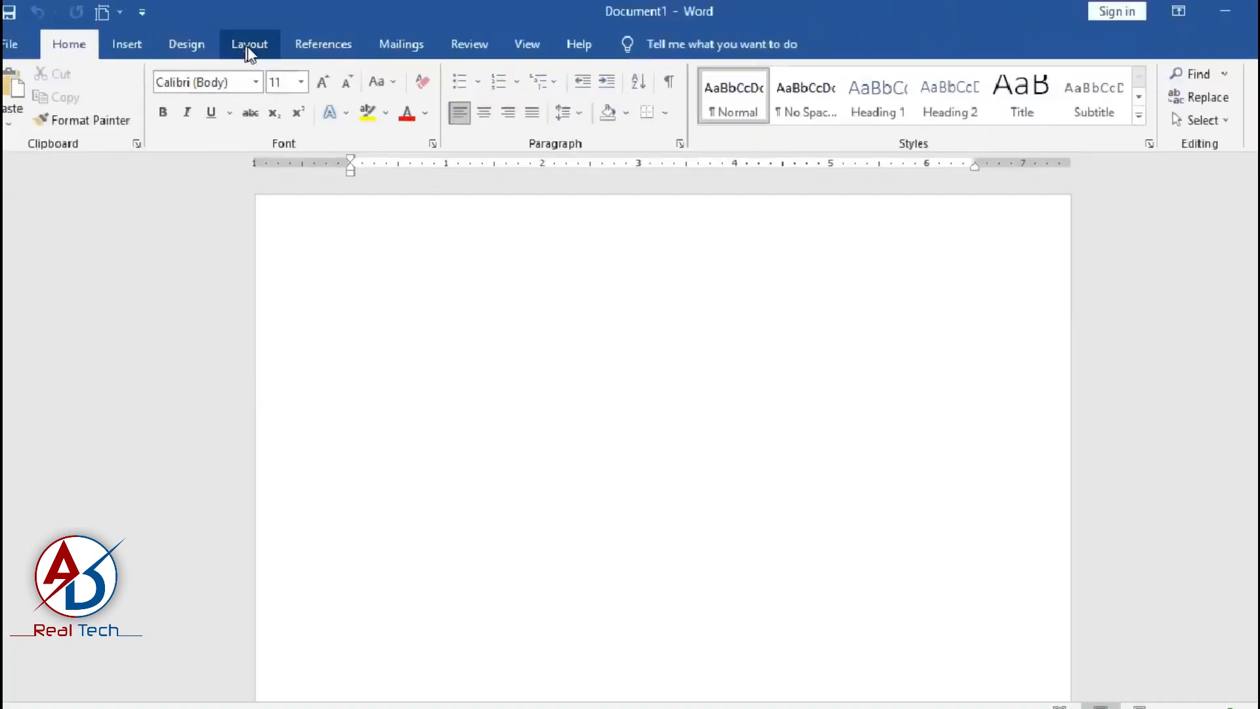
Set the page margins to Narrow.
click(249, 45)
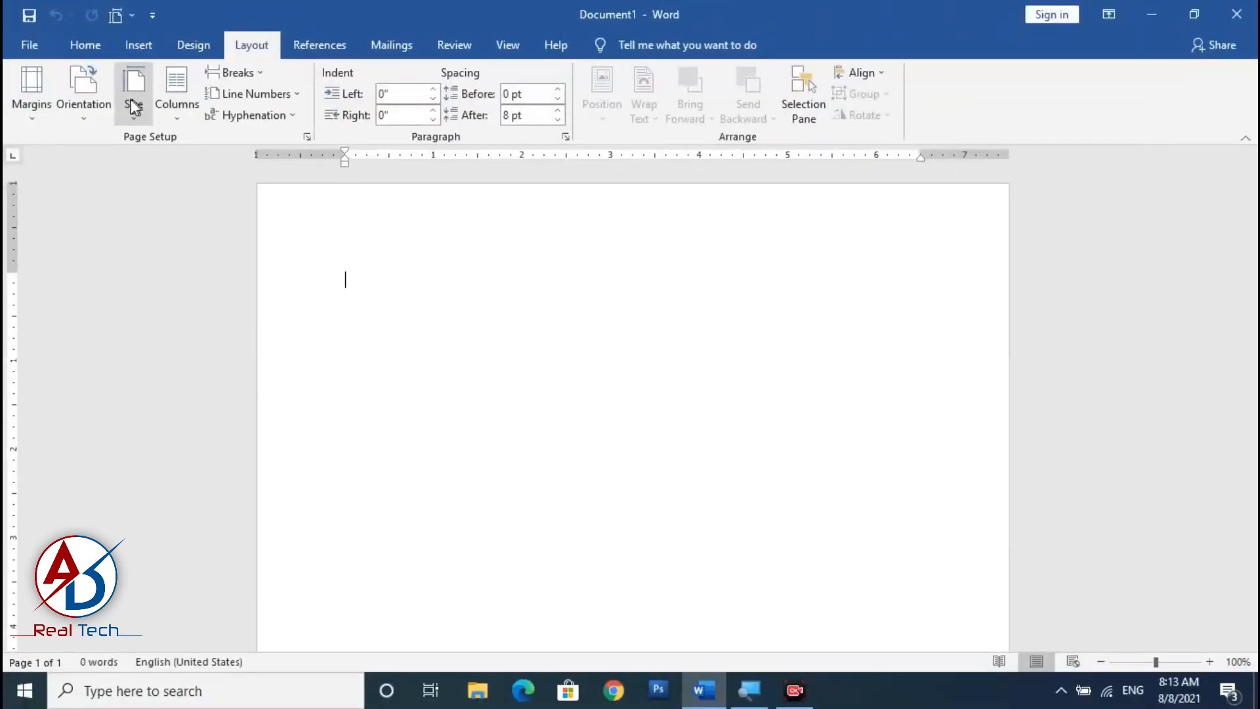
click(40, 125)
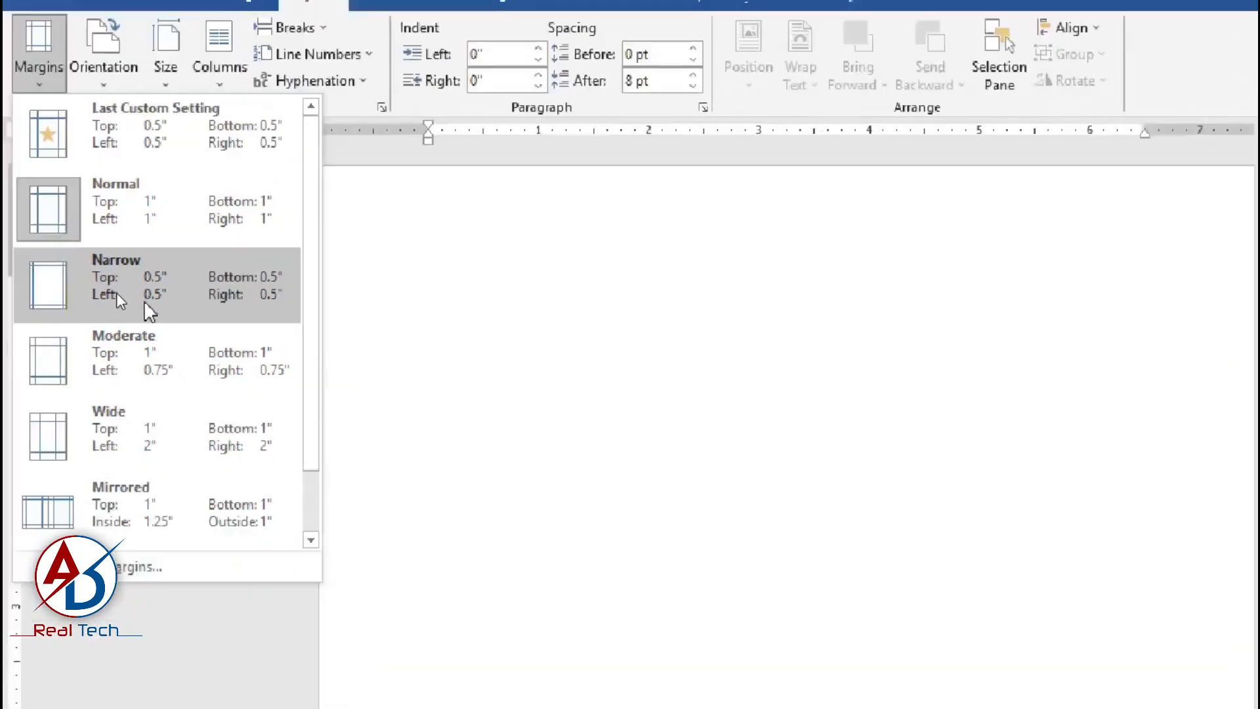
click(73, 281)
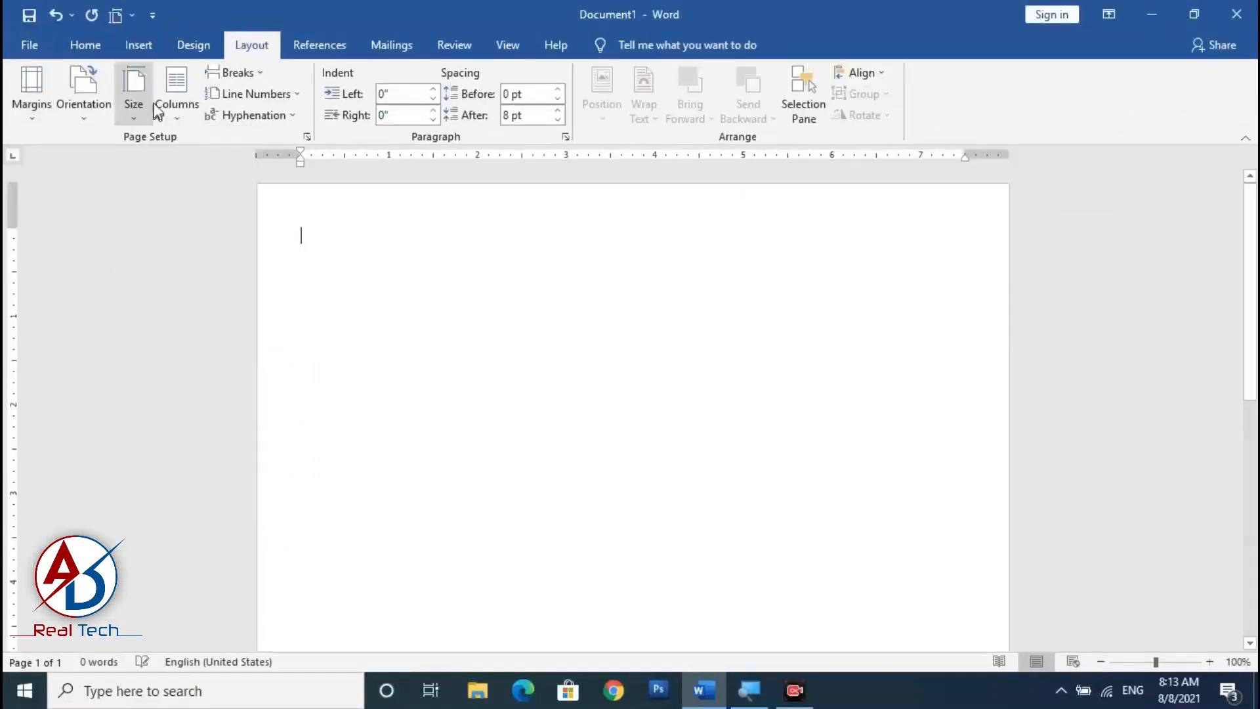
Set a custom paper size of 6 inches wide by 2.5 inches high.
click(142, 106)
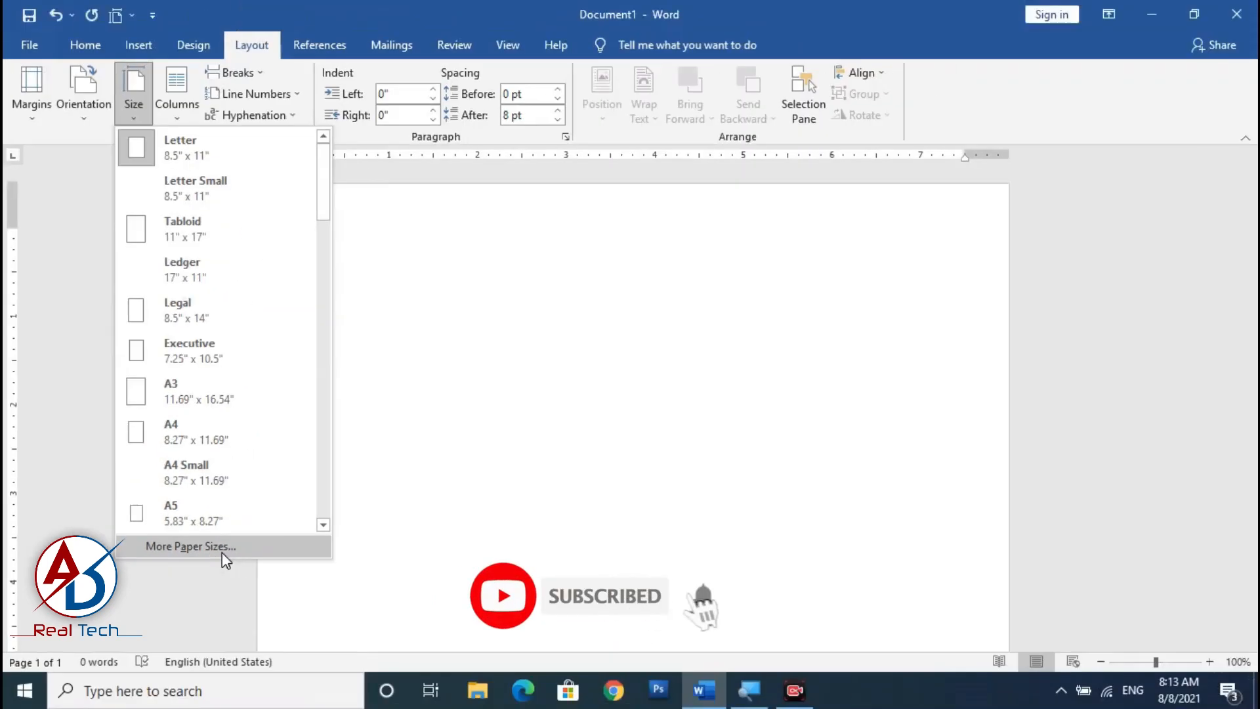
click(222, 553)
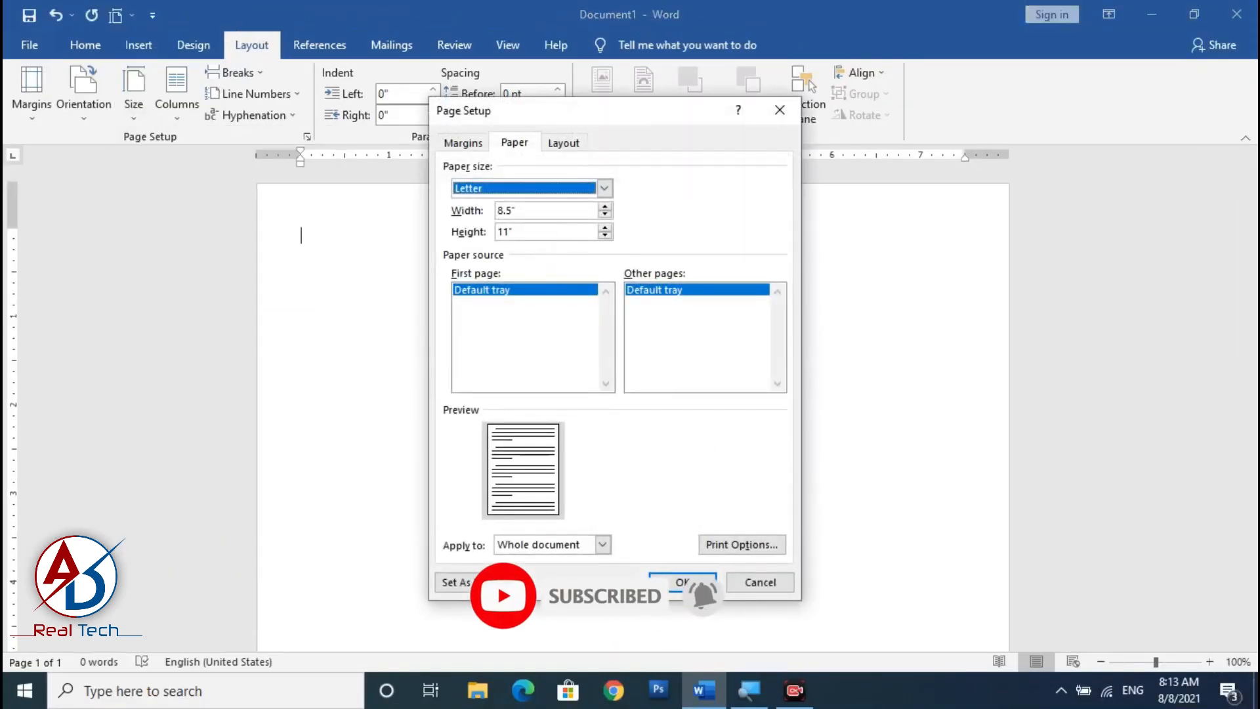
click(536, 213)
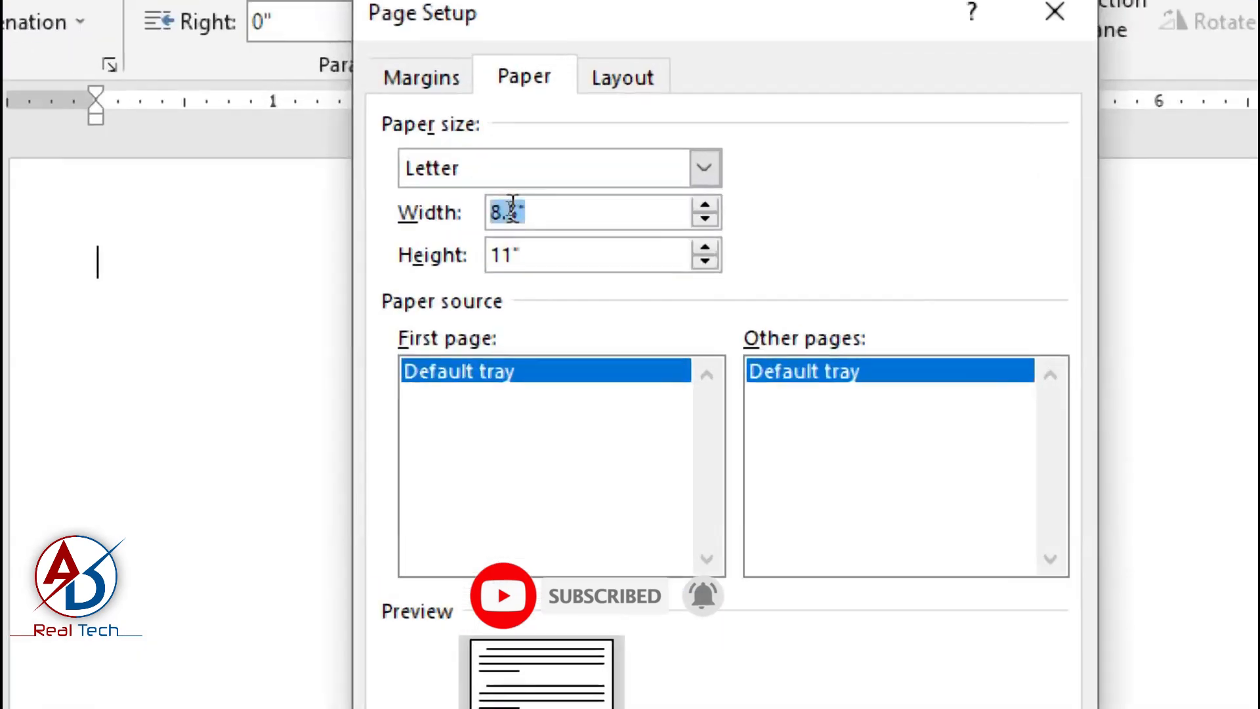
text(6)
key(Tab)
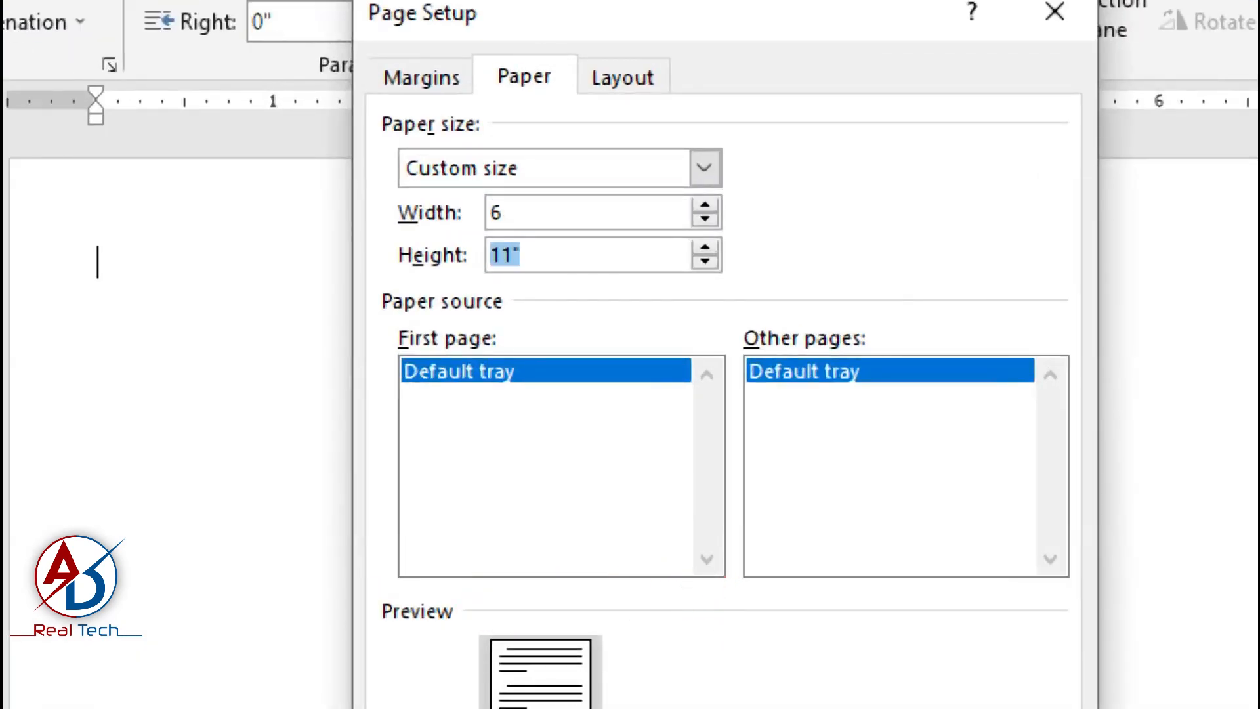
text(2.5)
key(Tab)
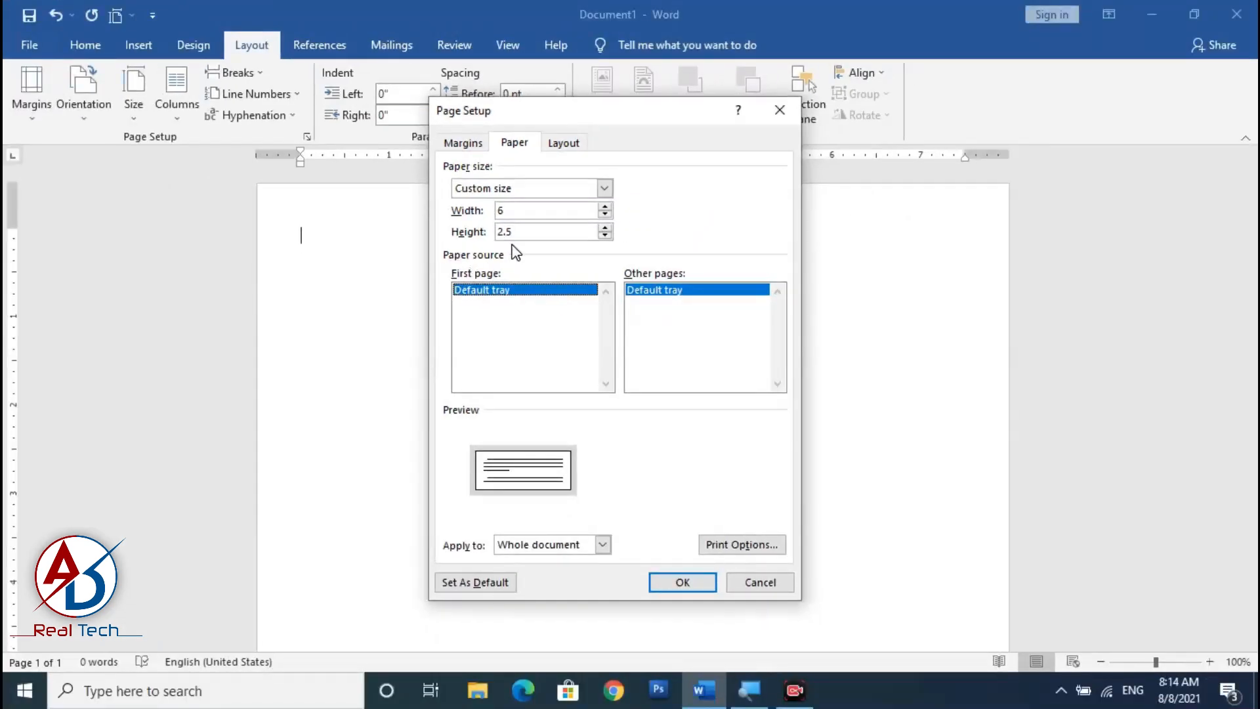
click(689, 579)
Change the custom paper height to 2.2 inches.
scroll(616, 481, down, 6)
scroll(616, 481, up, 8)
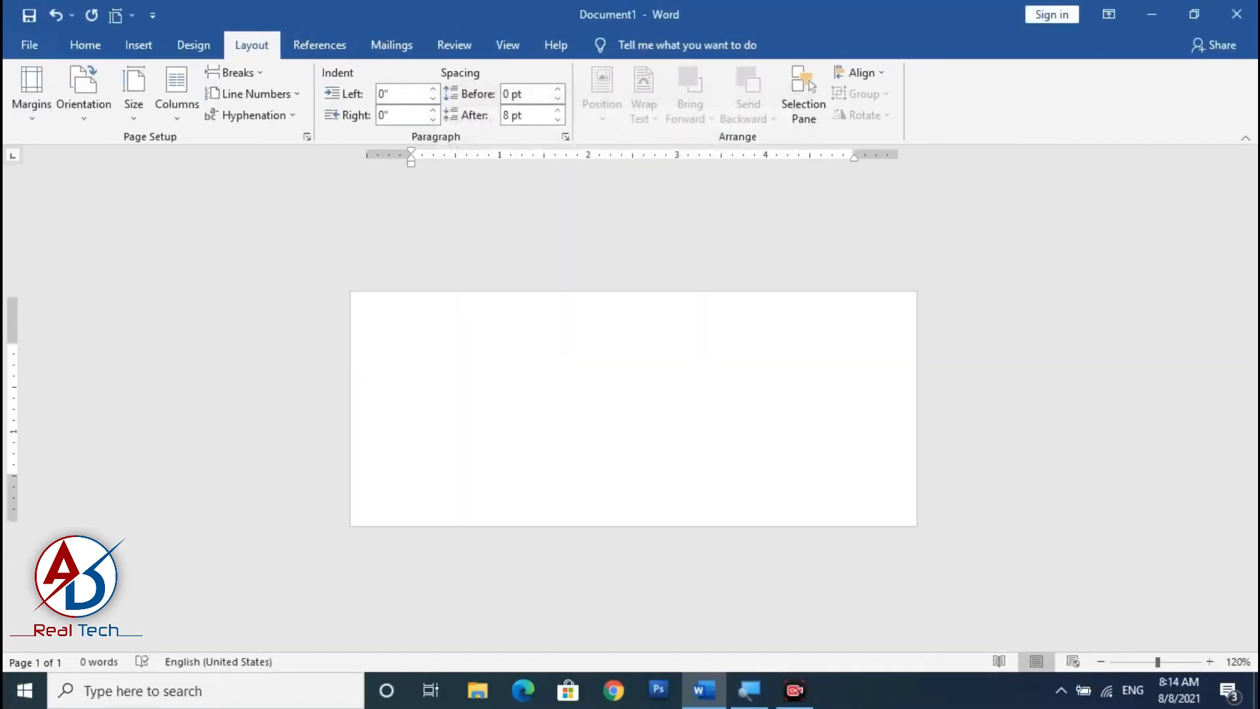
scroll(634, 409, up, 2)
scroll(633, 408, up, 1)
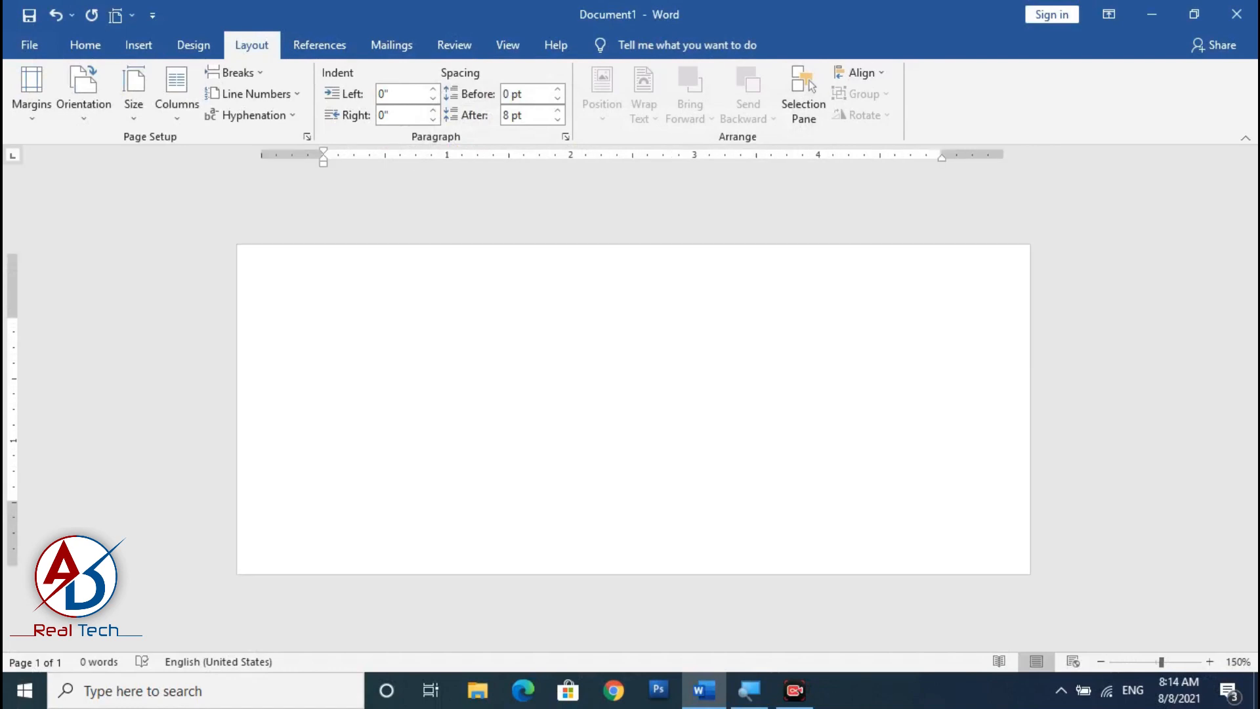
click(133, 92)
click(211, 545)
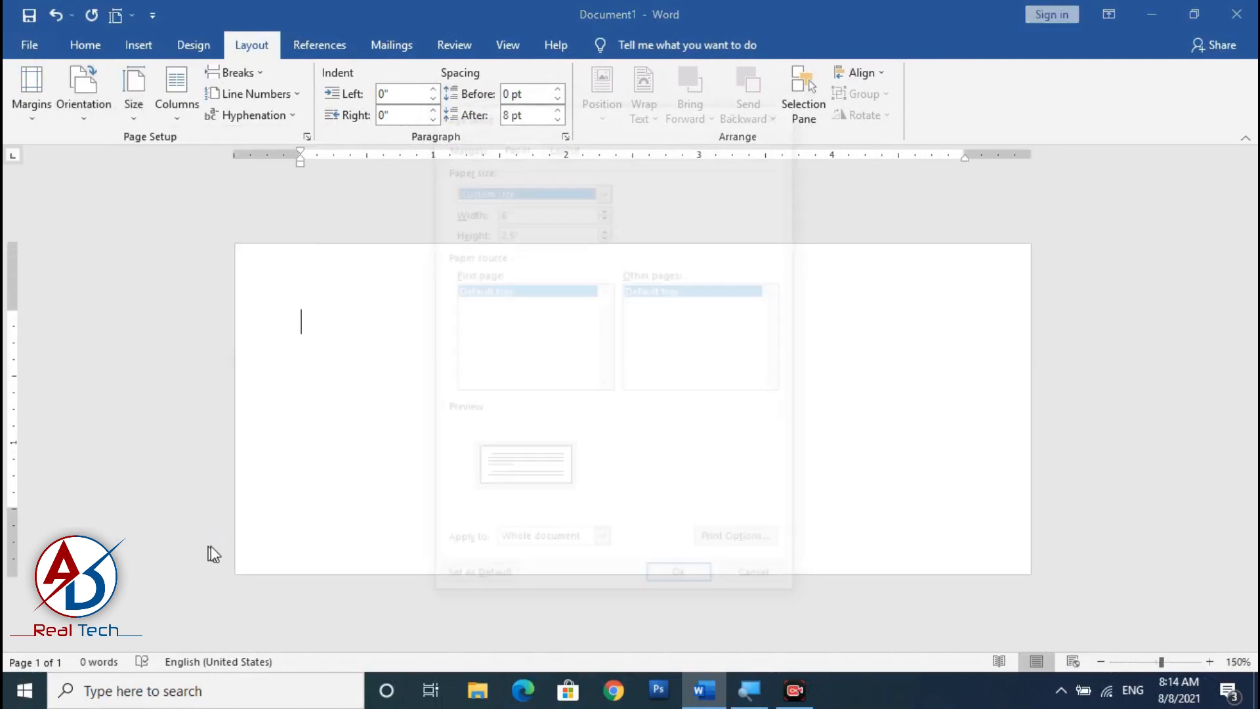
key(Tab)
key(Tab)
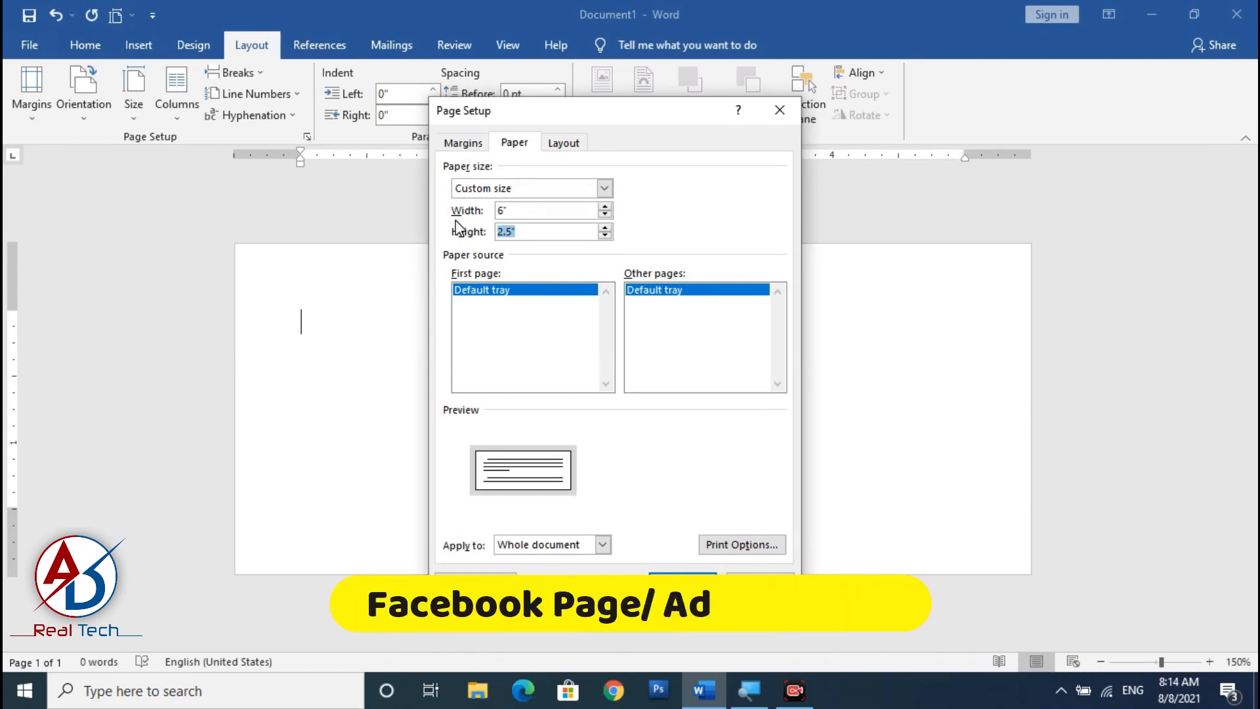
text(2.2)
key(Return)
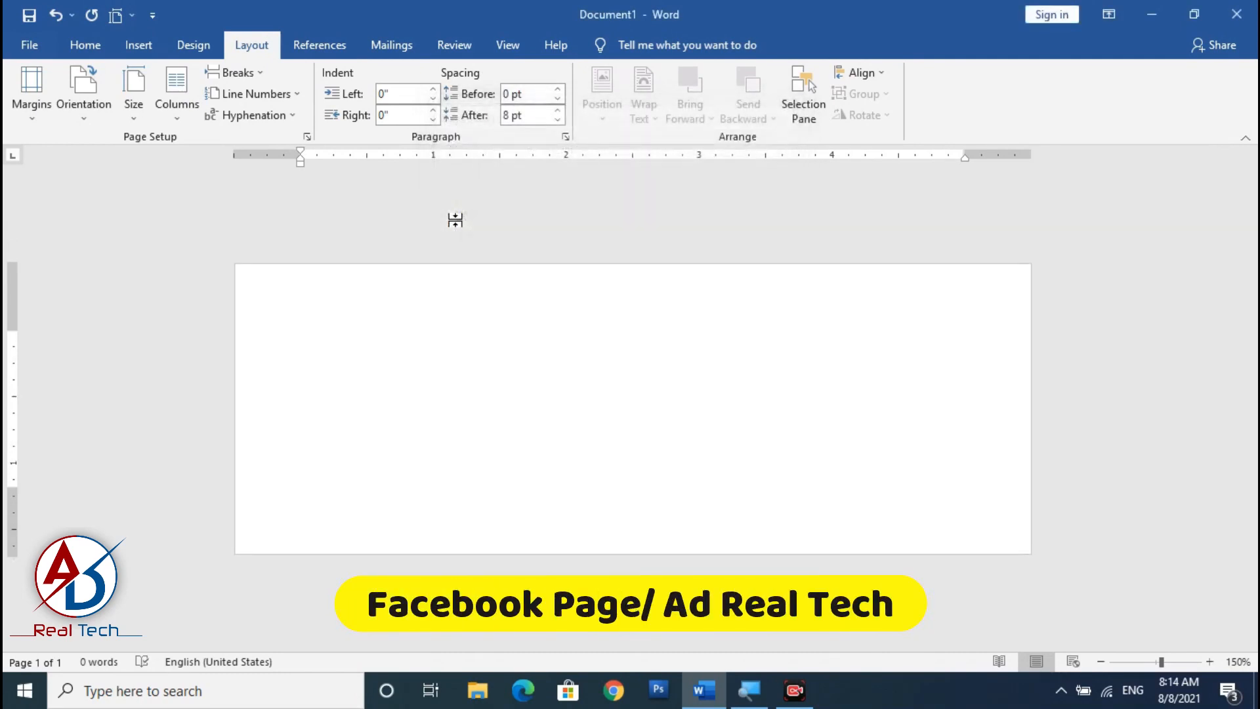
Draw a rectangle covering the whole page, about 5.99 by 2.17 inches.
scroll(433, 407, down, 5)
scroll(434, 407, up, 4)
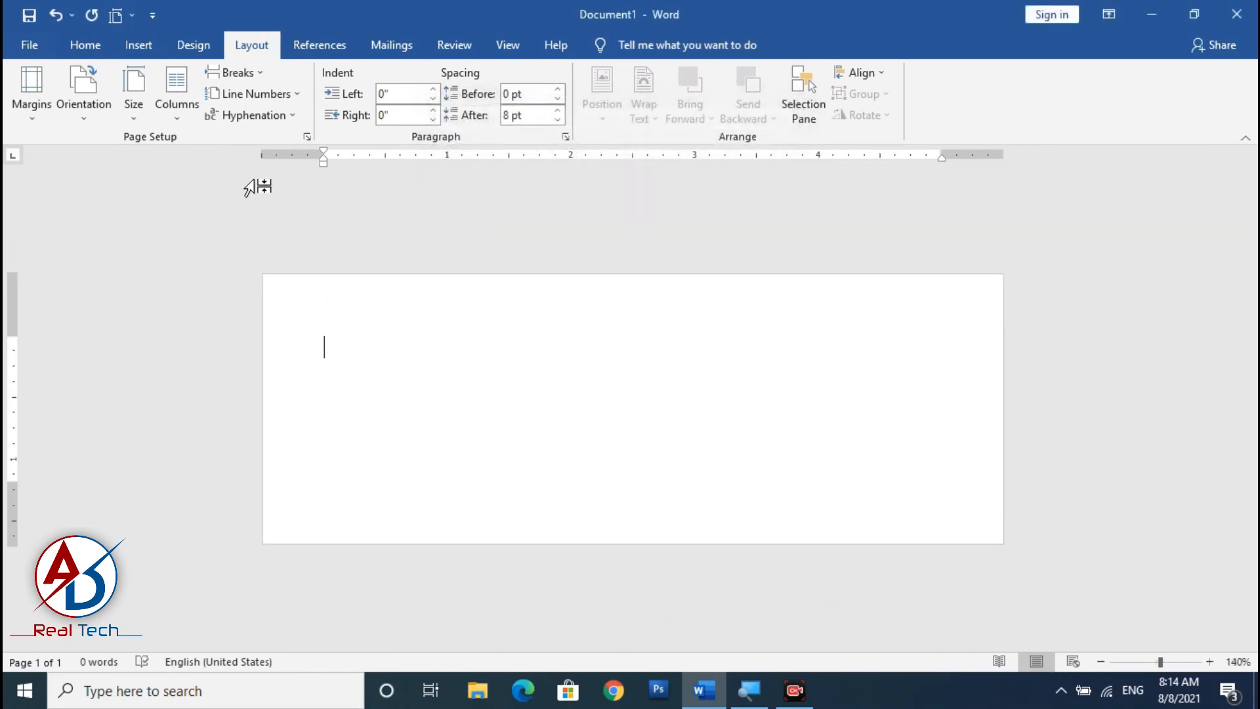
click(139, 46)
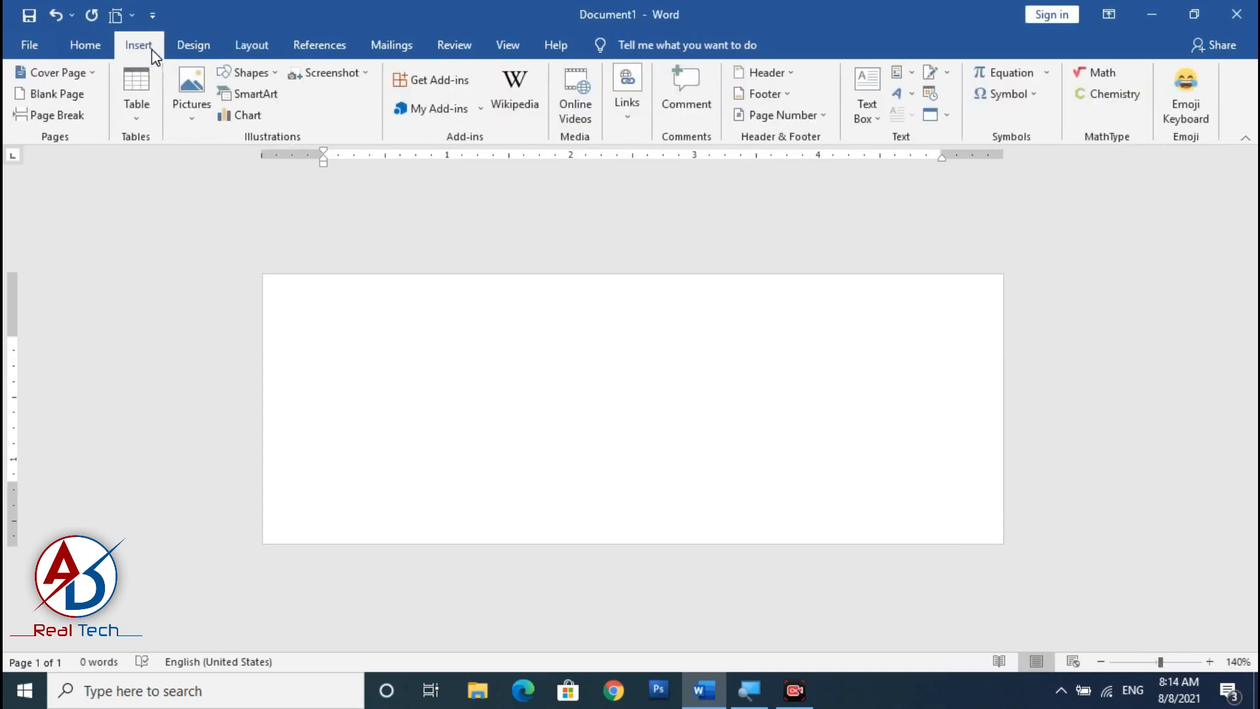
click(247, 71)
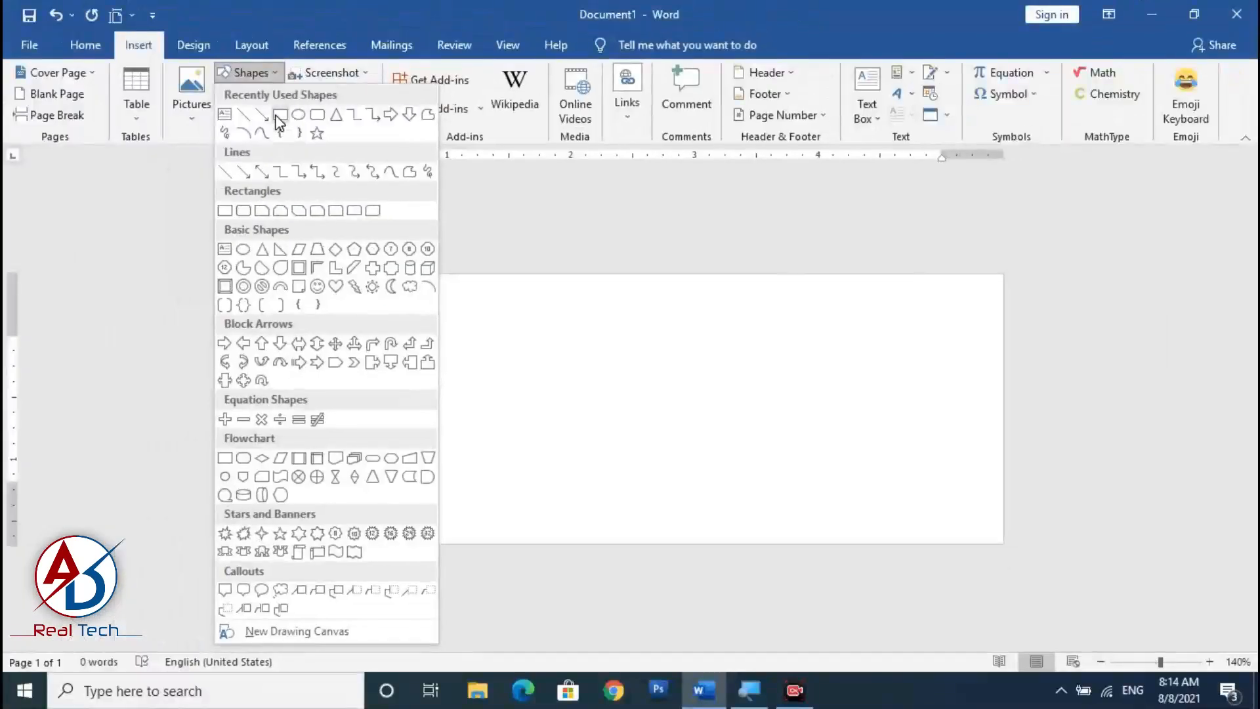
click(280, 116)
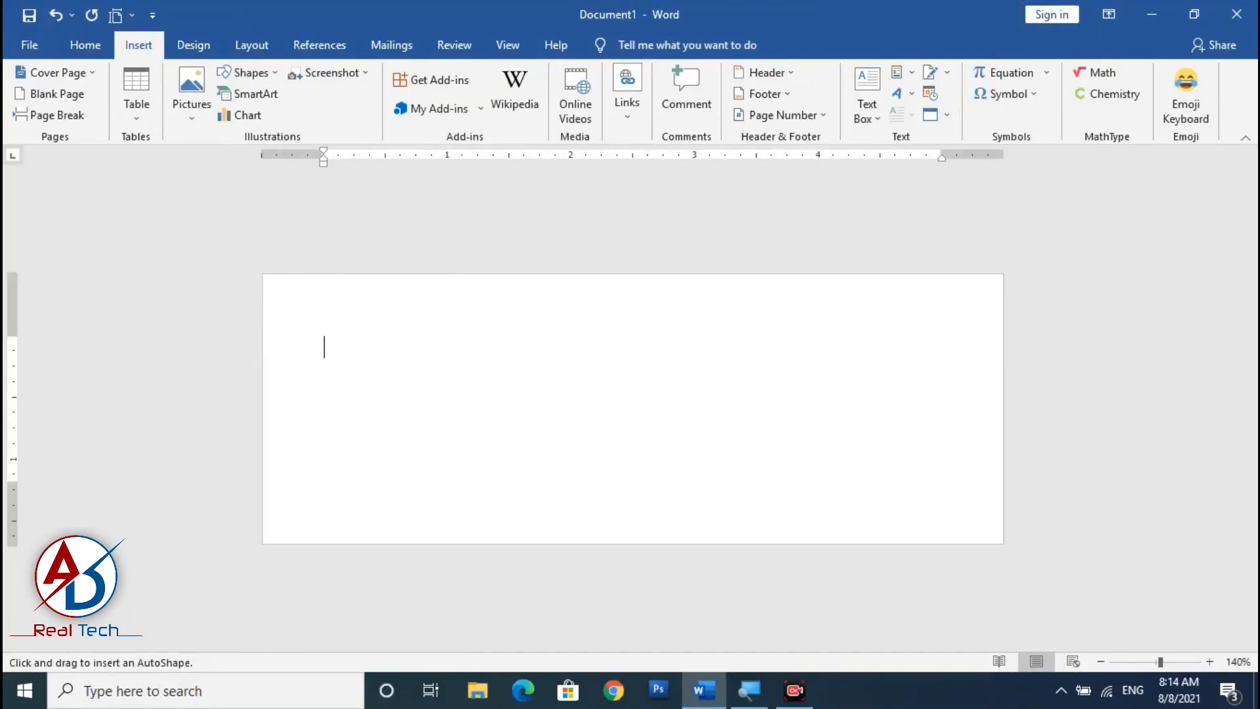
mouse_move(262, 273)
mouse_down()
mouse_move(816, 540)
mouse_move(1003, 543)
mouse_up()
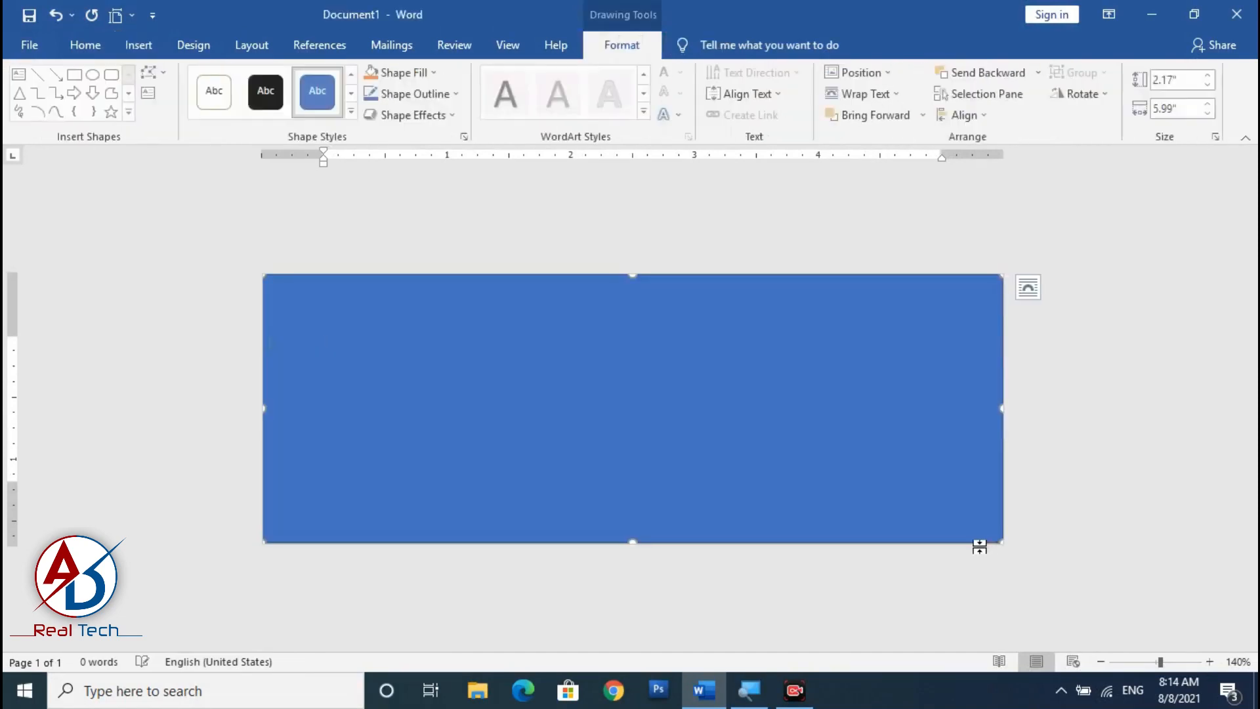
Remove the rectangle's outline and switch its fill to a gradient fill.
click(427, 94)
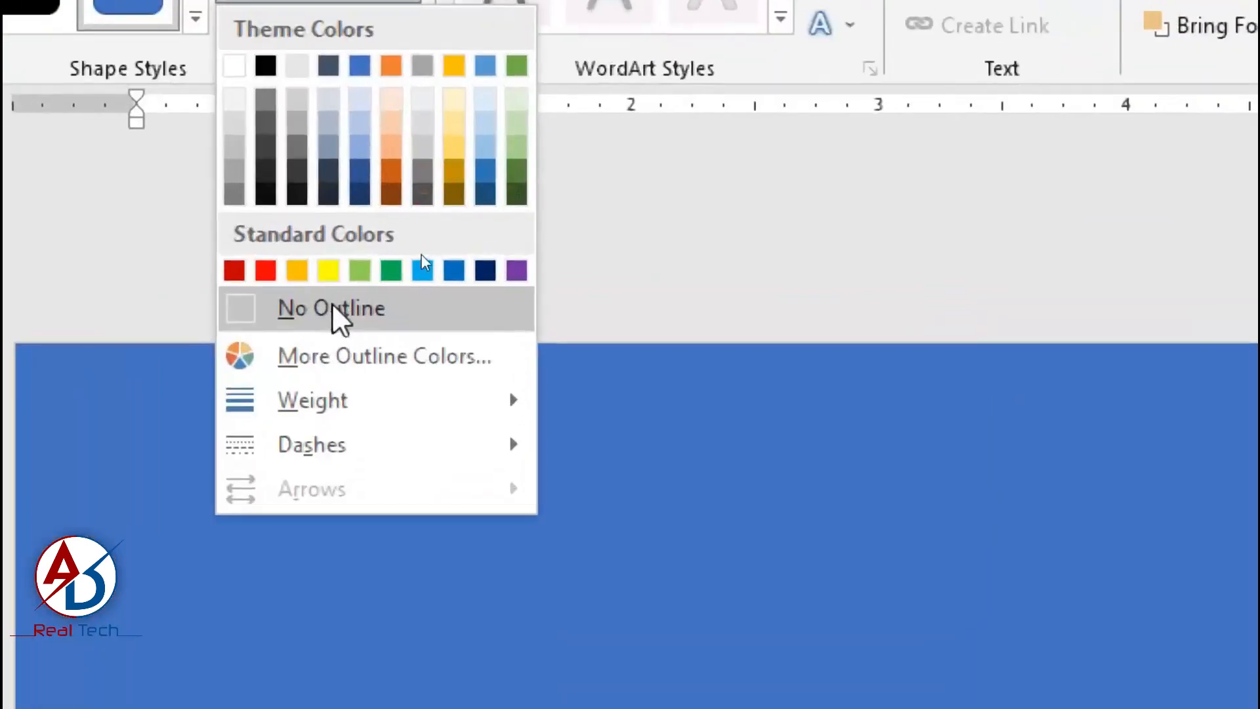
click(424, 257)
right_click(552, 412)
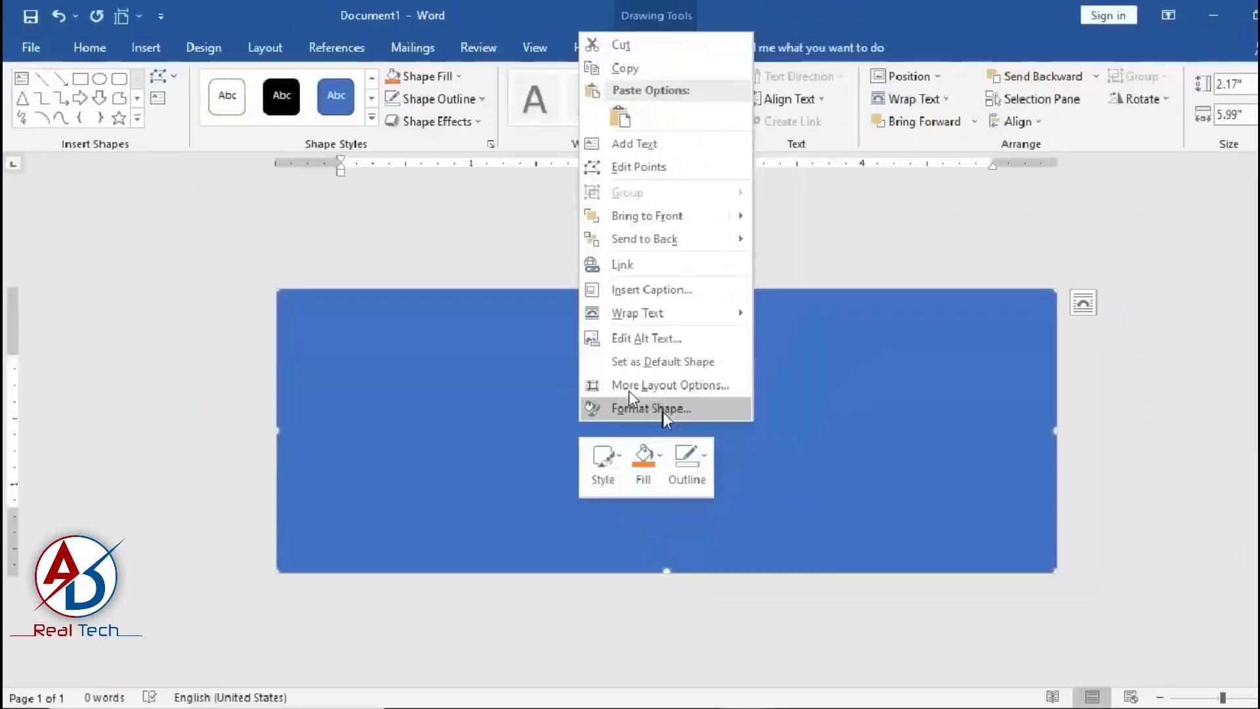
click(664, 410)
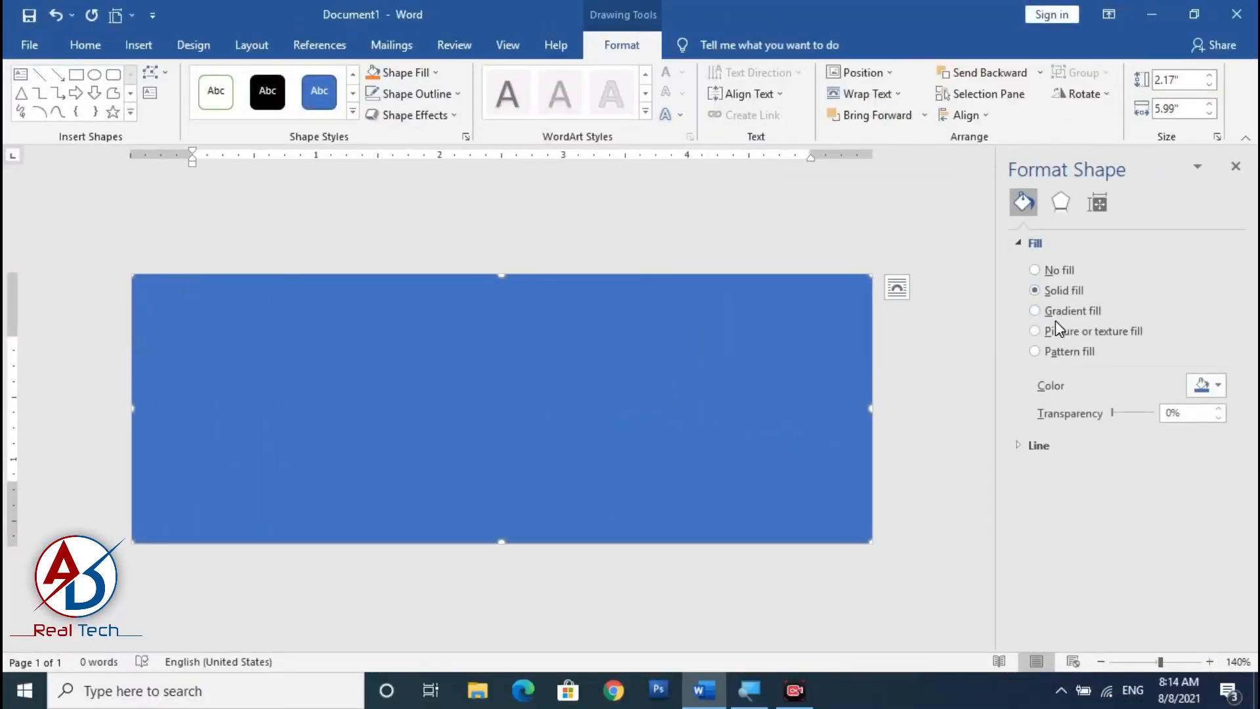
click(1057, 311)
Set the first gradient stop's colour to custom pink #F30B74 (RGB 243, 11, 116).
click(1132, 519)
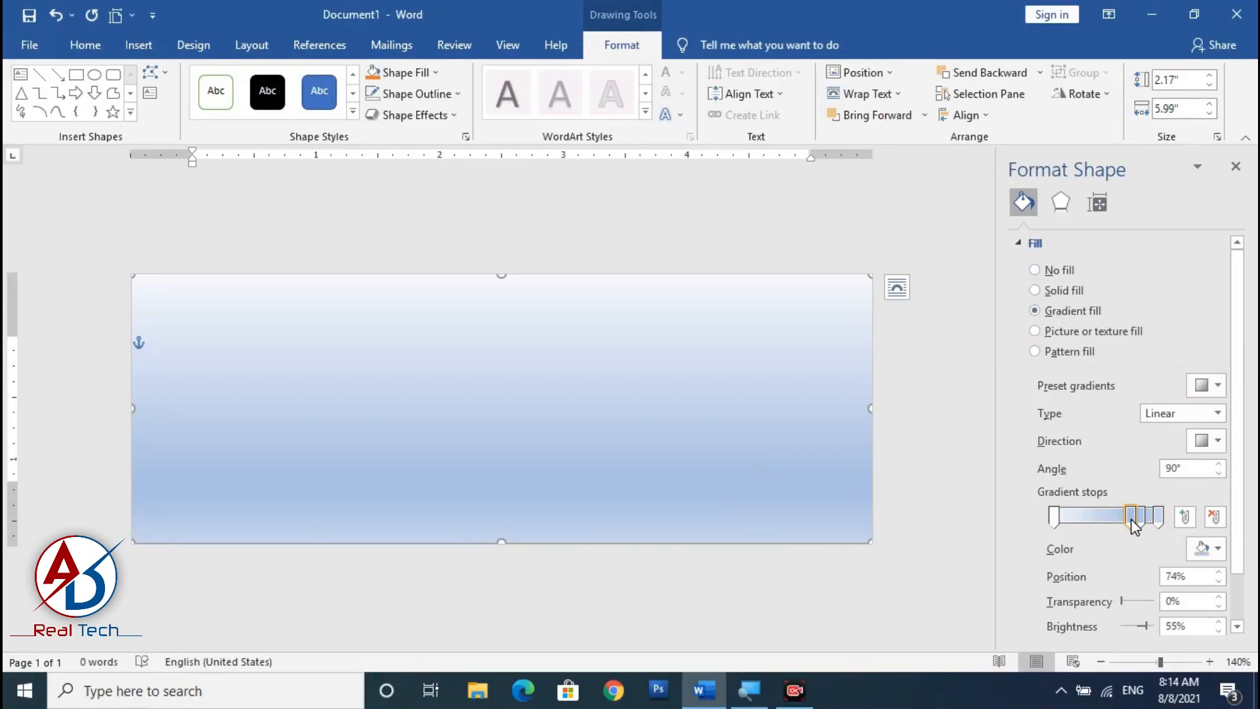
click(1055, 522)
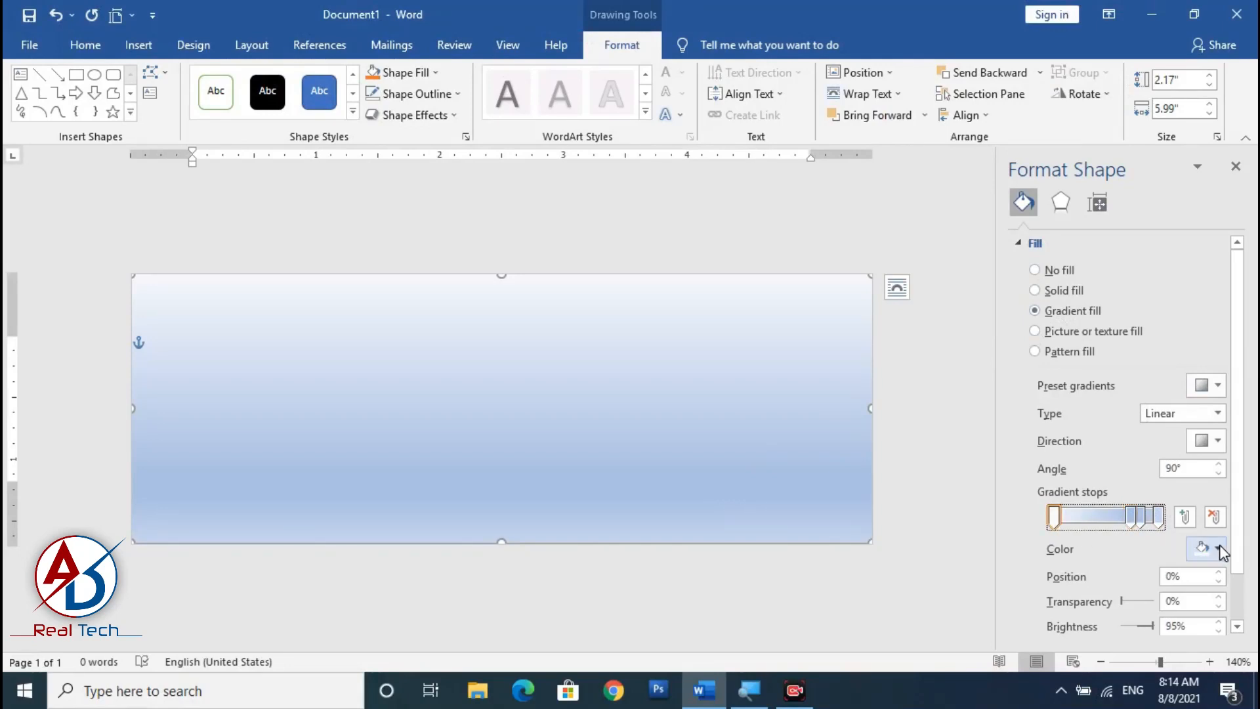
click(1218, 549)
click(1150, 526)
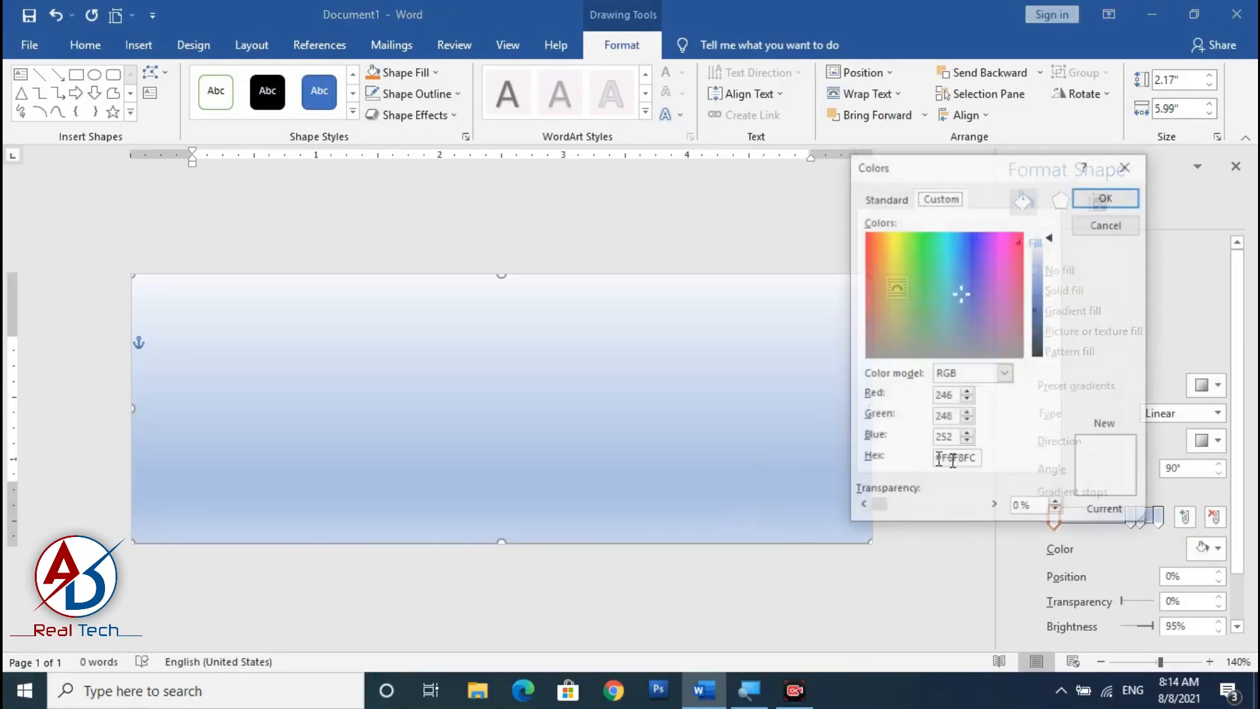
click(1011, 243)
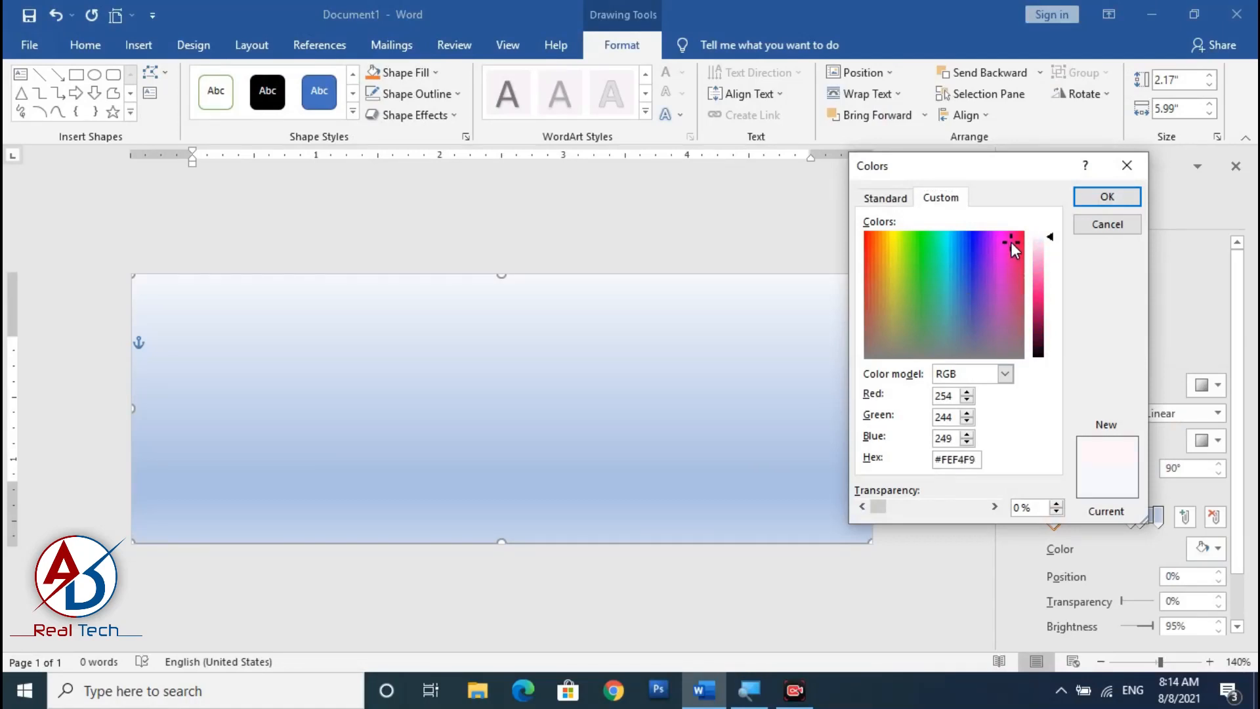
click(1053, 243)
drag(1055, 245, 1055, 297)
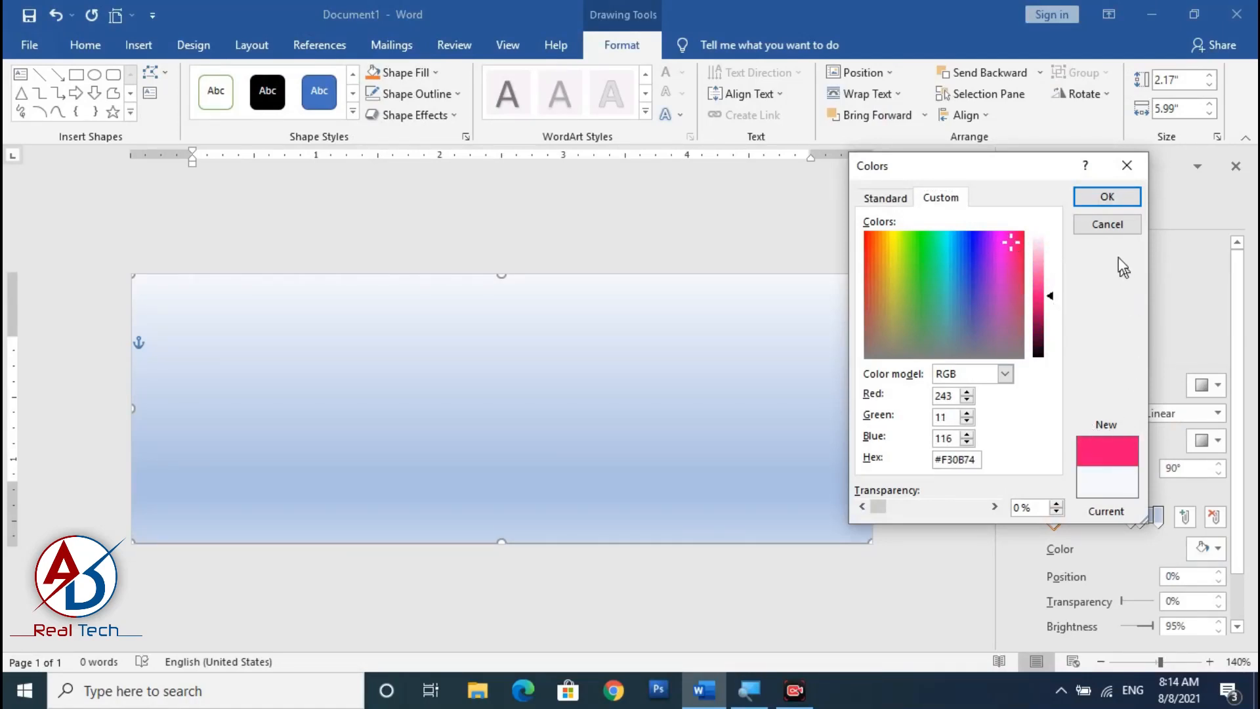
click(1107, 196)
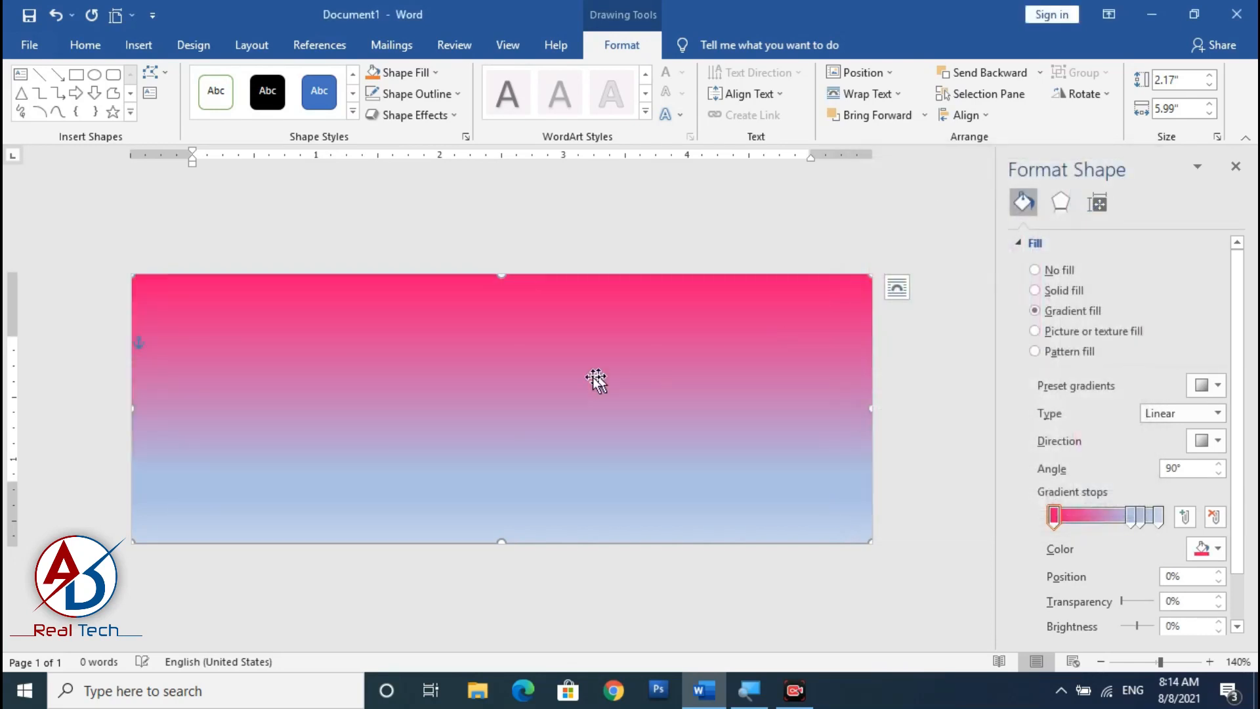
Remove the two middle gradient stops from the fill.
click(1130, 516)
click(1214, 517)
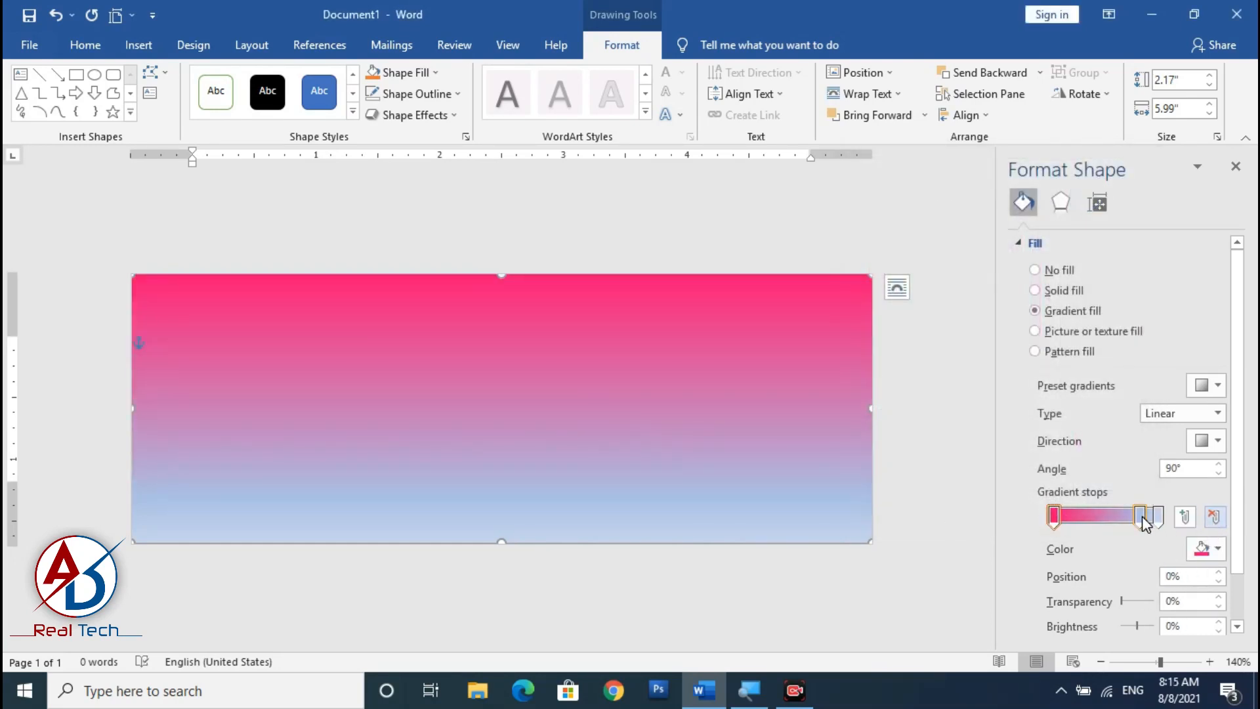
click(1213, 518)
Set the last gradient stop's colour to a dark grey theme colour.
click(1158, 515)
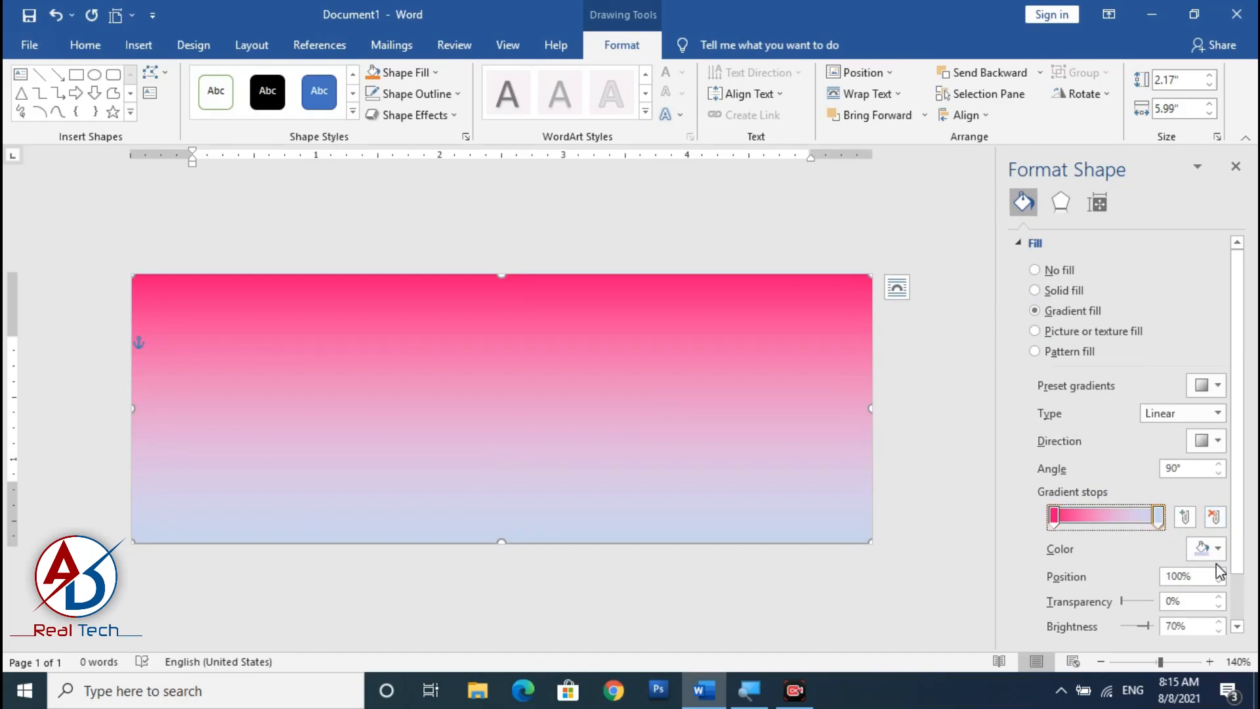
click(1216, 549)
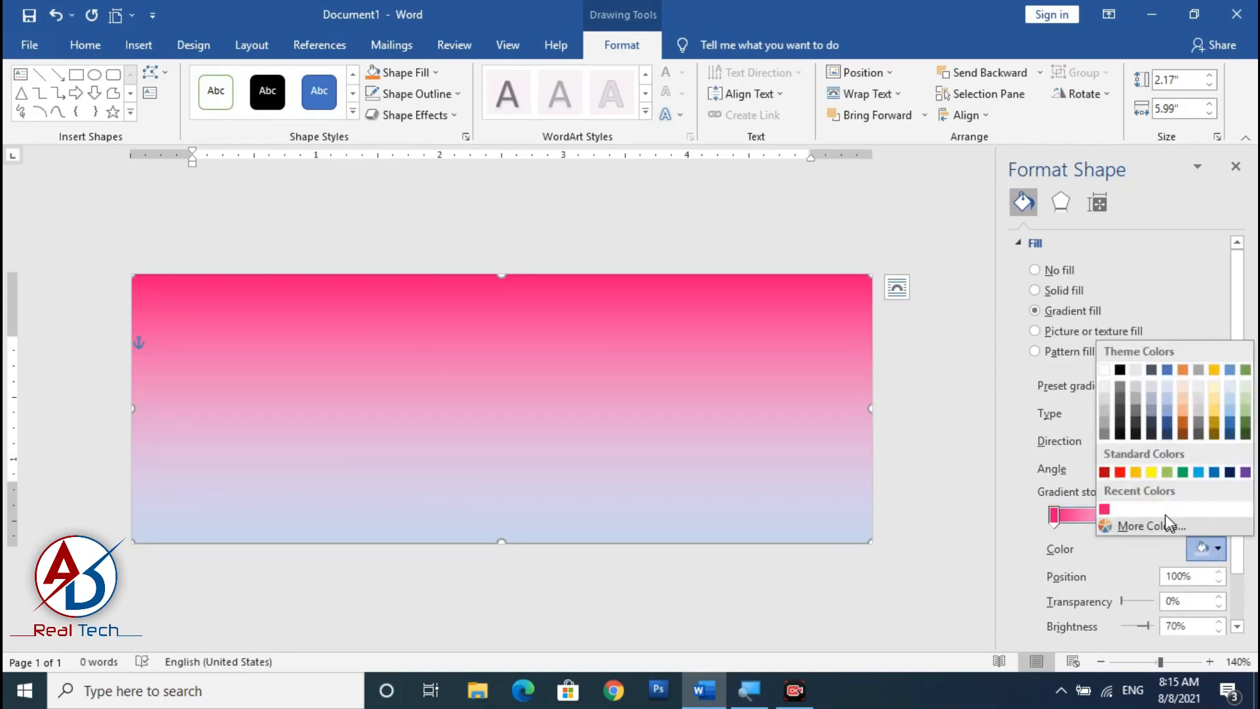
click(1121, 414)
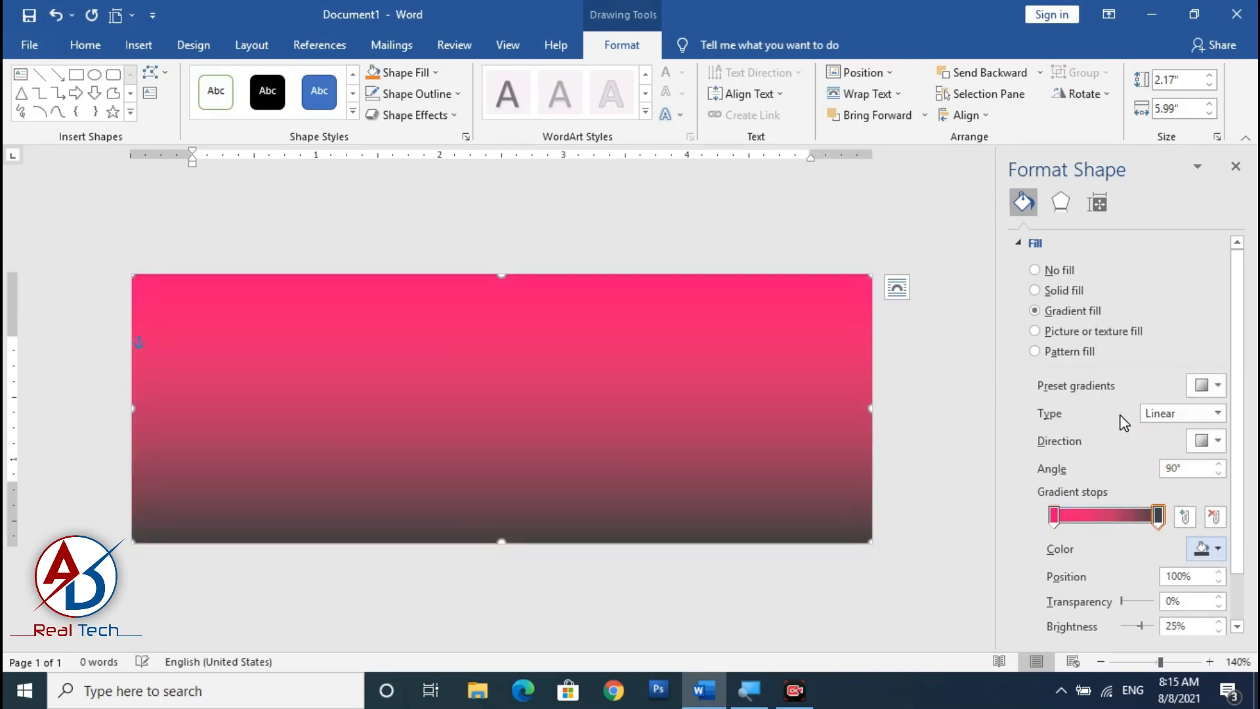
click(1218, 549)
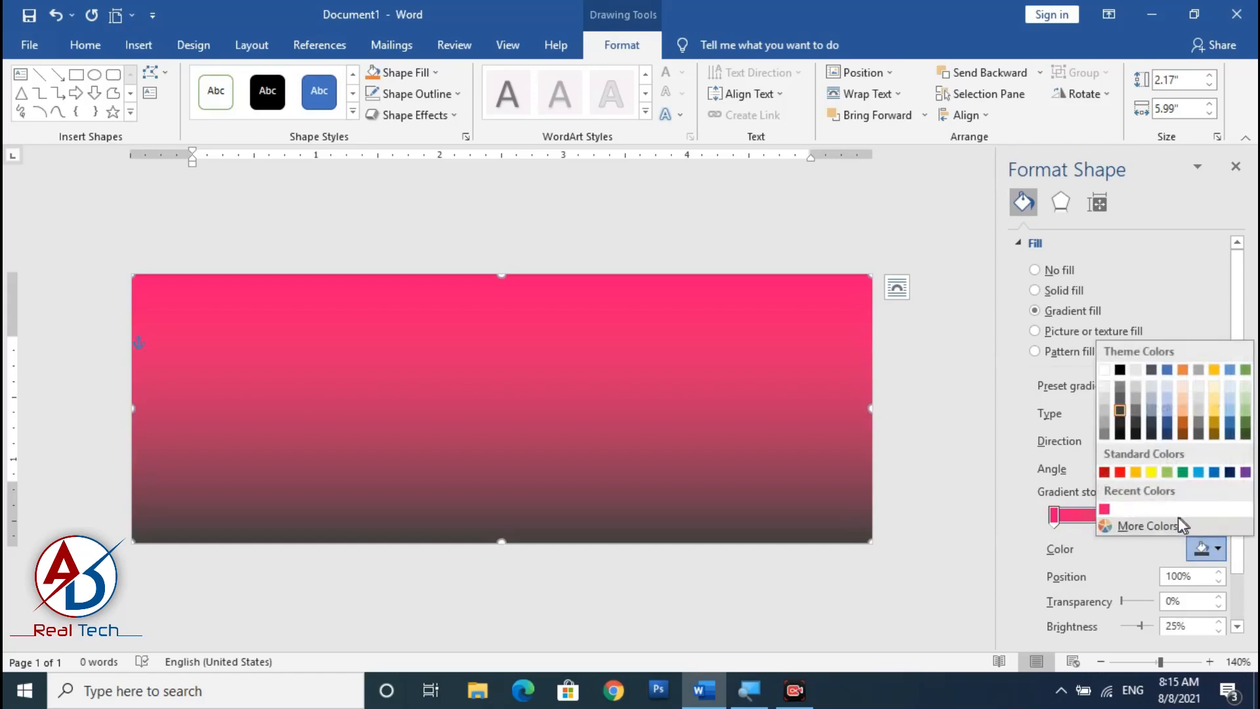
click(1148, 525)
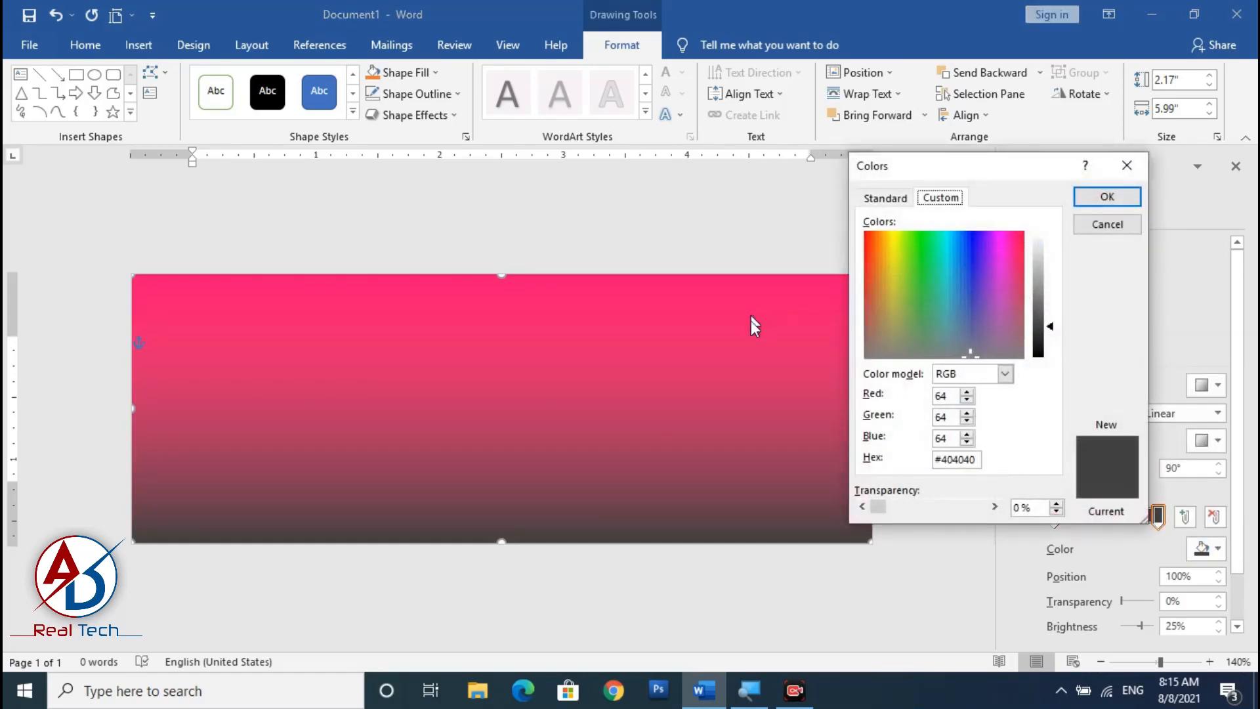
key(Escape)
Change the last gradient stop's colour to the recently used pink.
click(1054, 516)
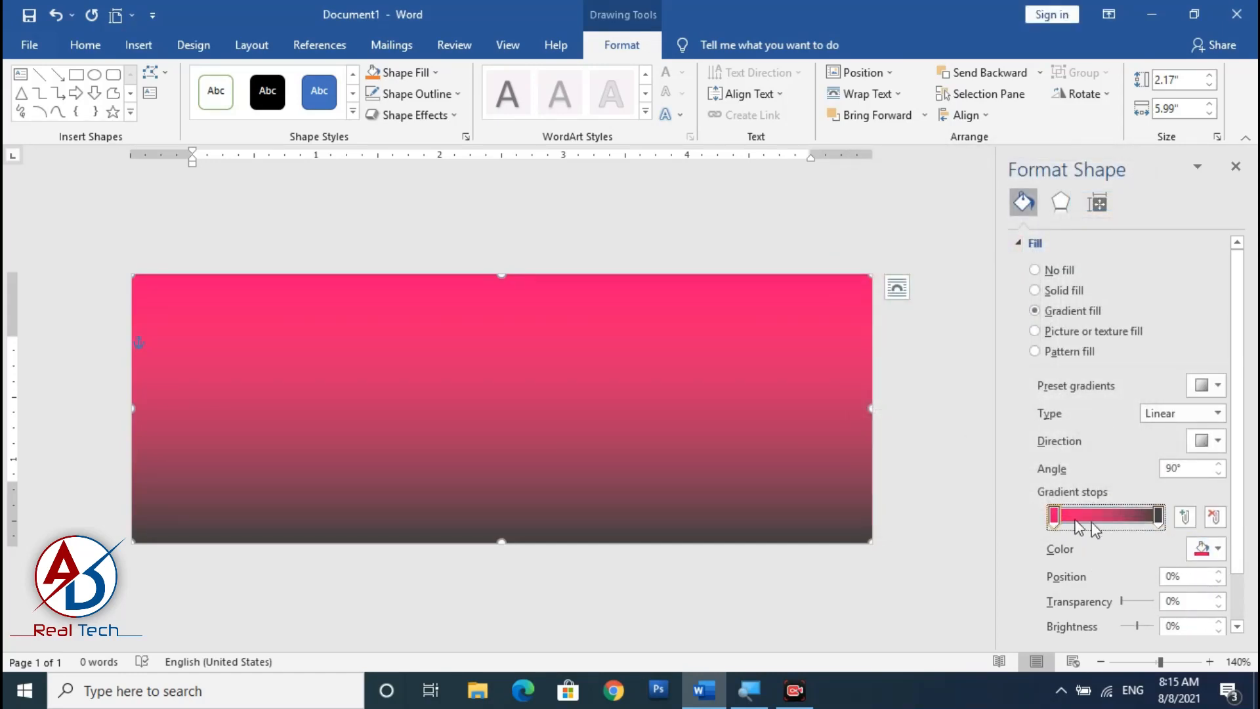
click(1158, 518)
click(1211, 549)
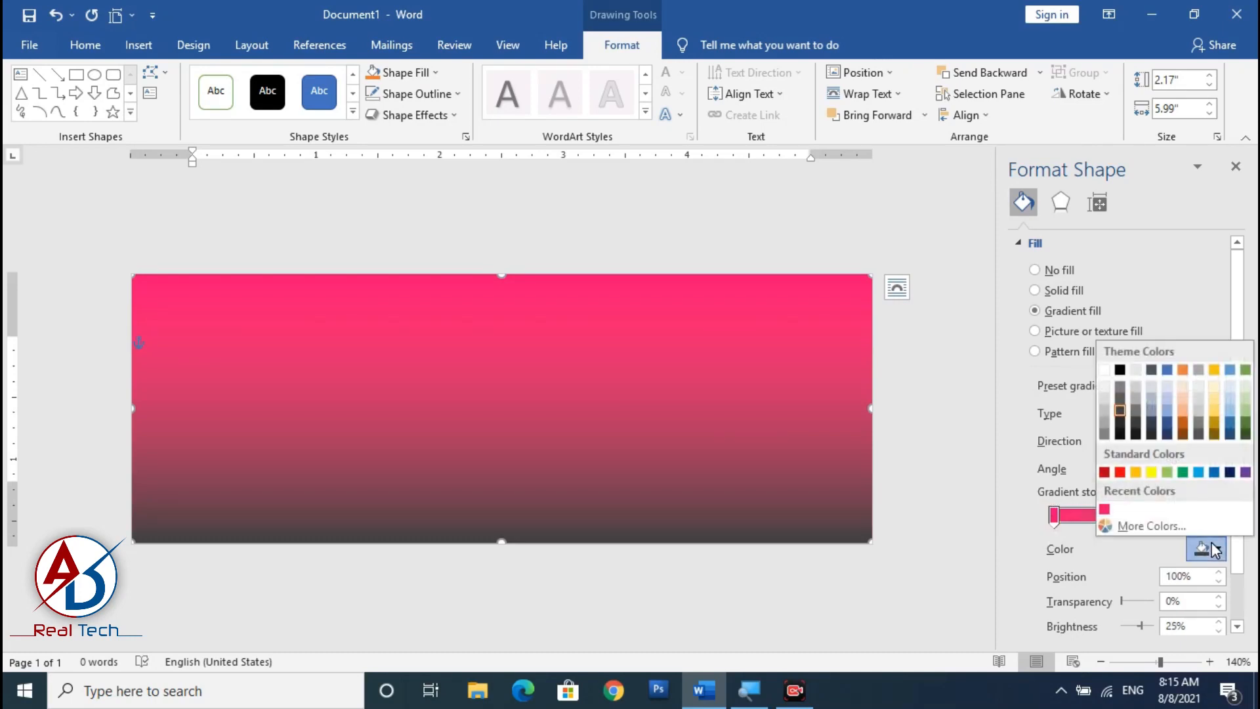
click(1105, 510)
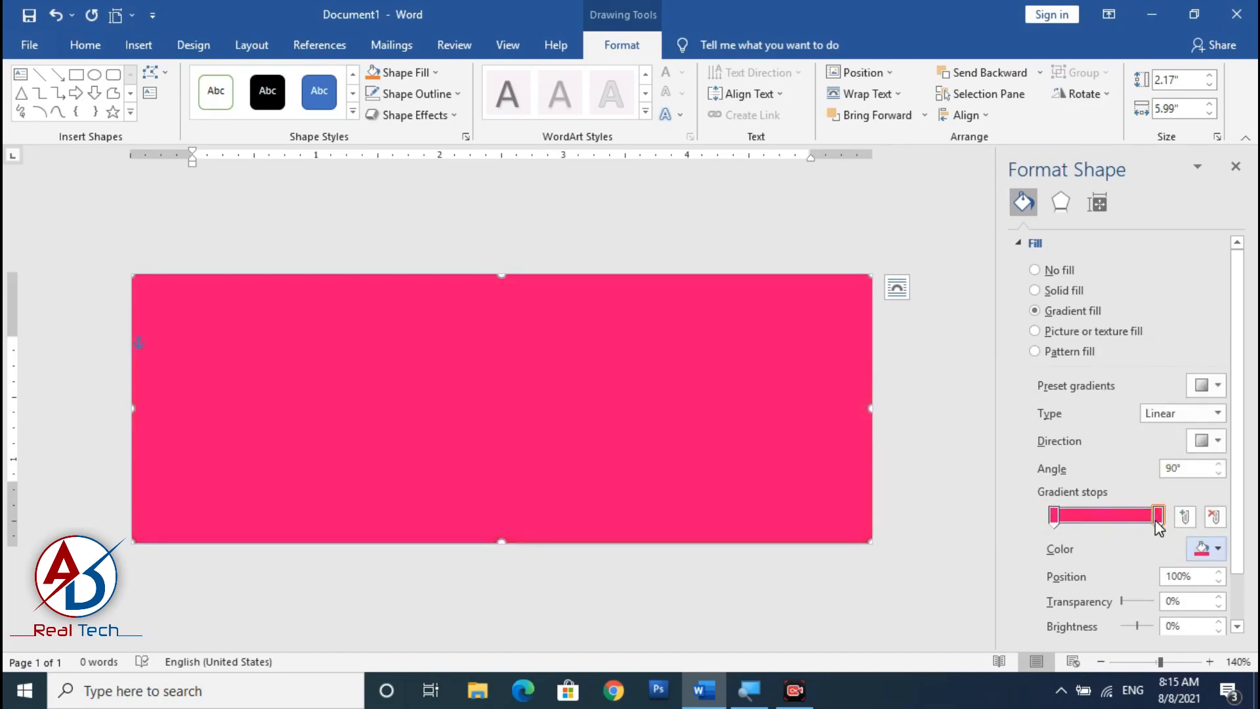
Set the last gradient stop's colour to a darker custom pink #C7095F (RGB 199, 9, 95).
click(1158, 517)
click(1217, 554)
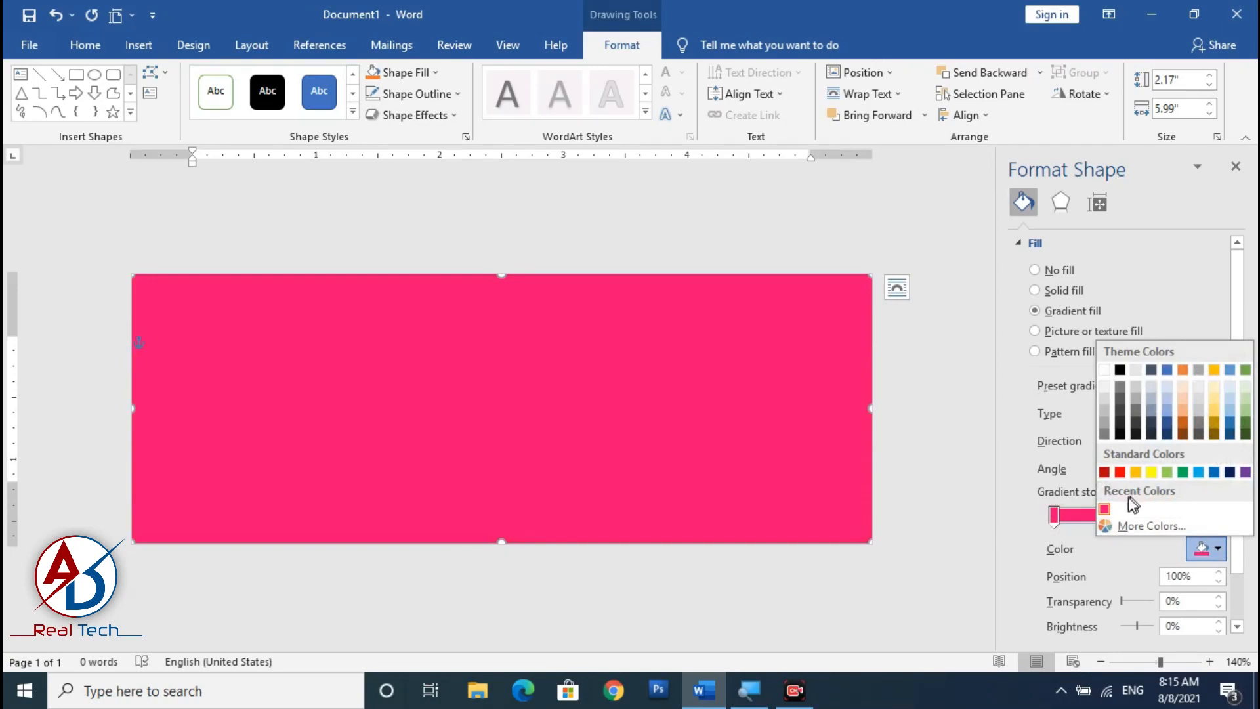
click(1123, 526)
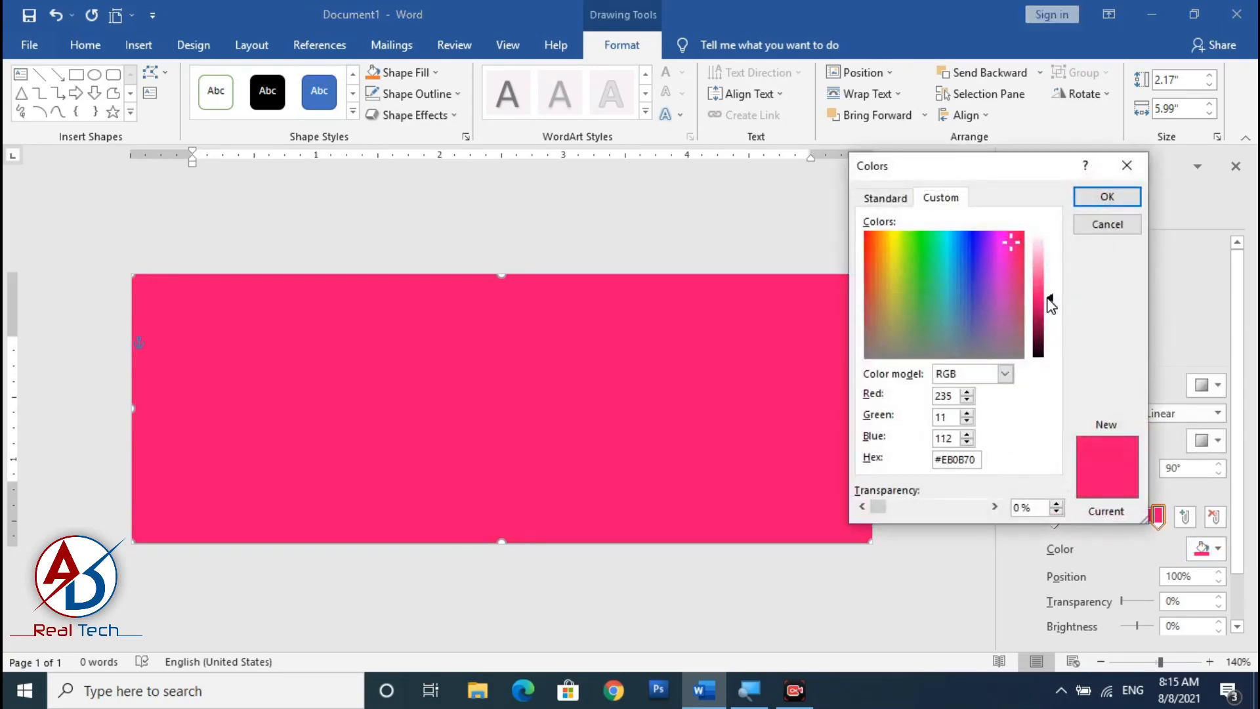
drag(1051, 304, 1051, 314)
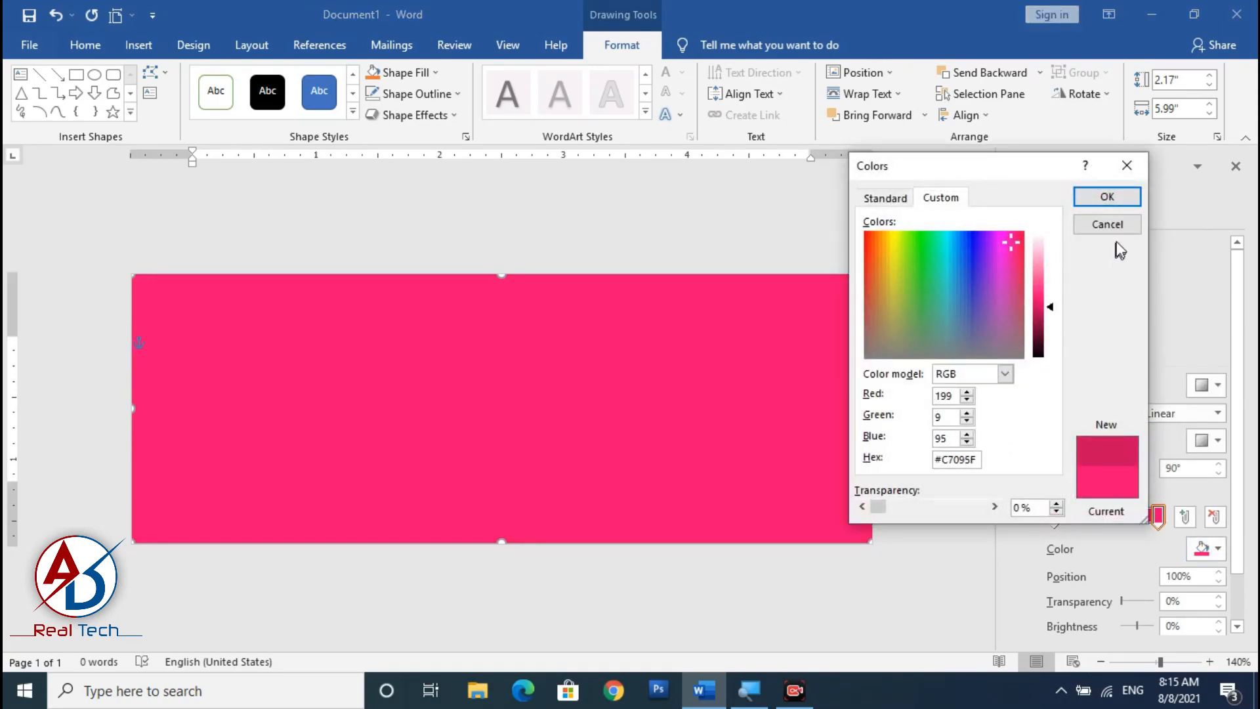
click(1115, 198)
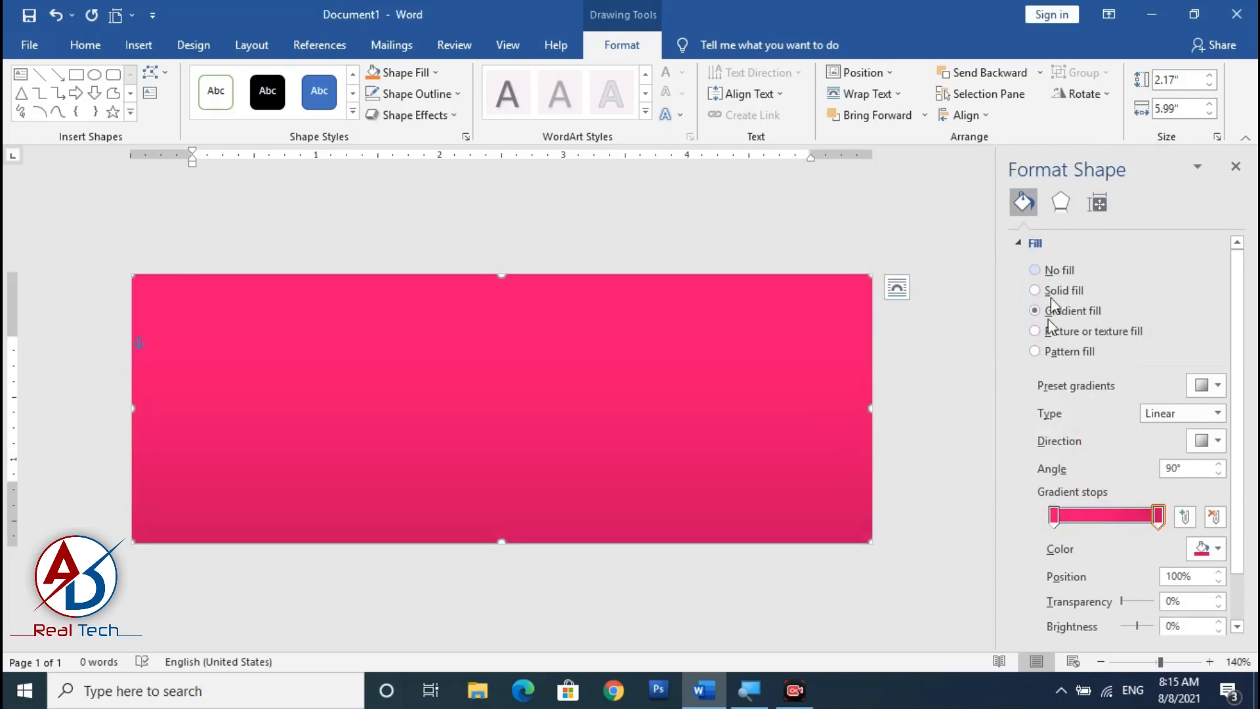
Choose a linear direction preset for the gradient fill.
click(1217, 414)
click(1218, 415)
click(1218, 440)
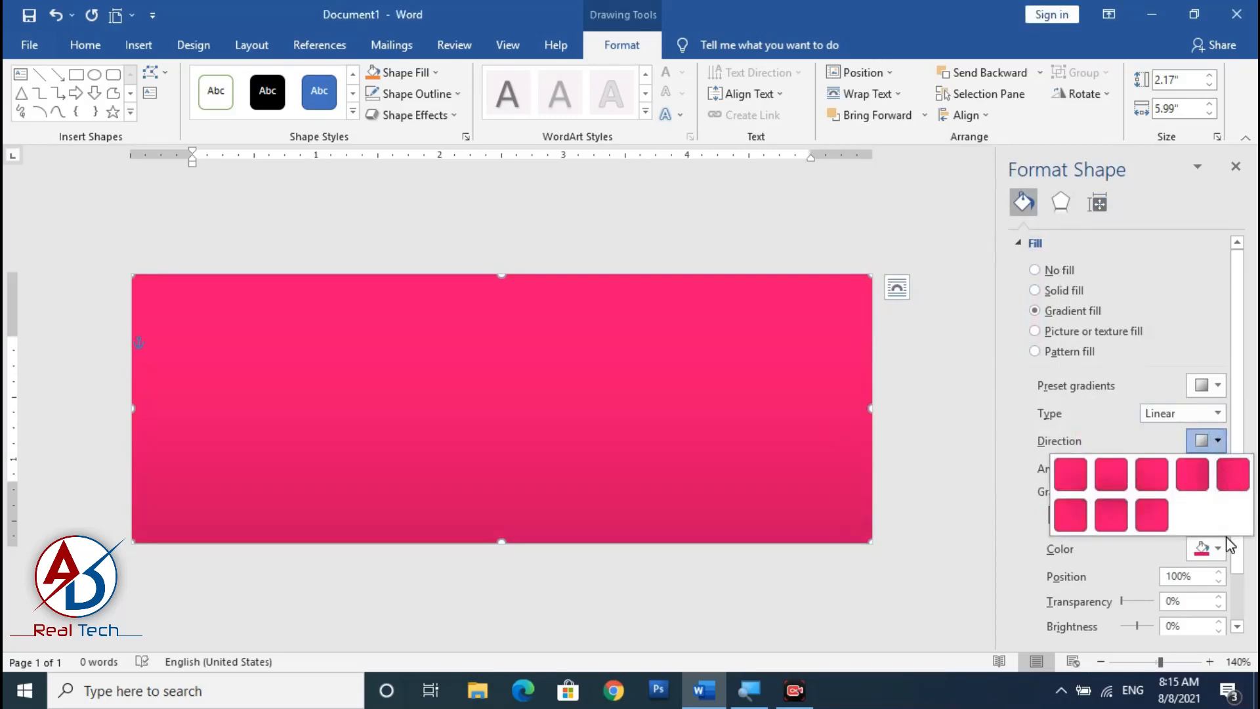
click(1108, 491)
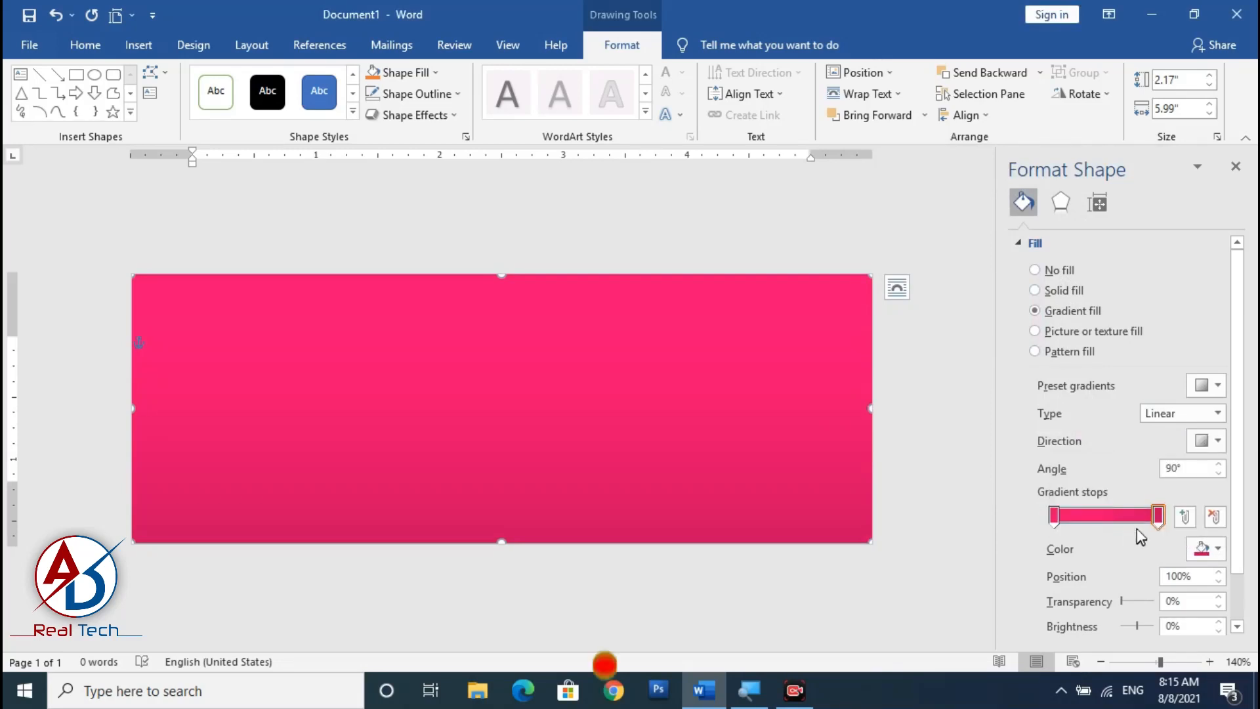
Move the last gradient stop to about 78% and the first stop to about 6%, and close the formatting pane.
mouse_move(1159, 525)
mouse_down()
mouse_move(1132, 531)
mouse_move(1139, 523)
mouse_up()
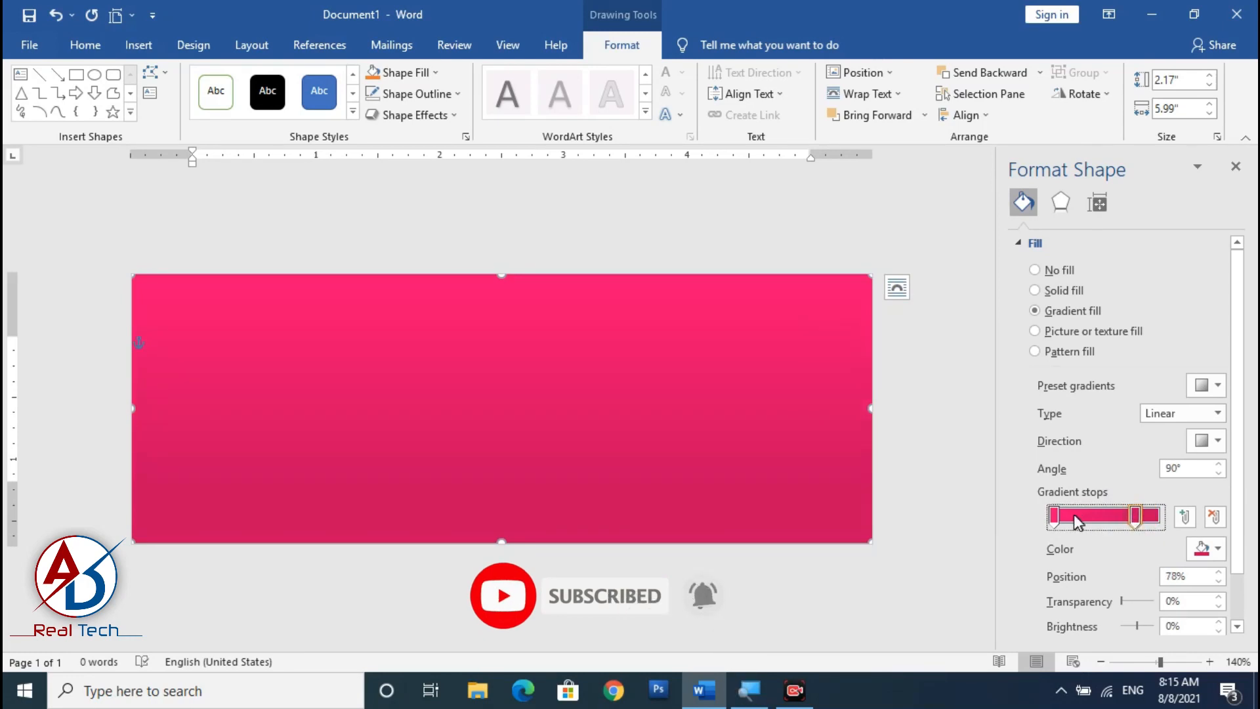
drag(1057, 517, 1060, 522)
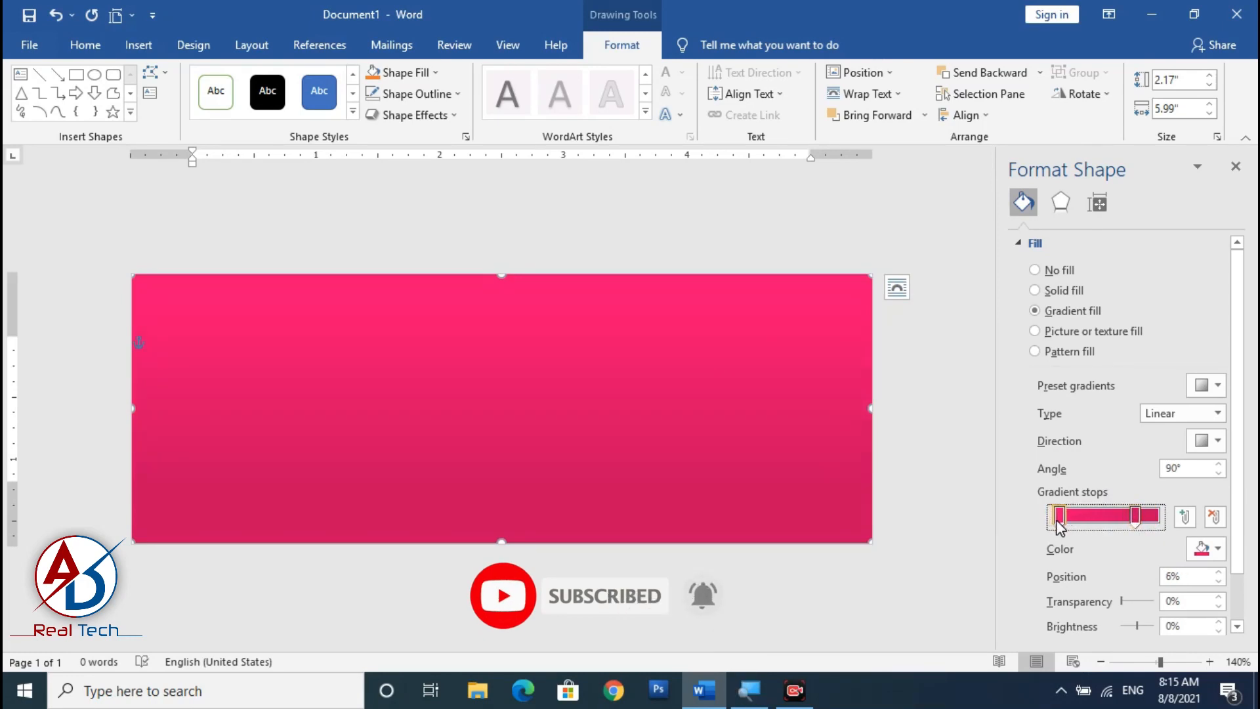
click(779, 455)
scroll(717, 459, down, 3)
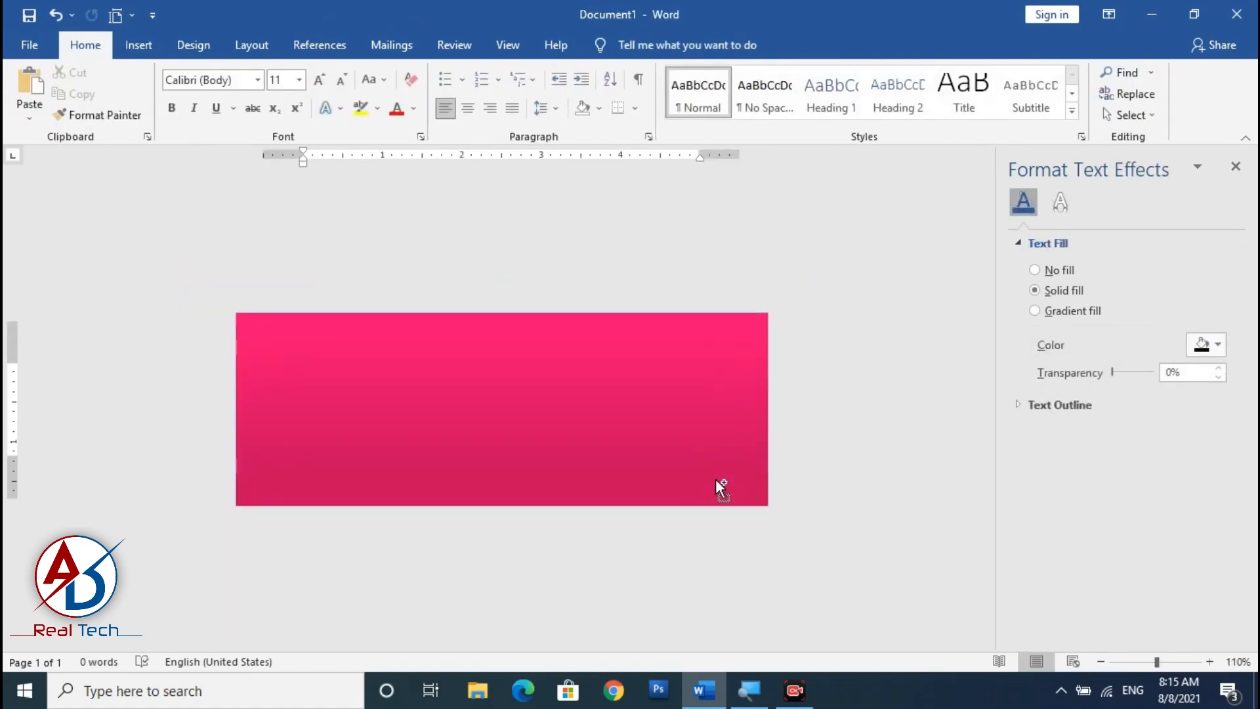
scroll(716, 480, up, 1)
click(1236, 167)
scroll(911, 356, up, 2)
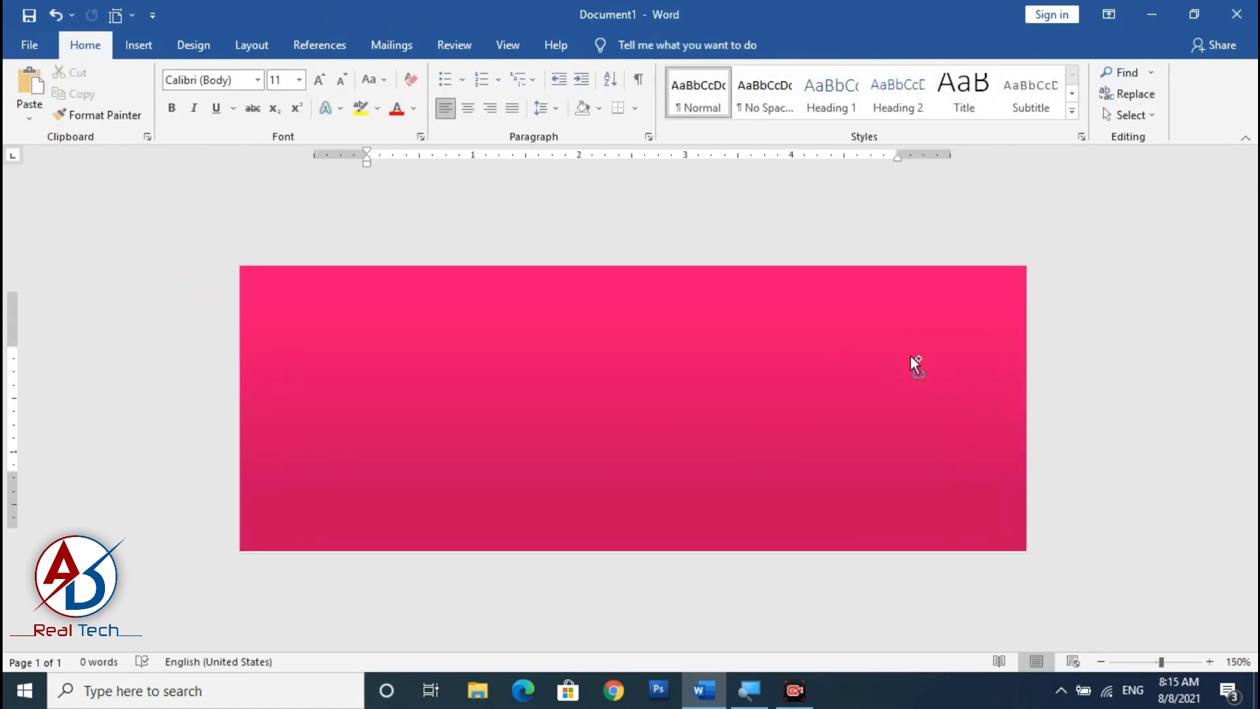
click(138, 45)
click(191, 98)
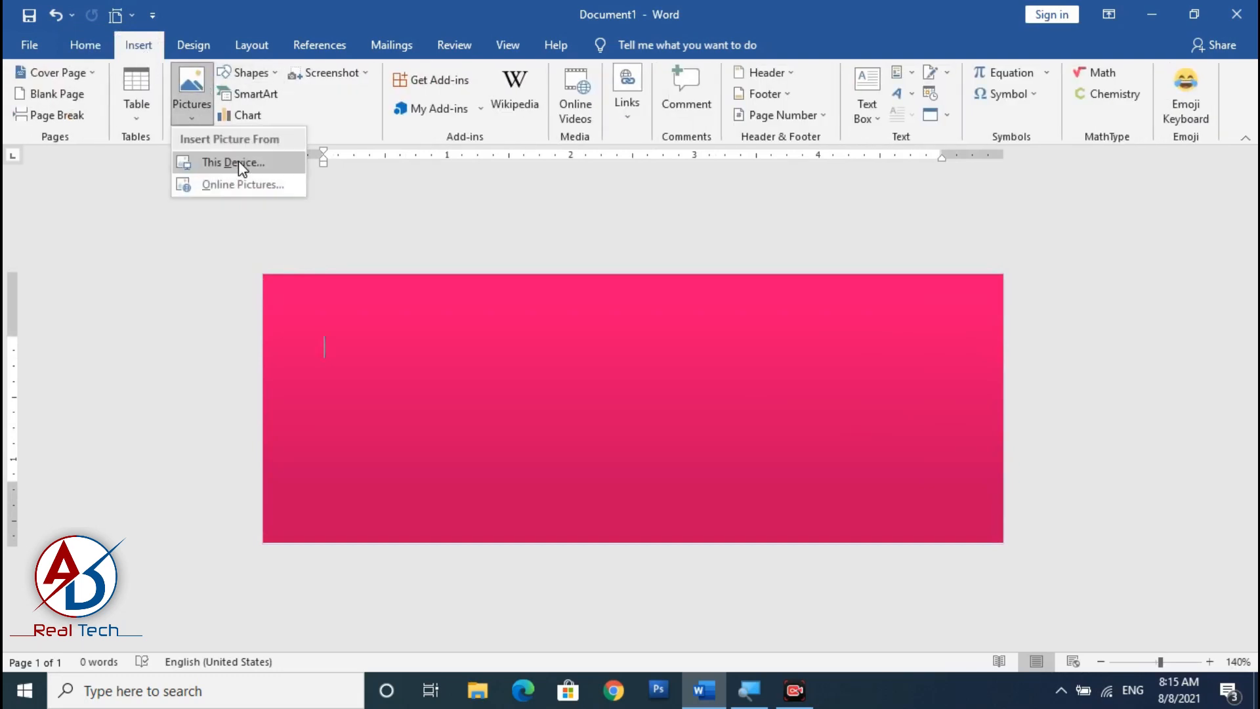
click(238, 160)
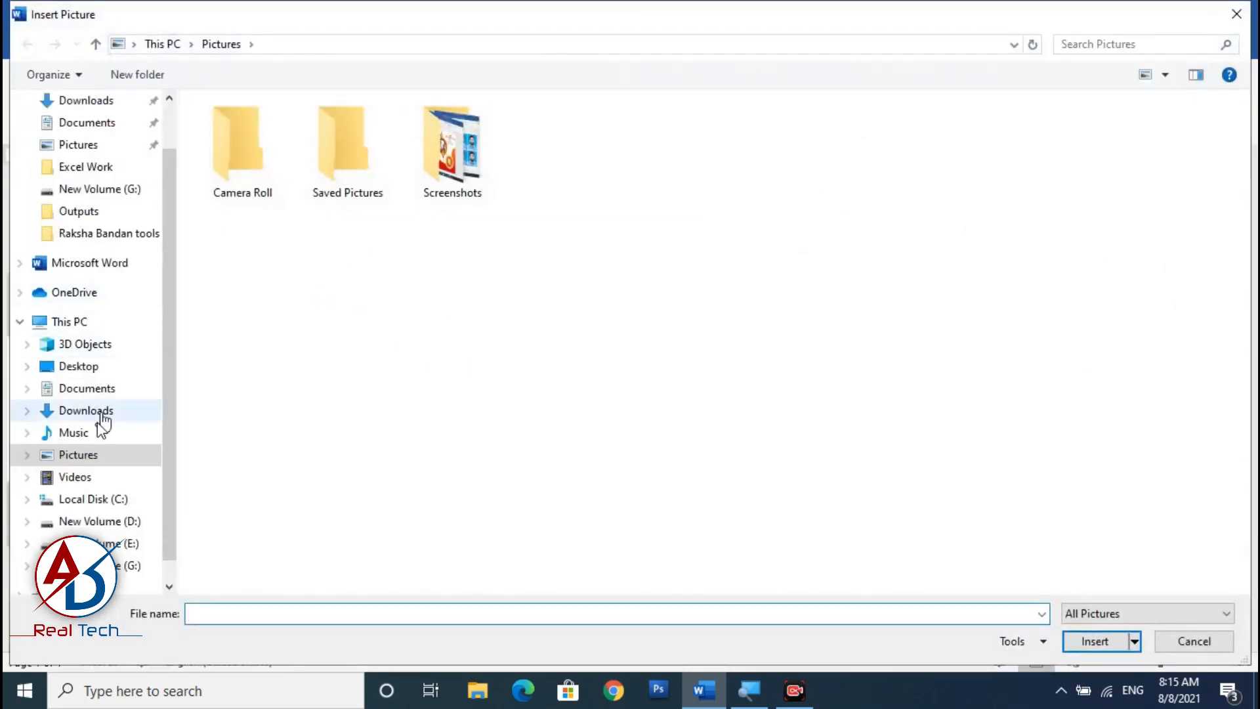
click(83, 367)
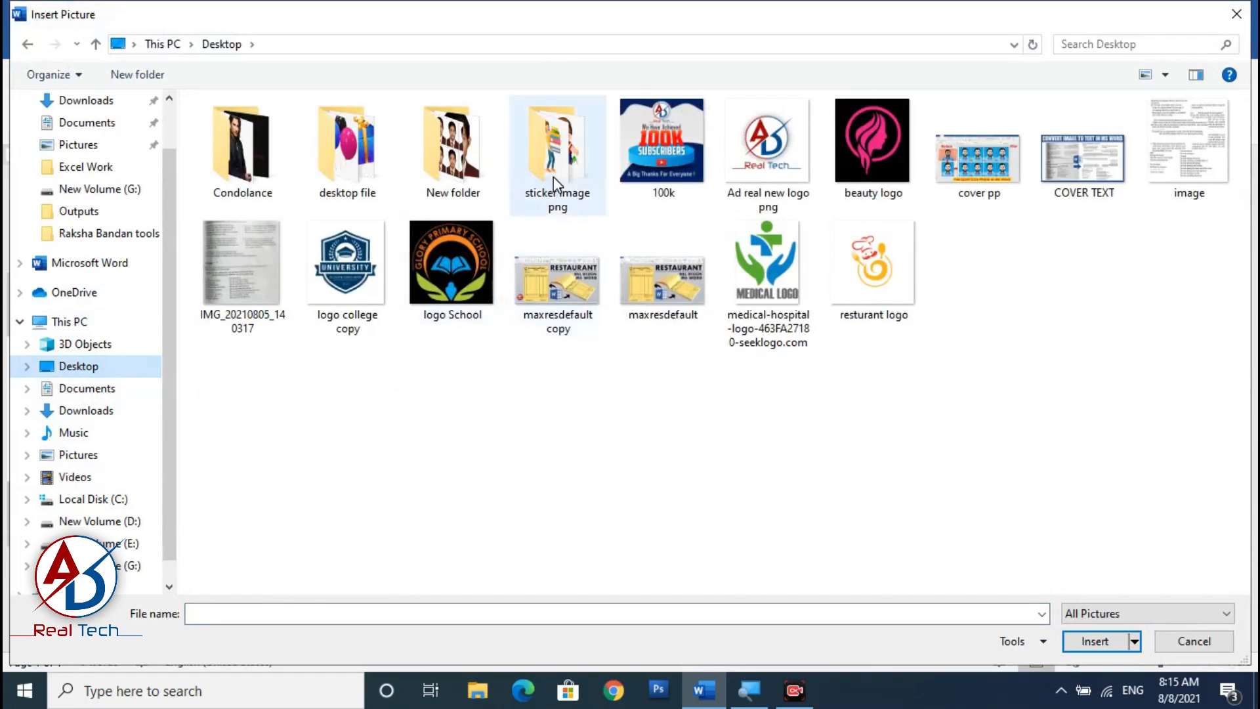
double_click(355, 171)
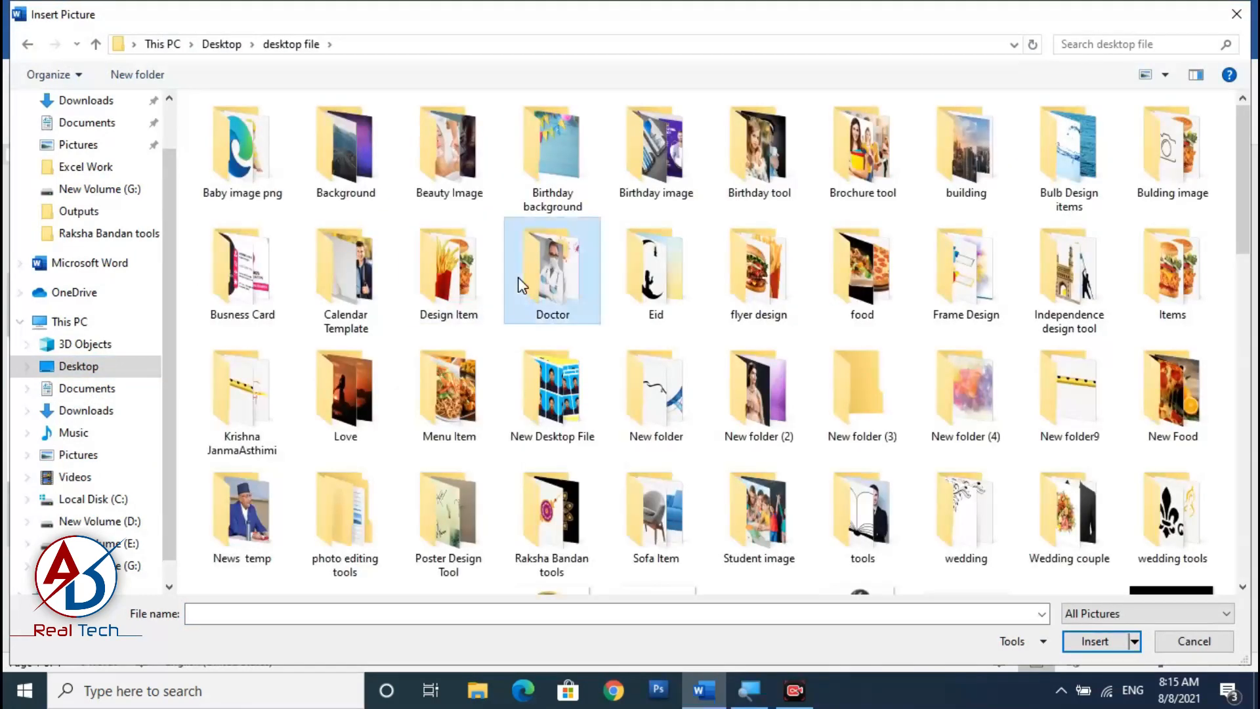
double_click(552, 550)
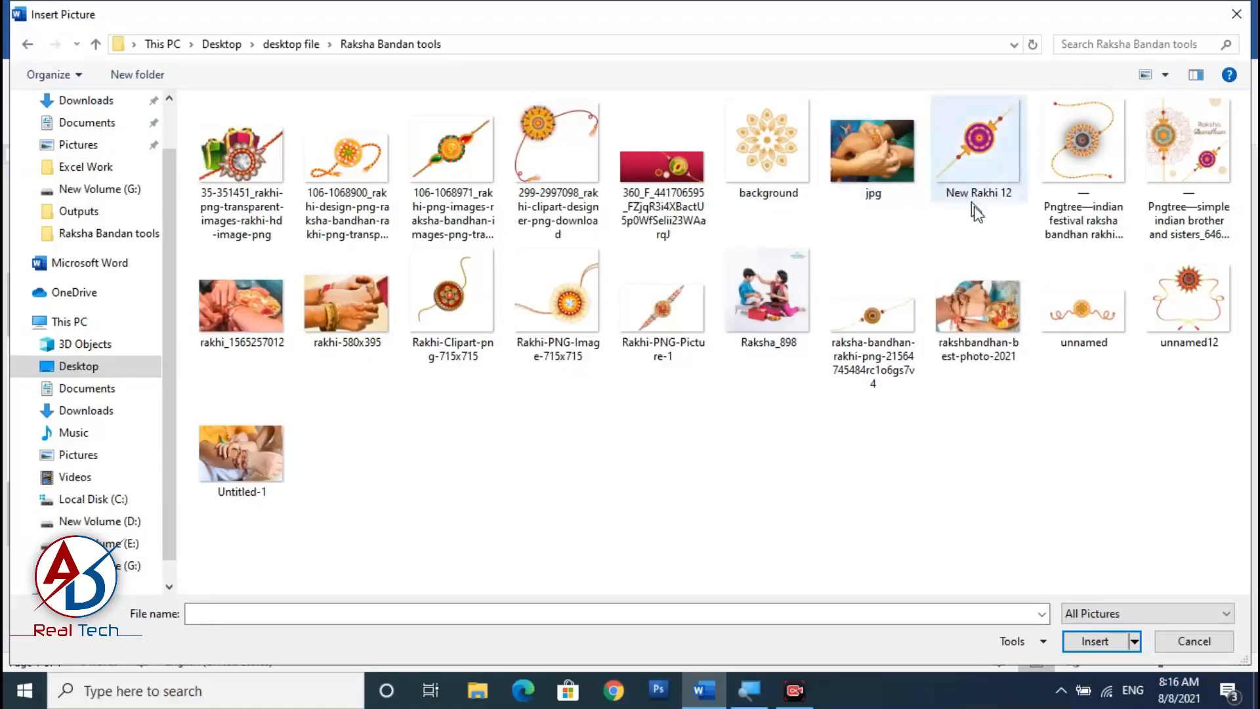
click(1094, 143)
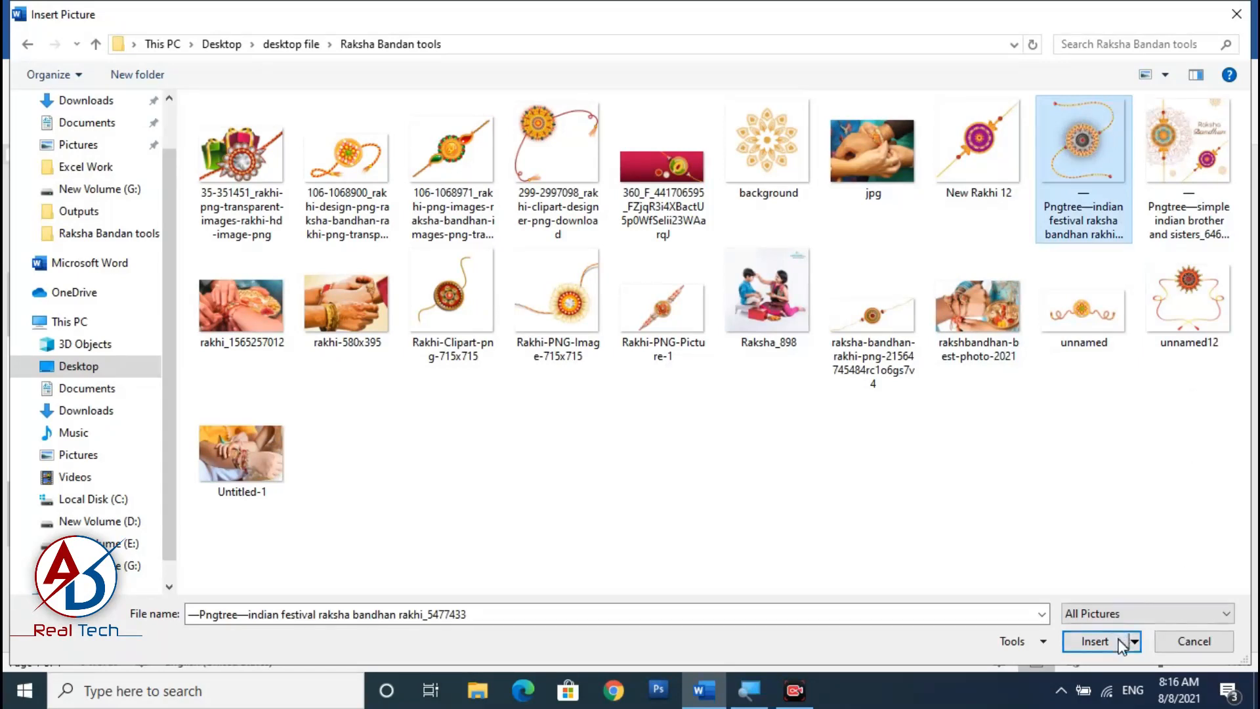
click(1090, 643)
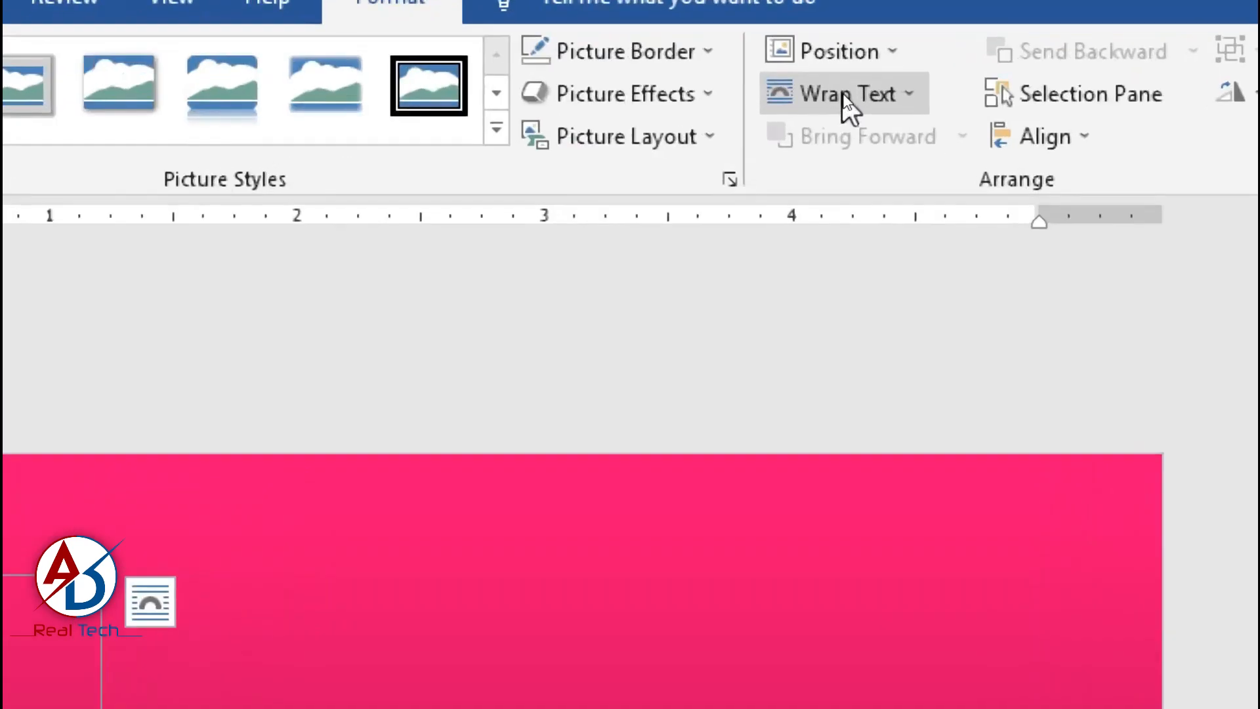
Set the rakhi picture to wrap in front of text and move it to the right side of the banner.
click(847, 95)
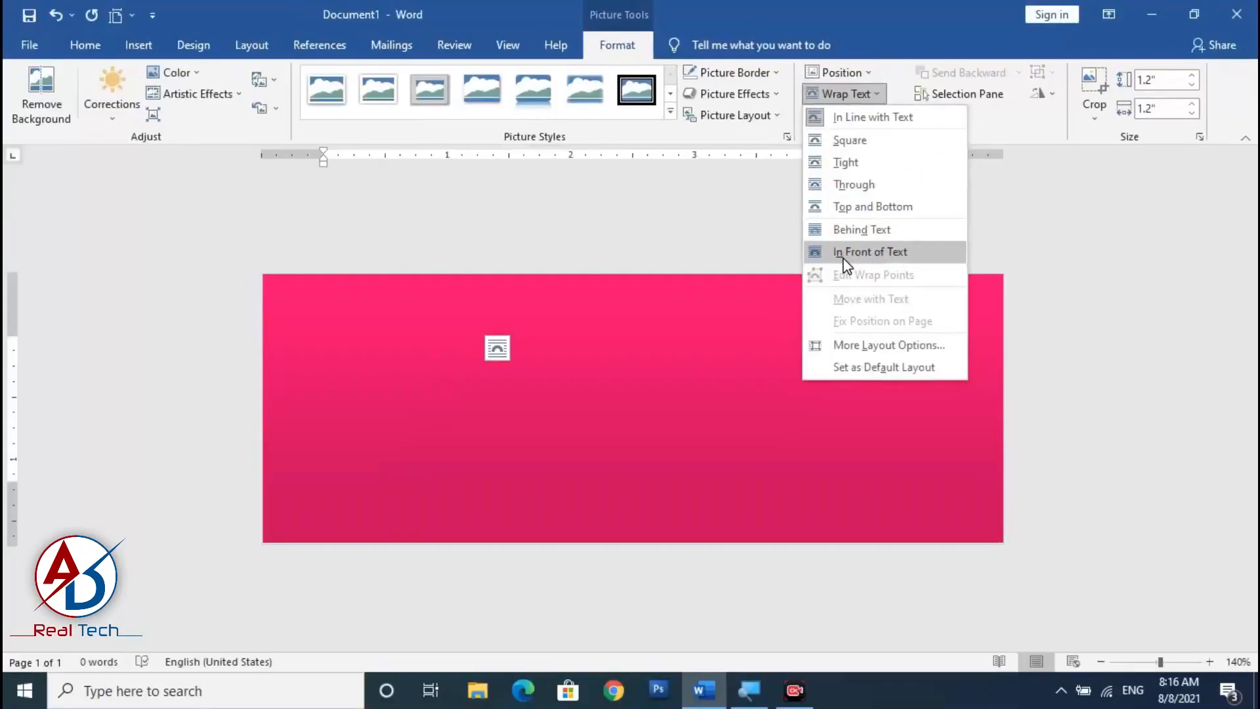
click(847, 255)
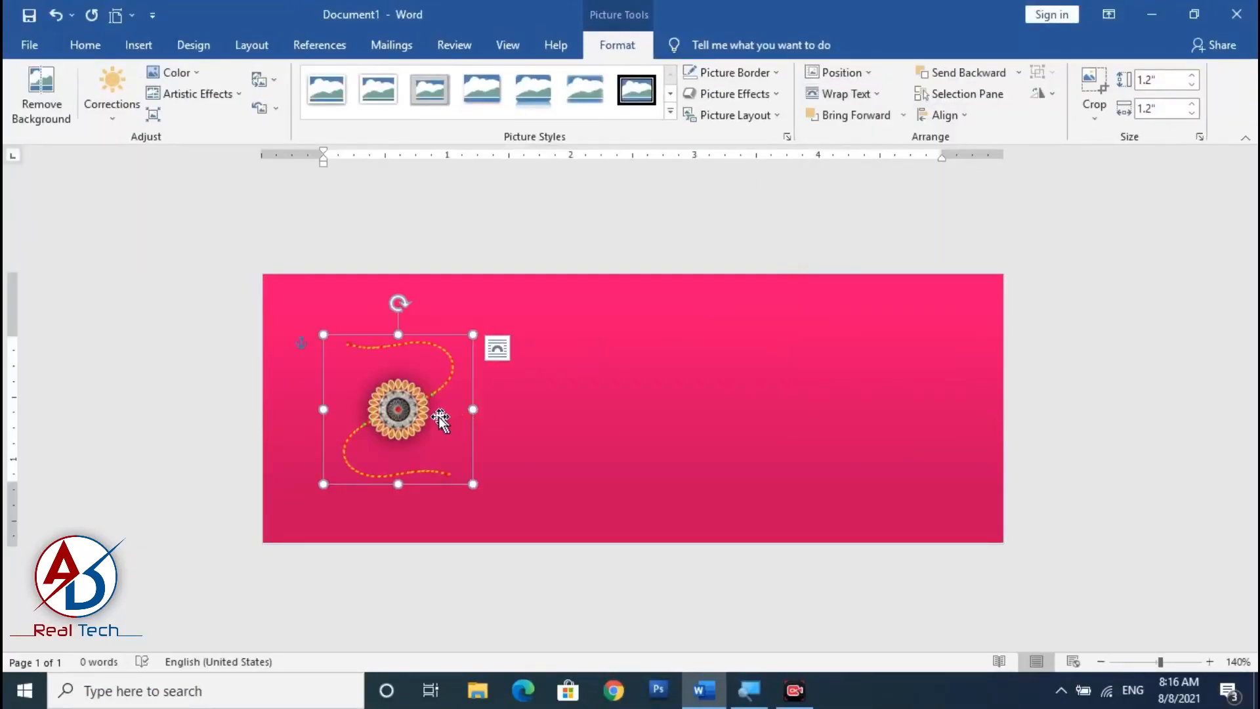
drag(470, 417, 730, 226)
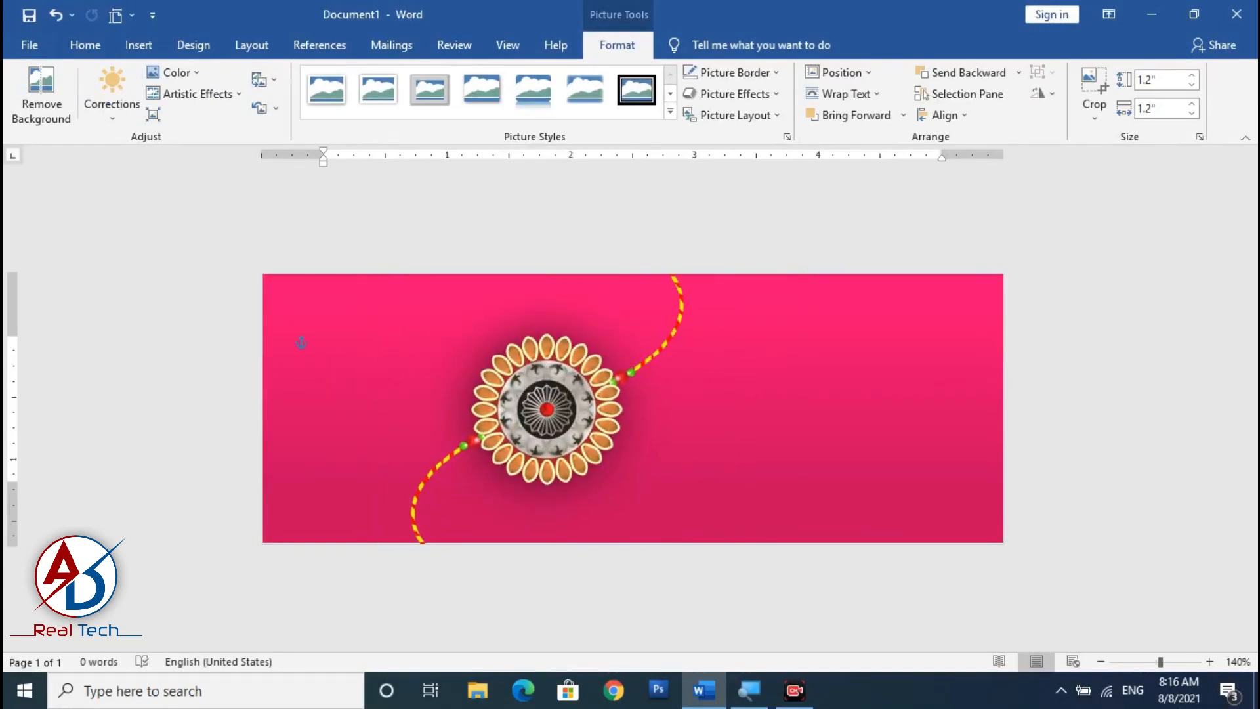
drag(577, 418, 848, 418)
click(889, 495)
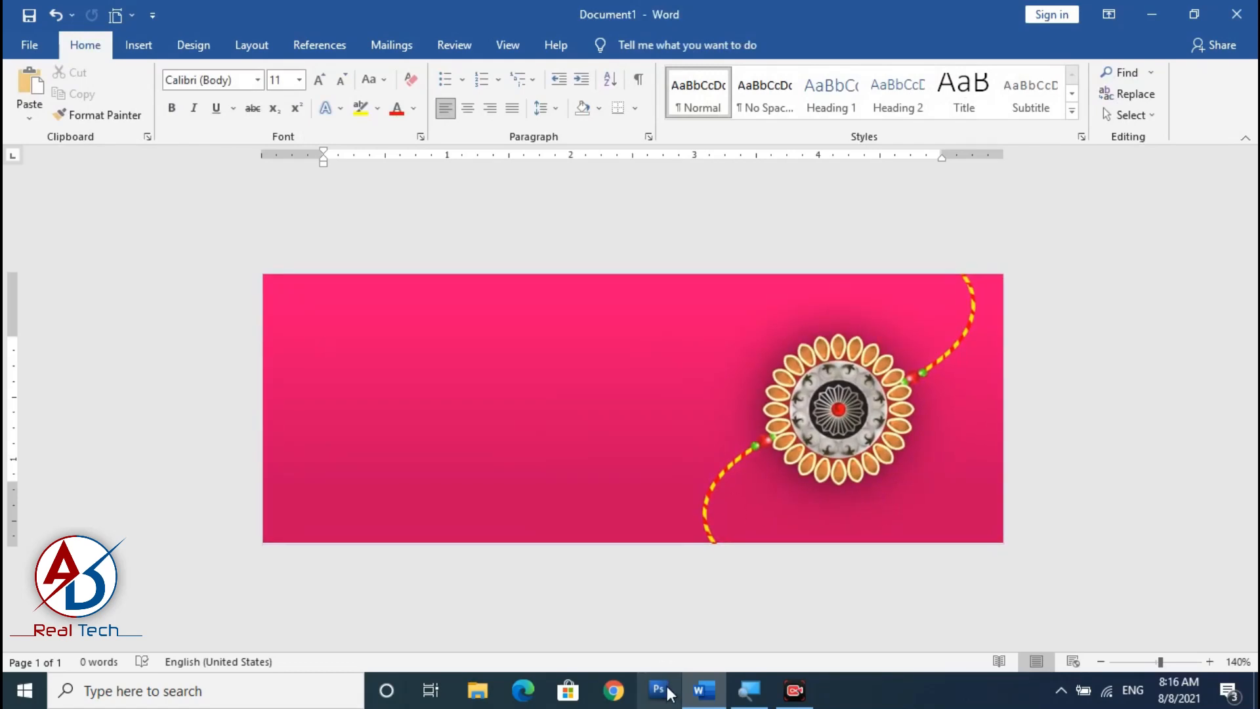
Insert the picture 'background' from the Raksha Bandan tools folder.
click(139, 44)
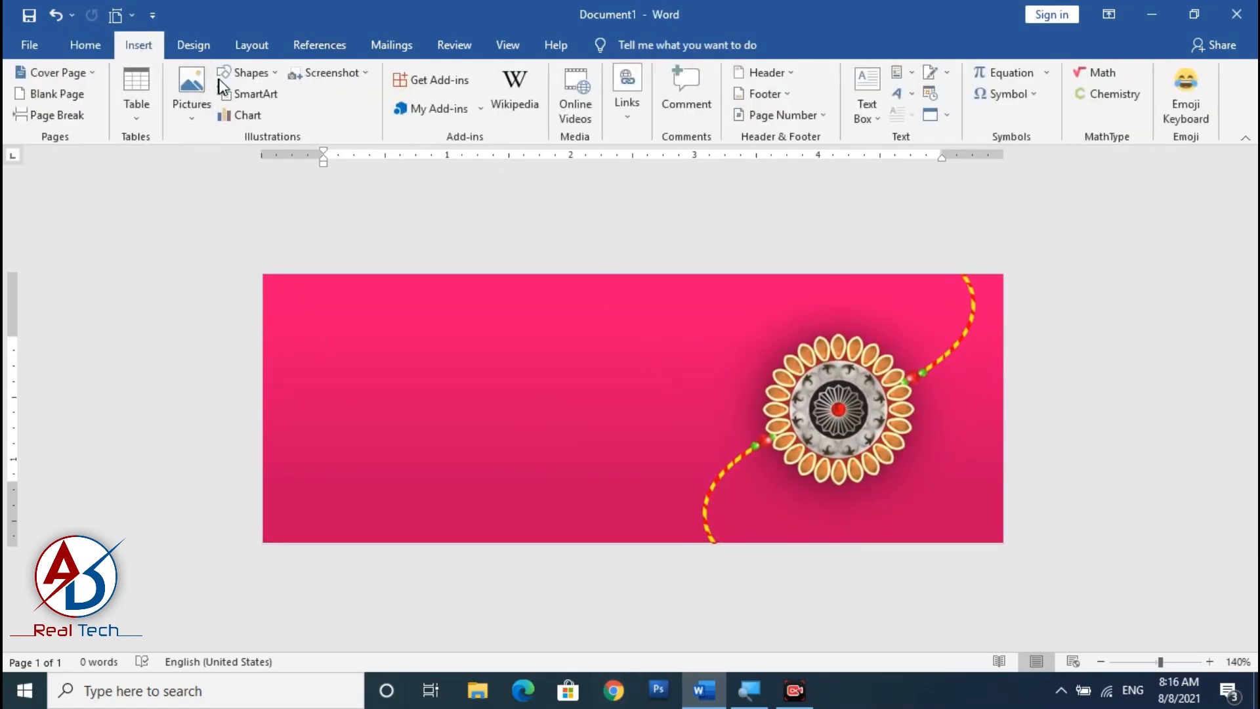
click(191, 92)
click(236, 162)
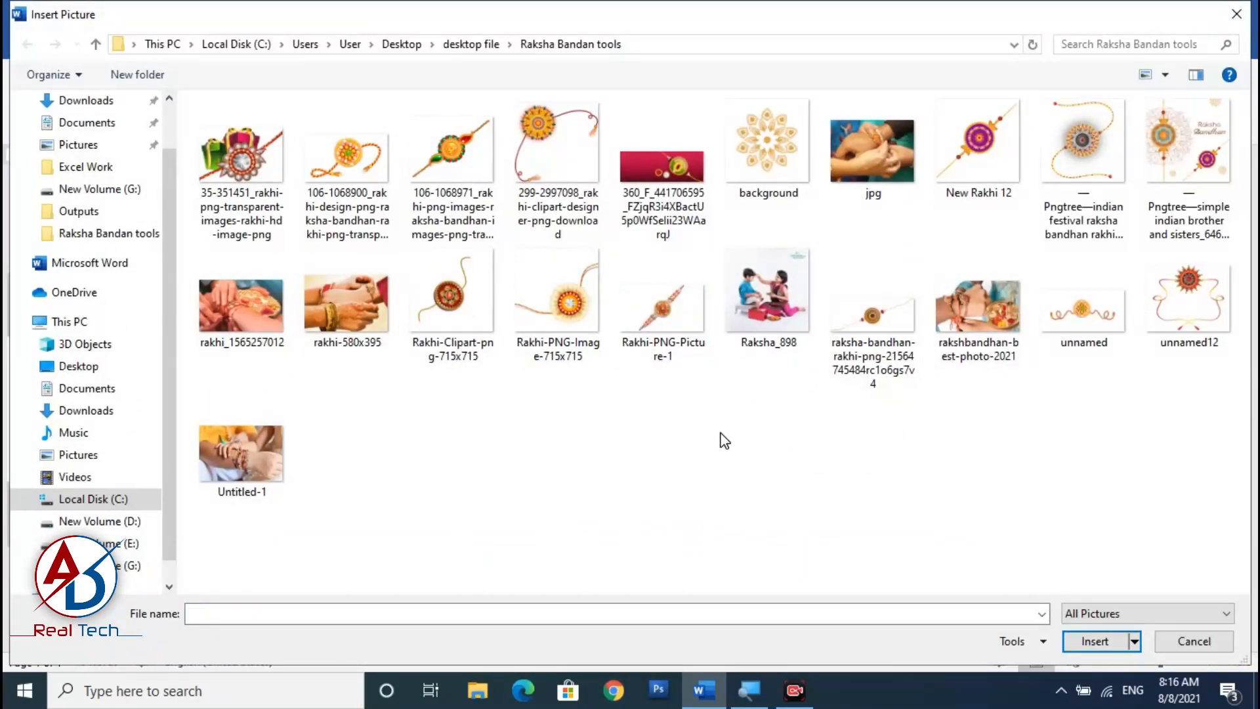
click(780, 150)
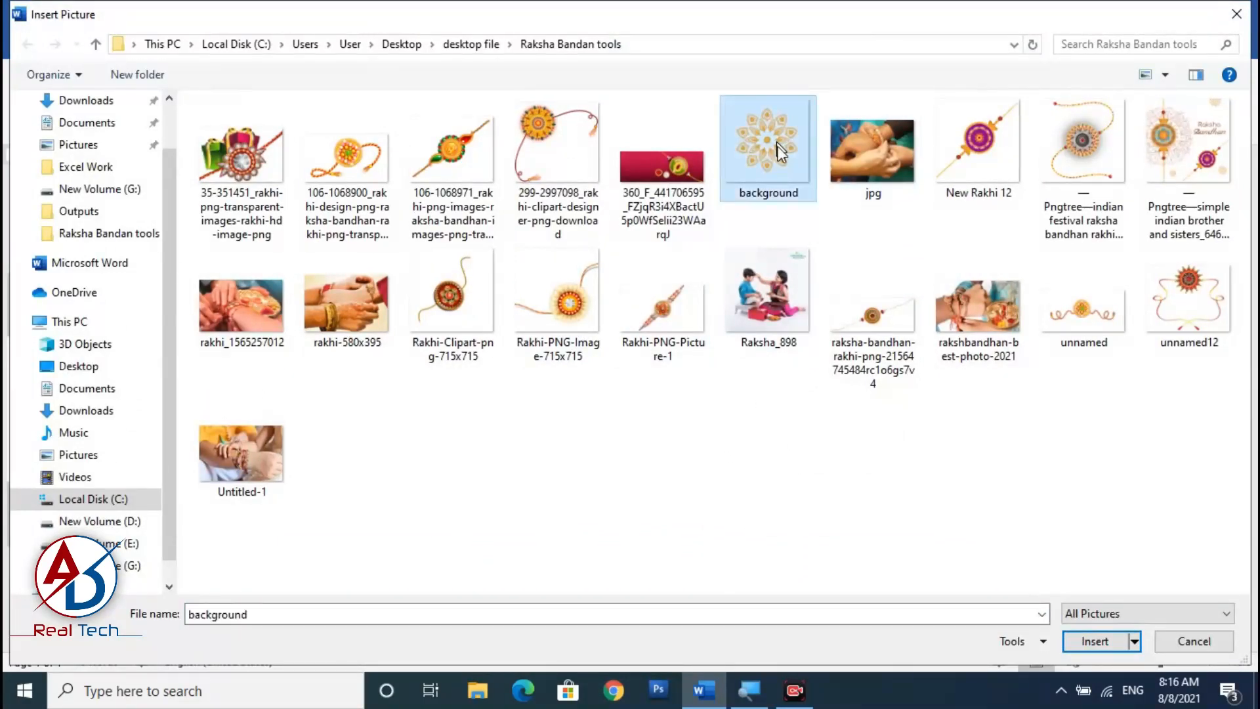
click(1092, 641)
Set the mandala picture to wrap in front of text and shrink it to about 0.52 inch.
click(862, 98)
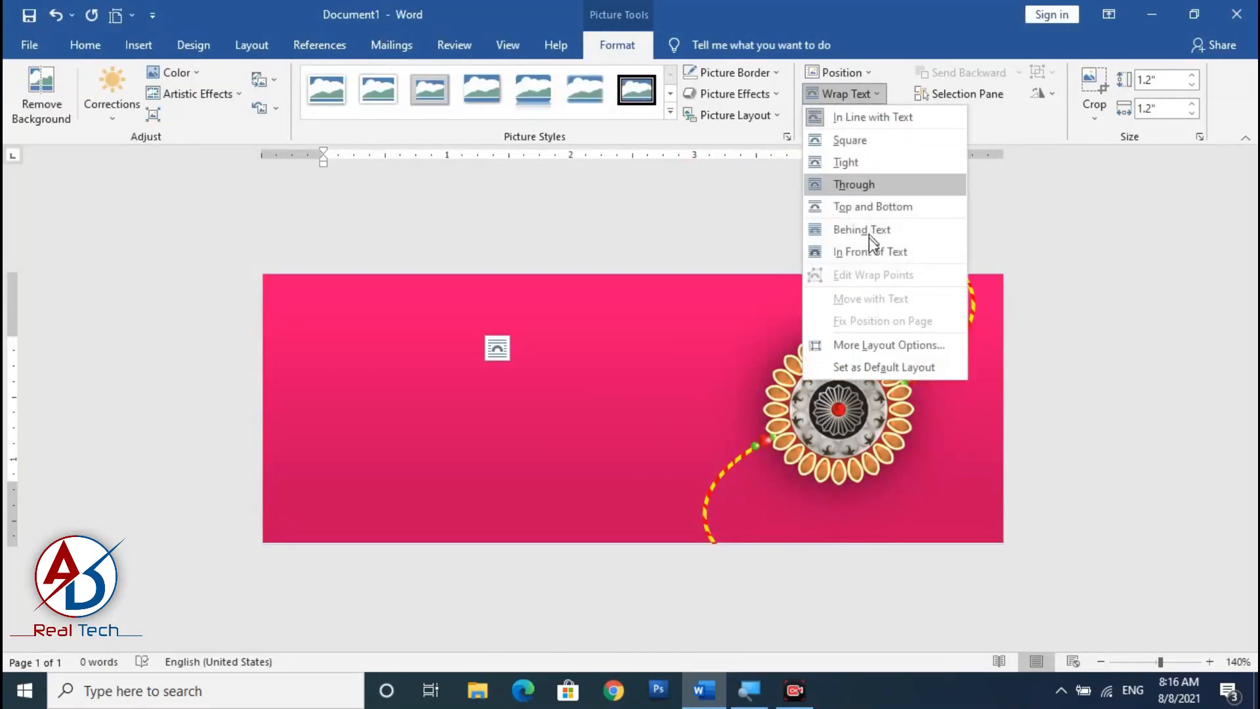
click(874, 252)
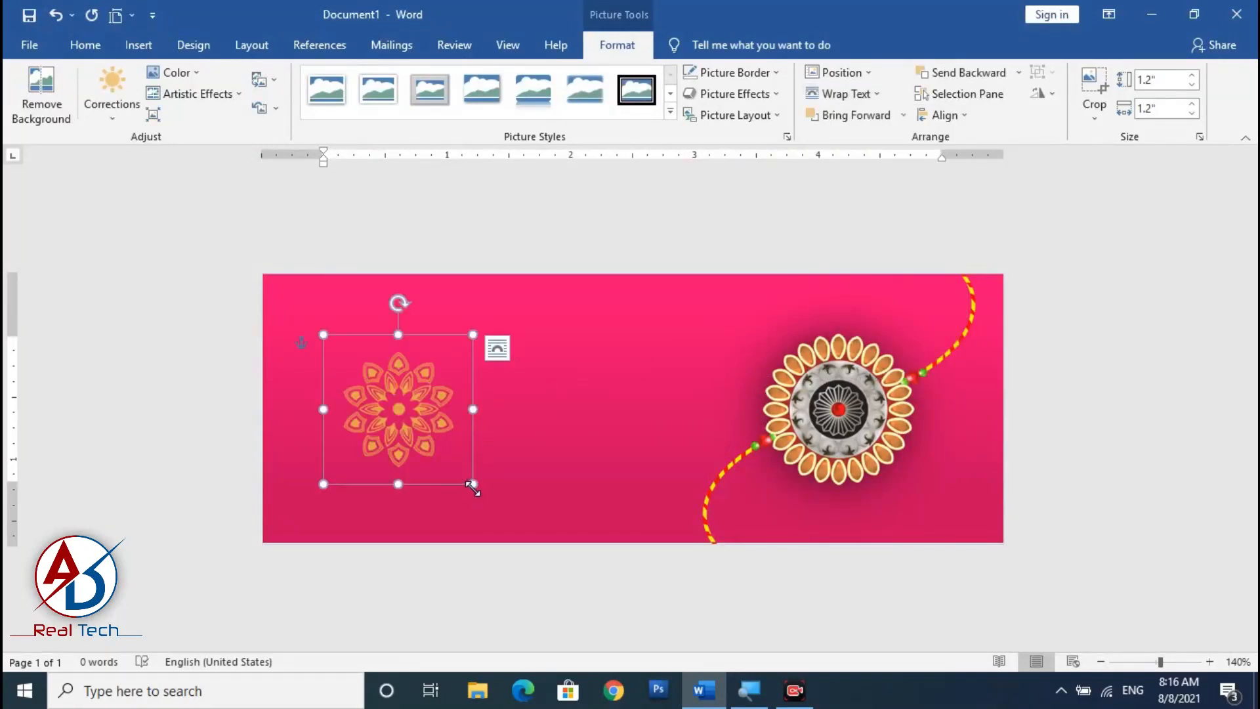
drag(473, 487, 1013, 367)
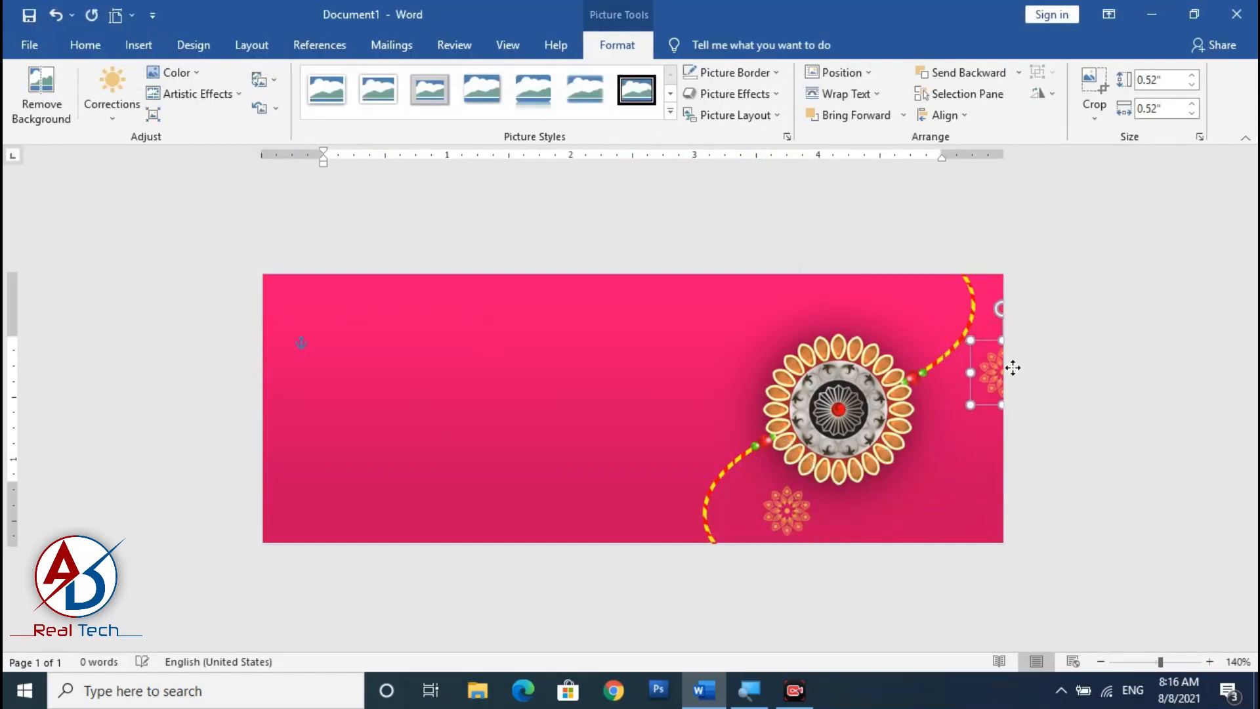
Duplicate the mandala and arrange the copies near the banner's right edge, bottom corner and top edge.
key(ctrl+d)
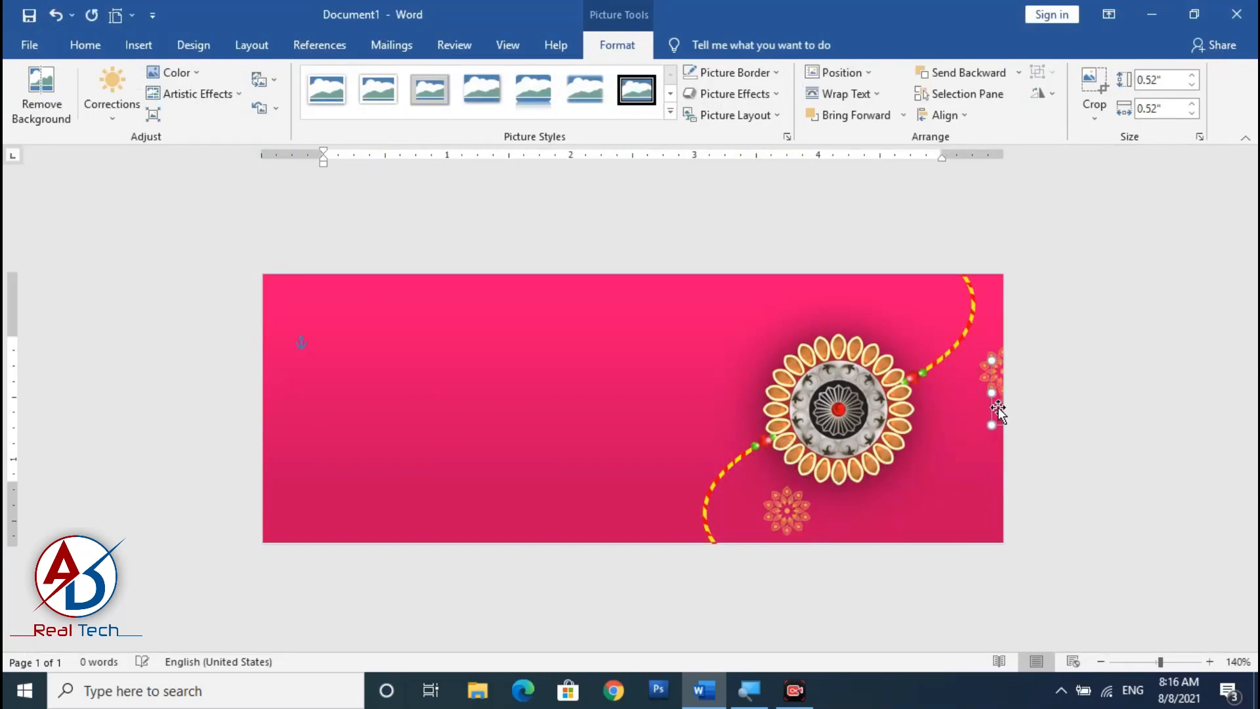
drag(997, 410, 963, 545)
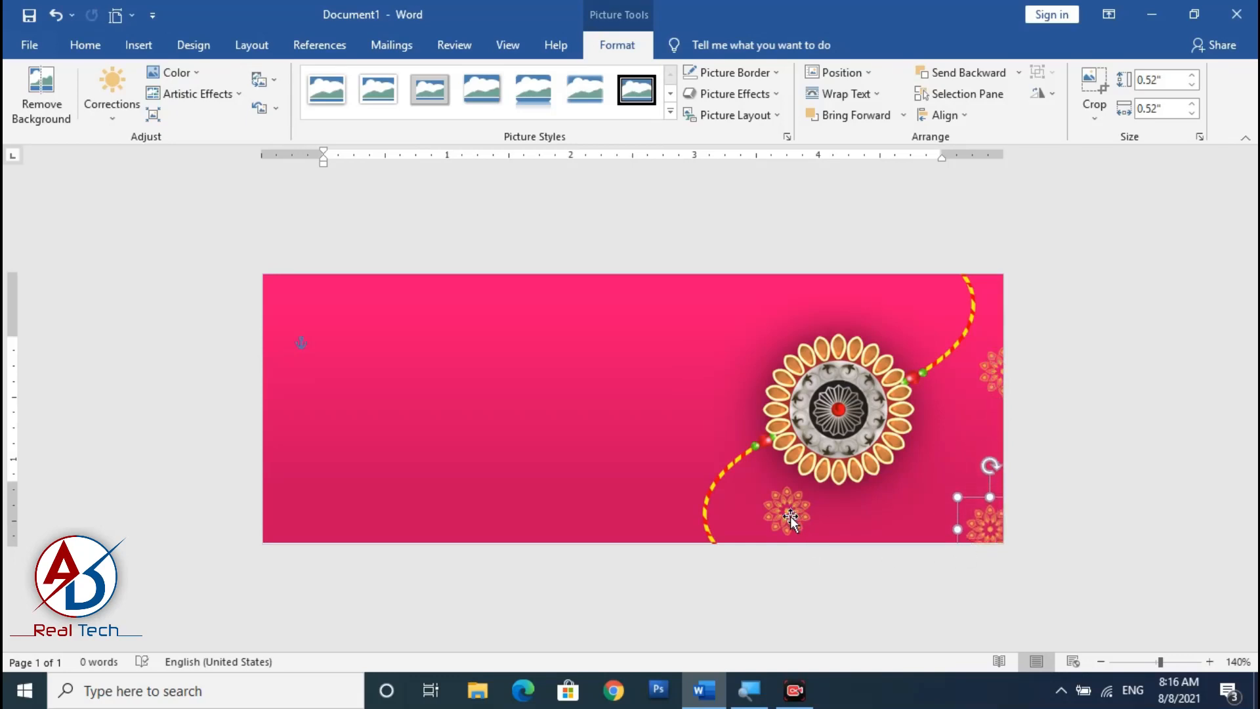
drag(791, 518, 687, 322)
drag(643, 418, 750, 296)
click(1116, 353)
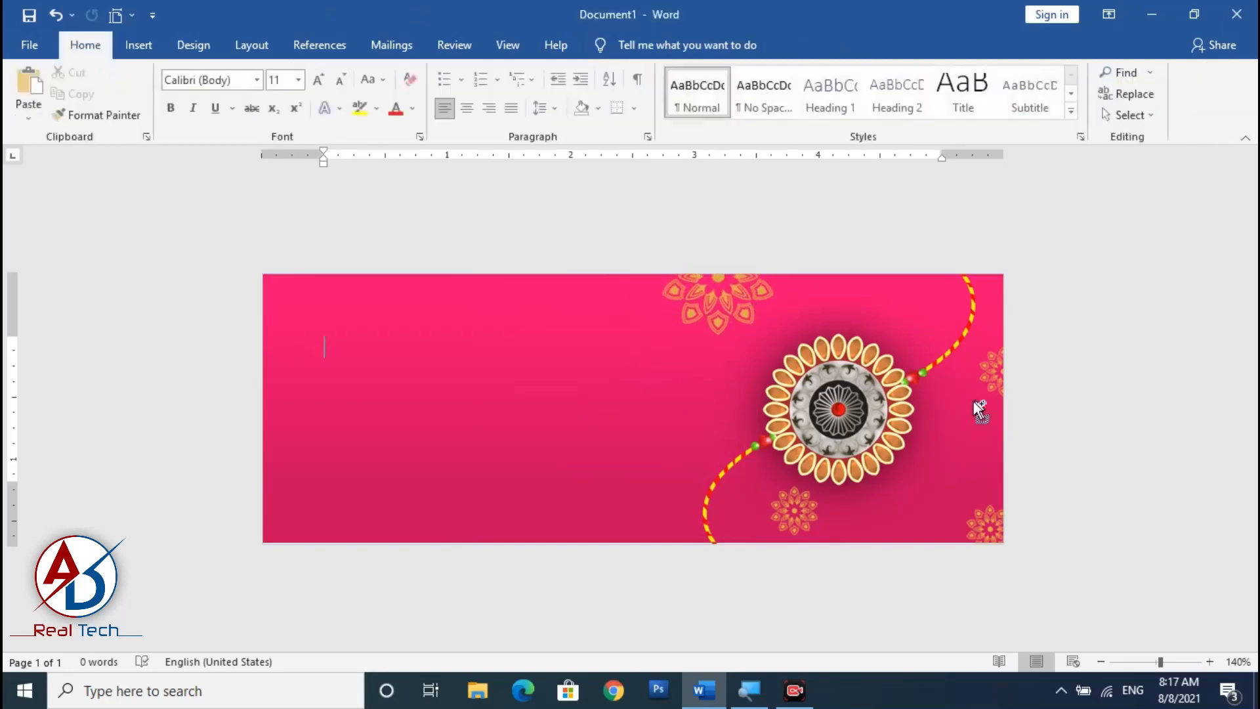
scroll(977, 413, down, 6)
scroll(728, 464, up, 4)
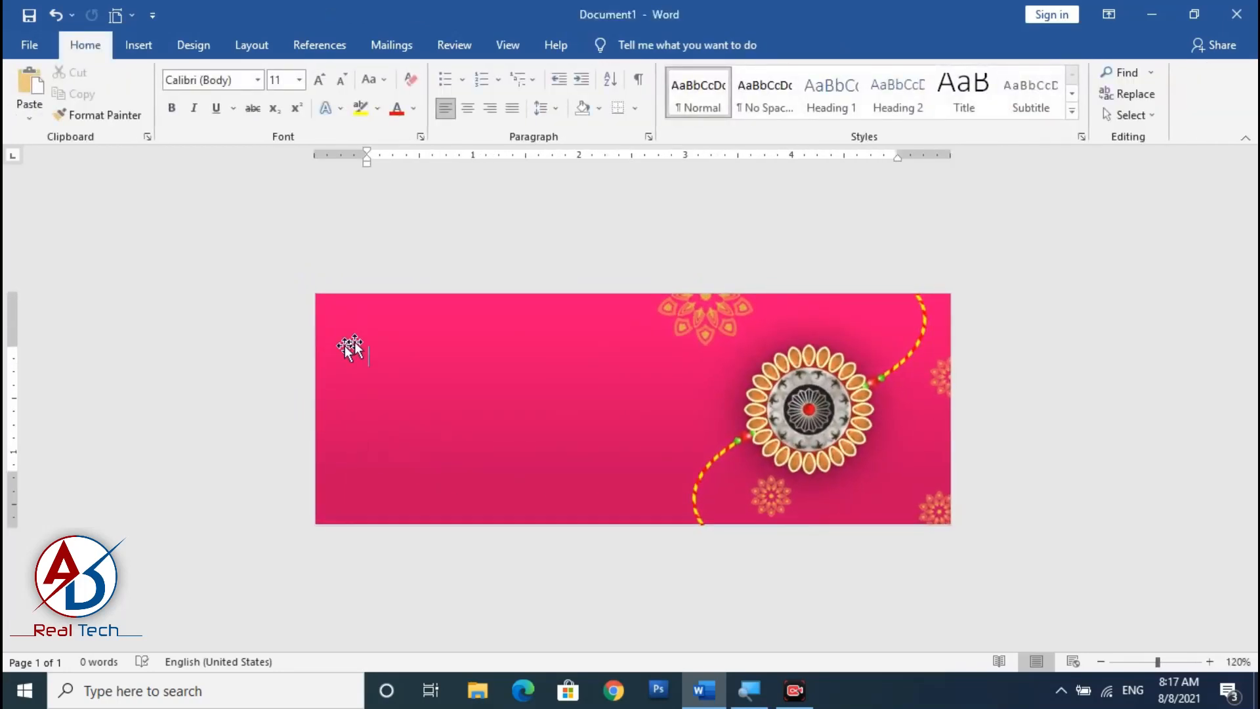
scroll(687, 428, up, 2)
scroll(669, 447, down, 1)
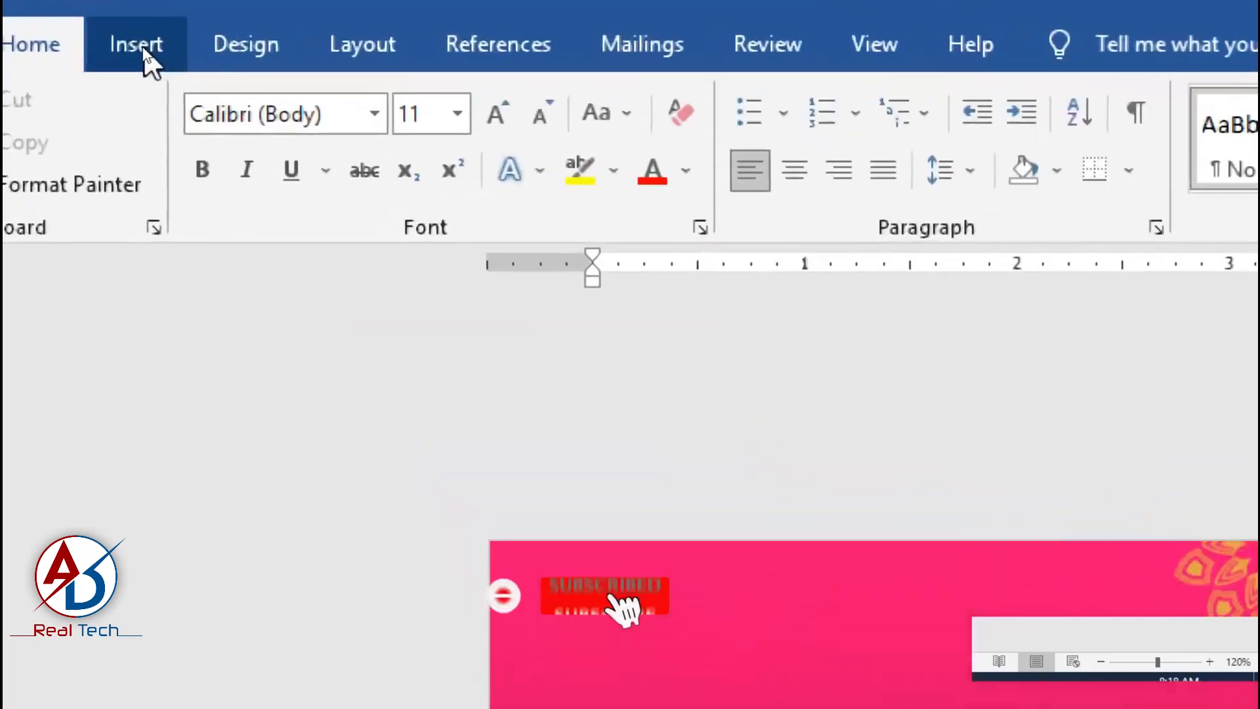
Insert the picture 'gift-854x540' from the Raksha Bandan tools folder.
click(141, 47)
click(191, 91)
click(217, 160)
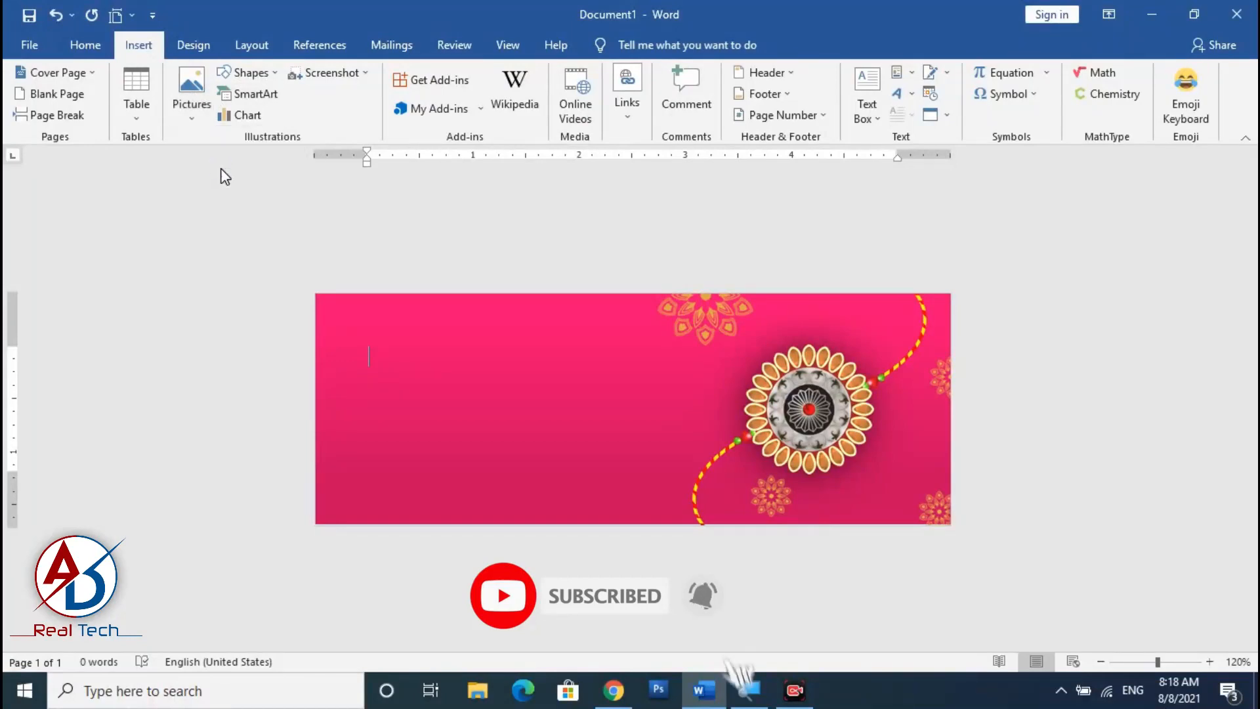
click(886, 168)
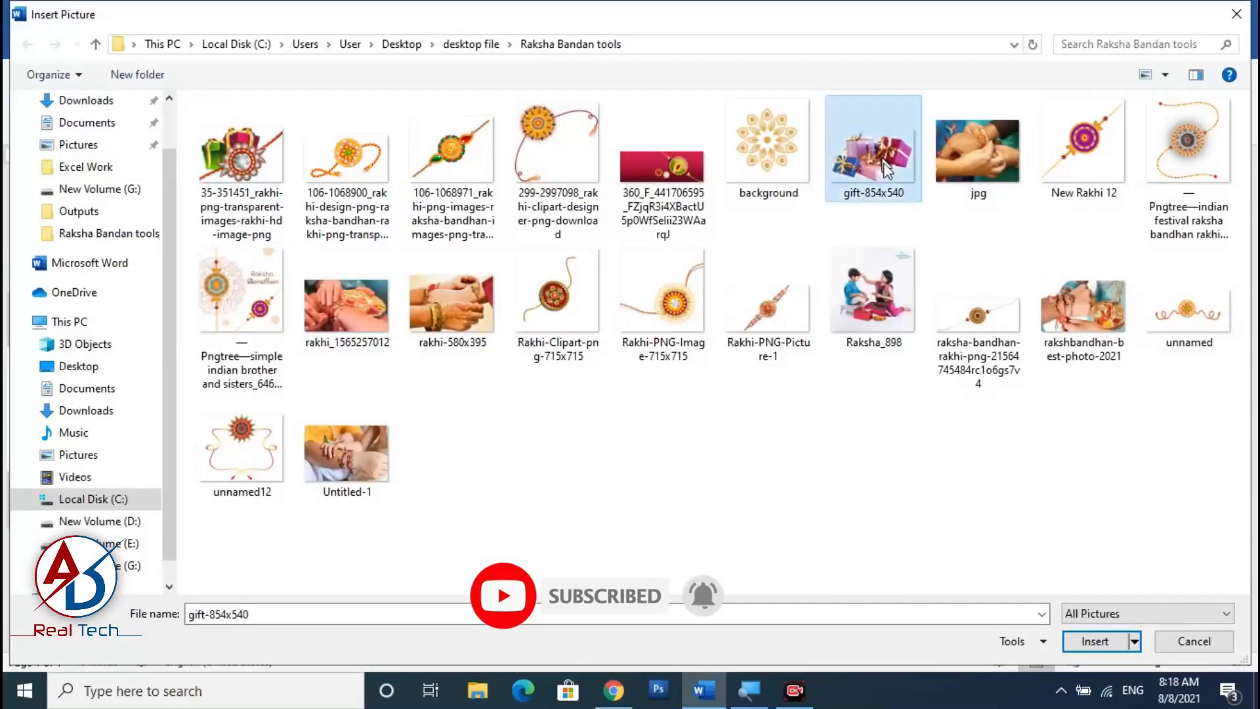
double_click(824, 20)
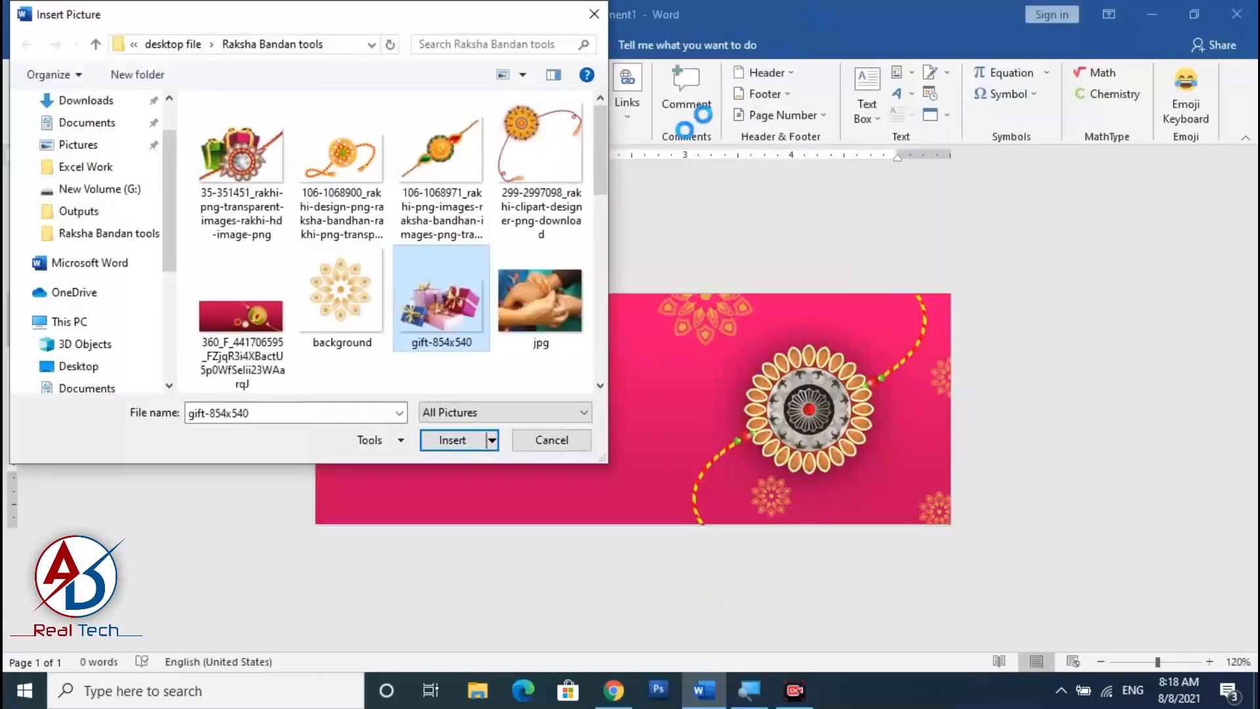
click(452, 441)
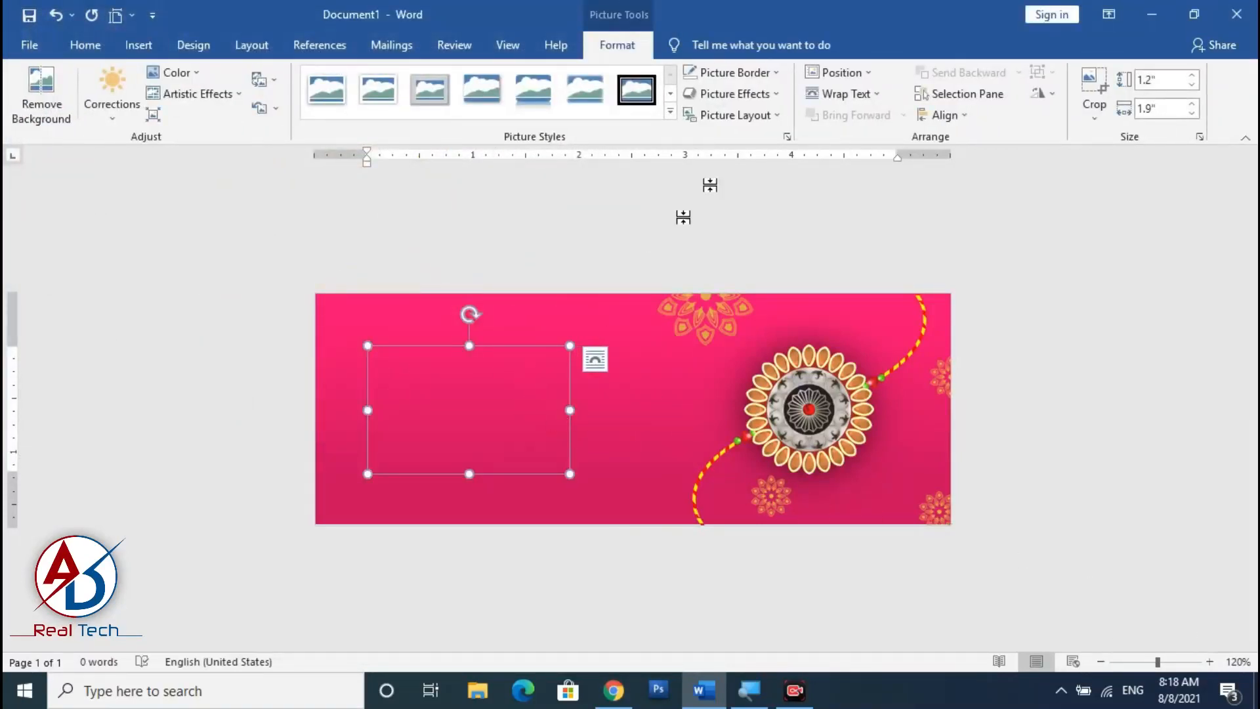
Set the gift picture to wrap in front of text and enlarge it to about 2.81 inches wide.
click(844, 93)
click(864, 258)
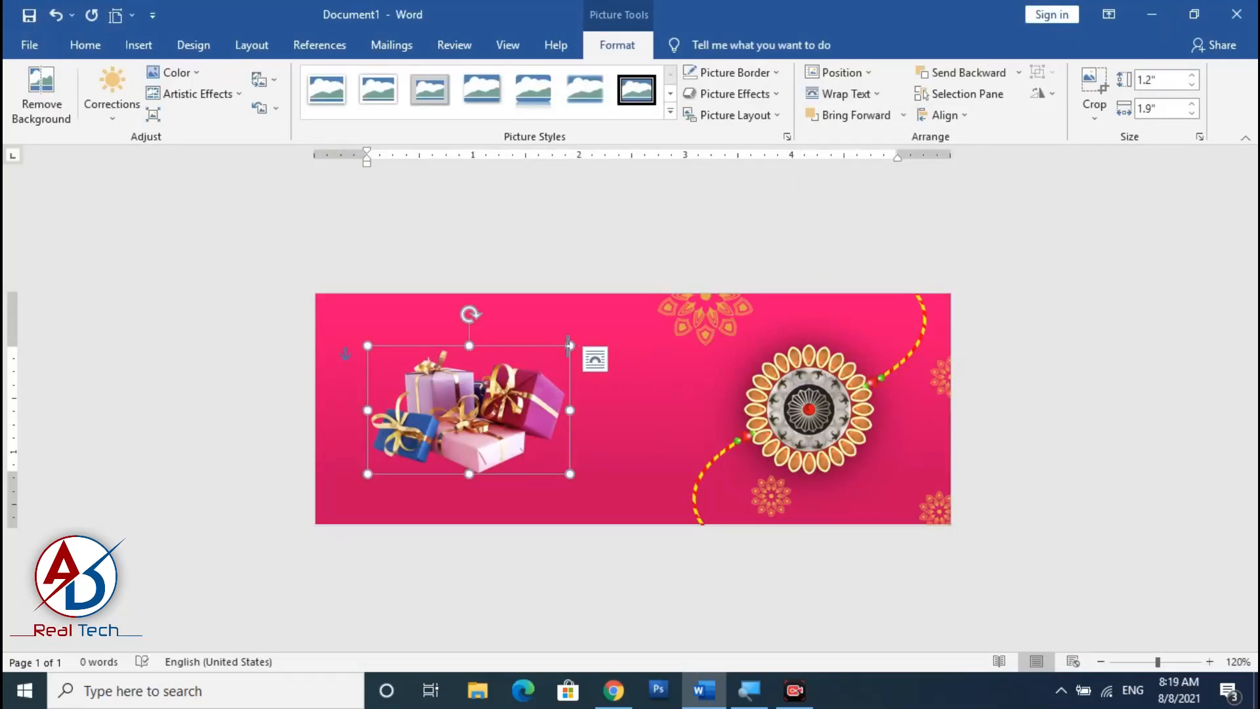
drag(569, 345, 619, 315)
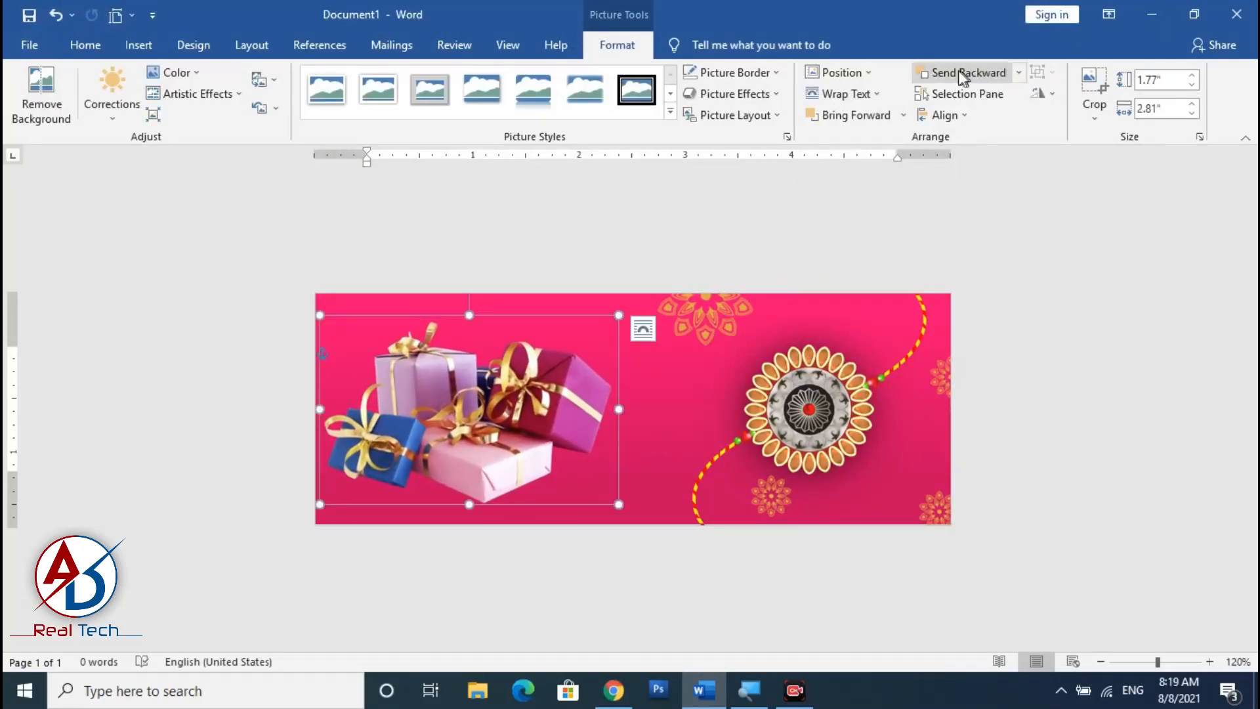
Send the gift picture backward and move it behind the rakhi on the banner's right side.
click(990, 74)
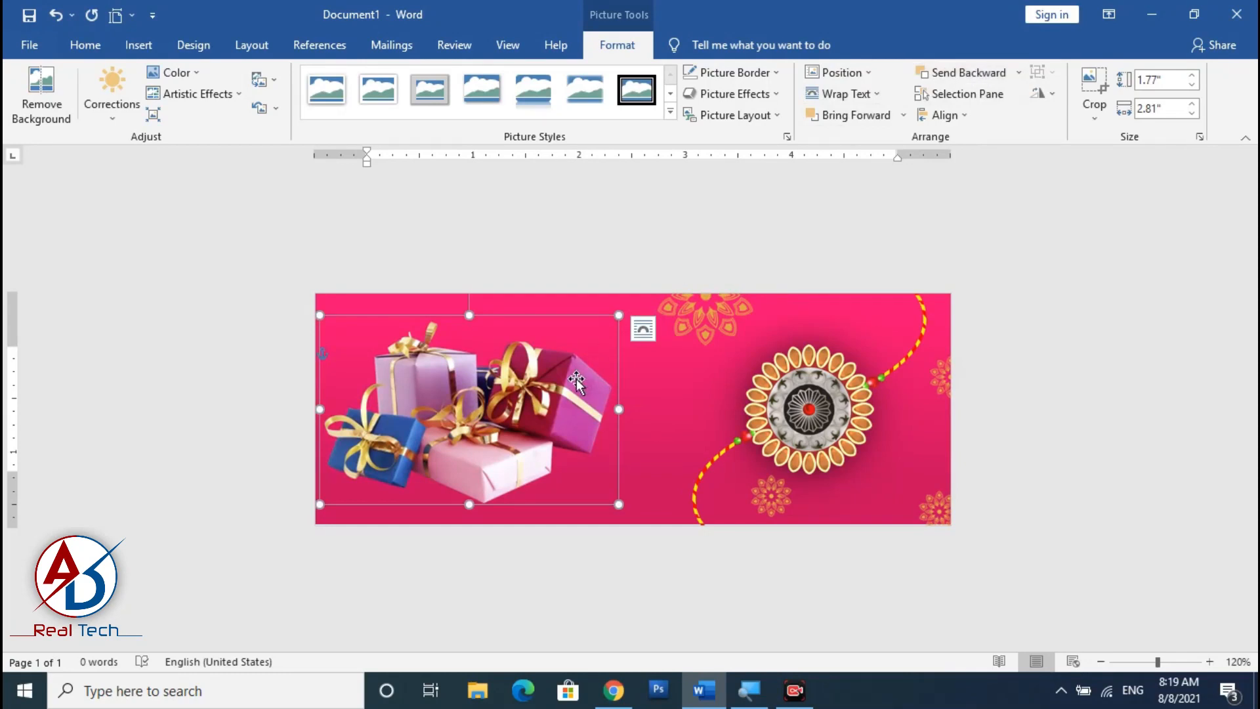
drag(576, 381, 796, 380)
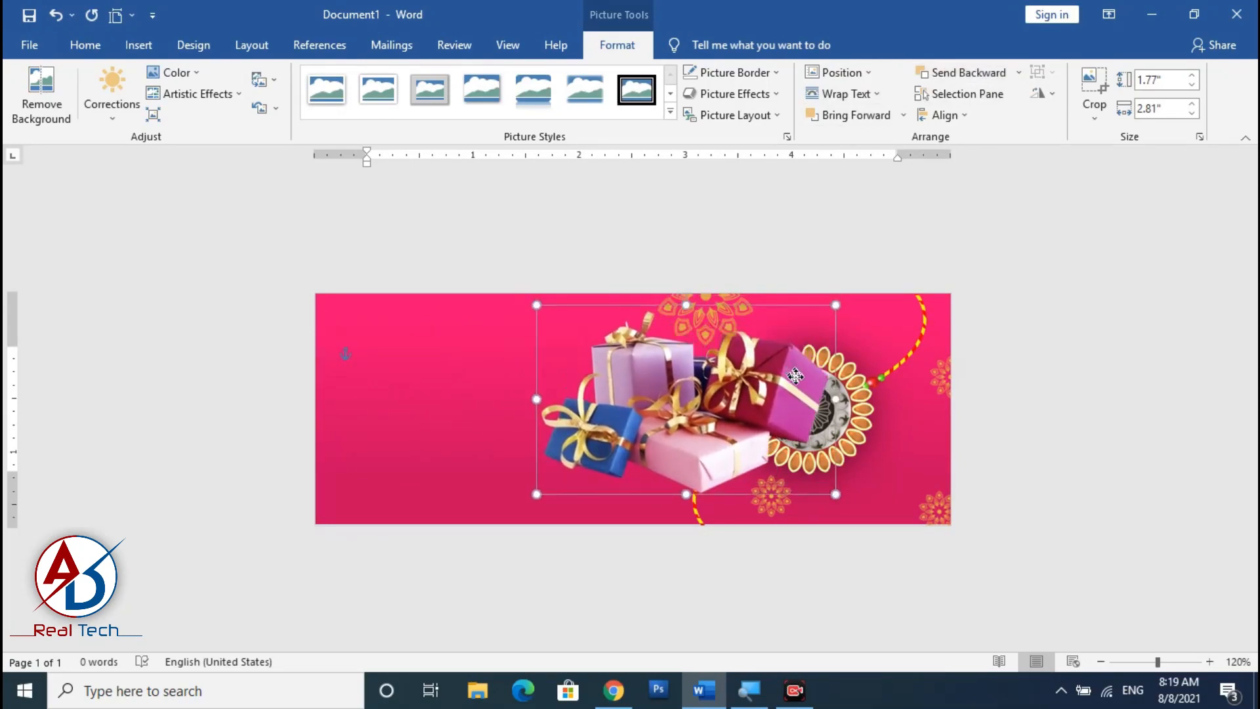
click(959, 73)
Shrink the gift picture to about 2.22 inches wide and place it under the rakhi near the bottom edge.
drag(669, 433, 724, 438)
key(ctrl+z)
click(591, 460)
drag(587, 461, 635, 468)
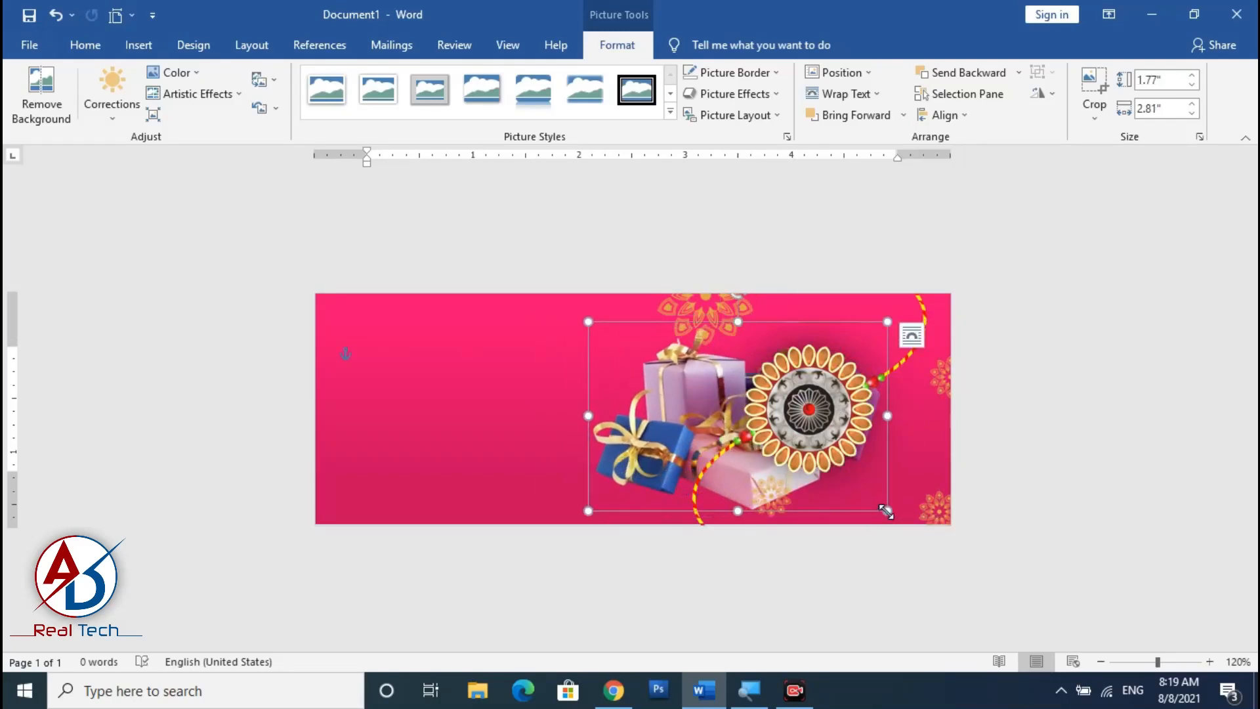
drag(886, 511, 824, 470)
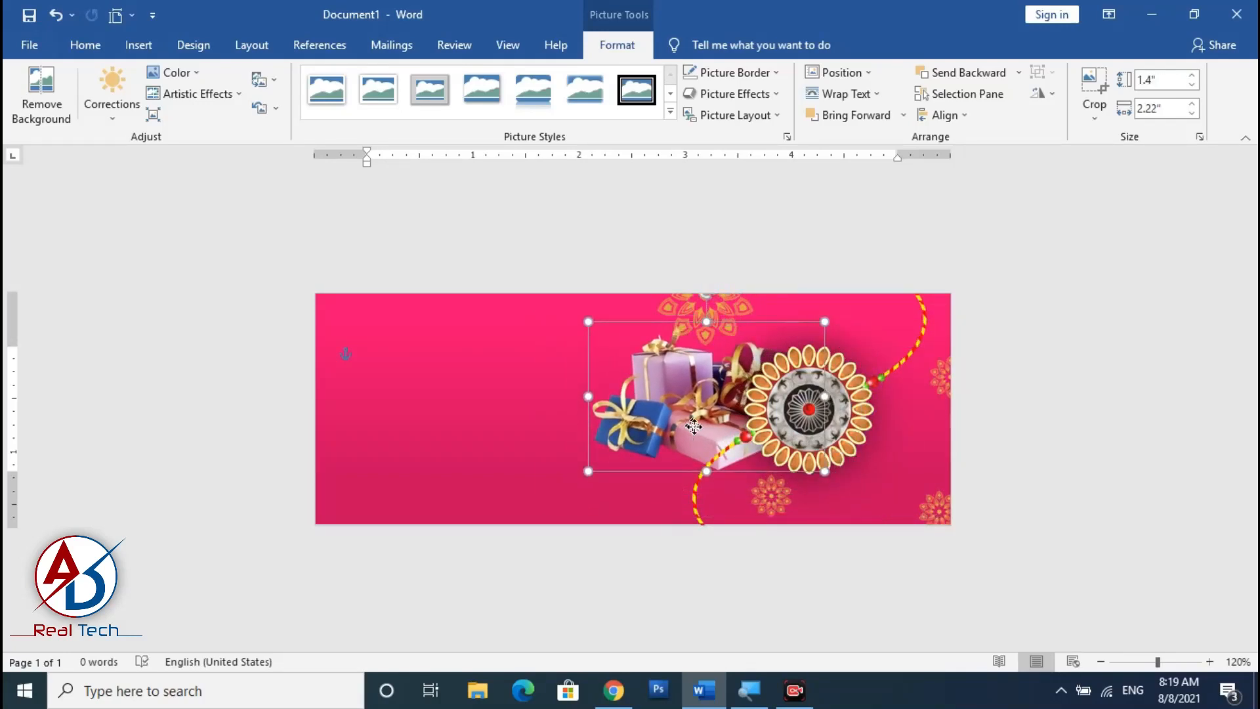
key(ctrl+z)
drag(623, 437, 654, 485)
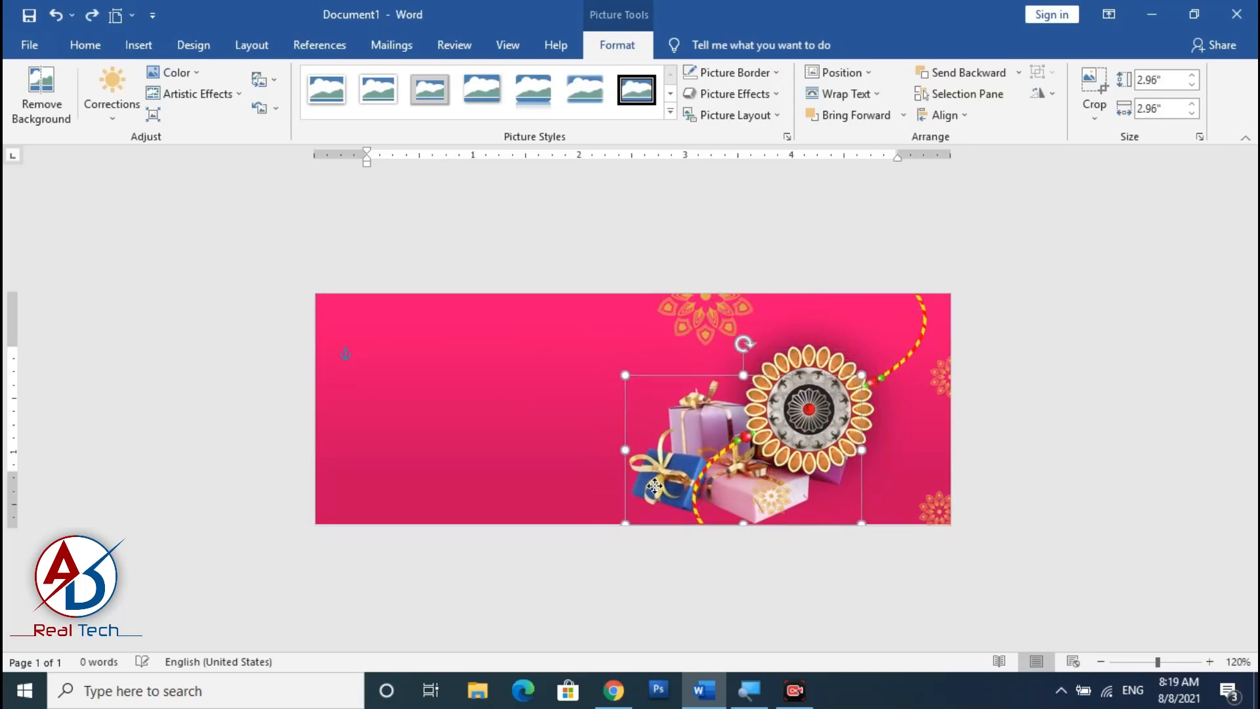
click(1019, 474)
Move a mandala copy to the banner's left edge and enlarge it so it is partly cut off.
scroll(692, 466, up, 3)
scroll(692, 466, down, 4)
ctrl+scroll(691, 466, up, 2)
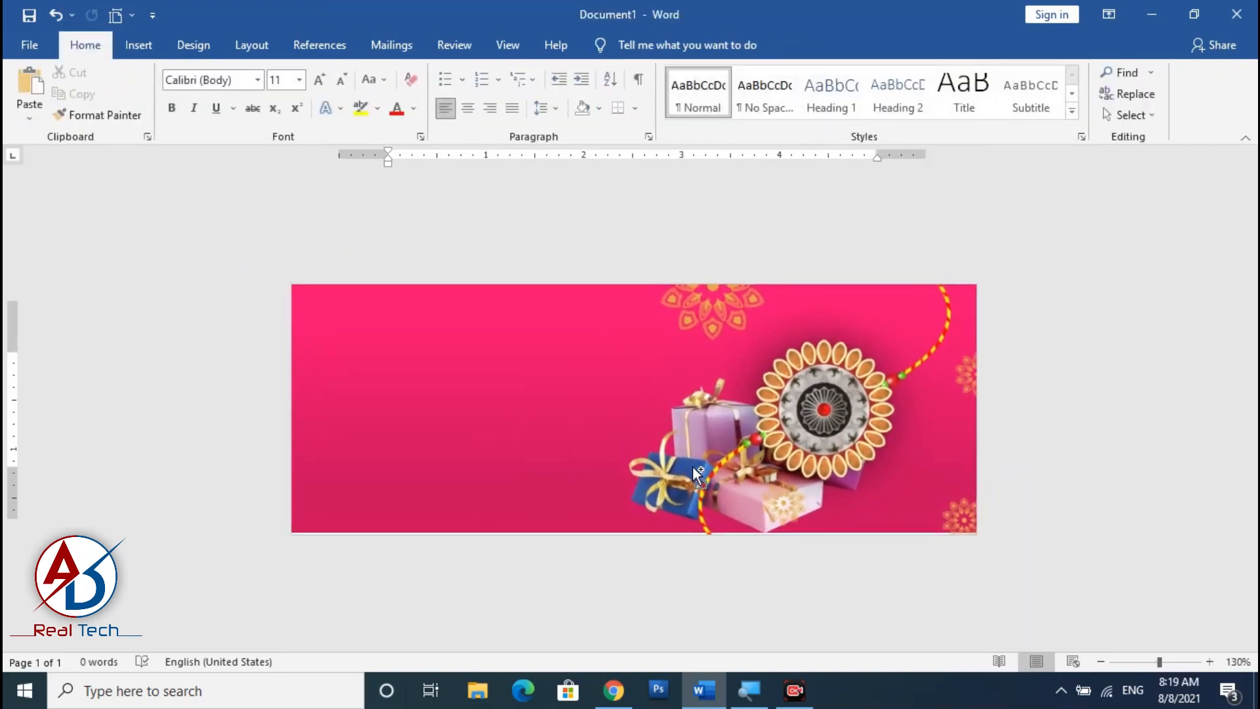
click(703, 316)
drag(735, 358, 293, 363)
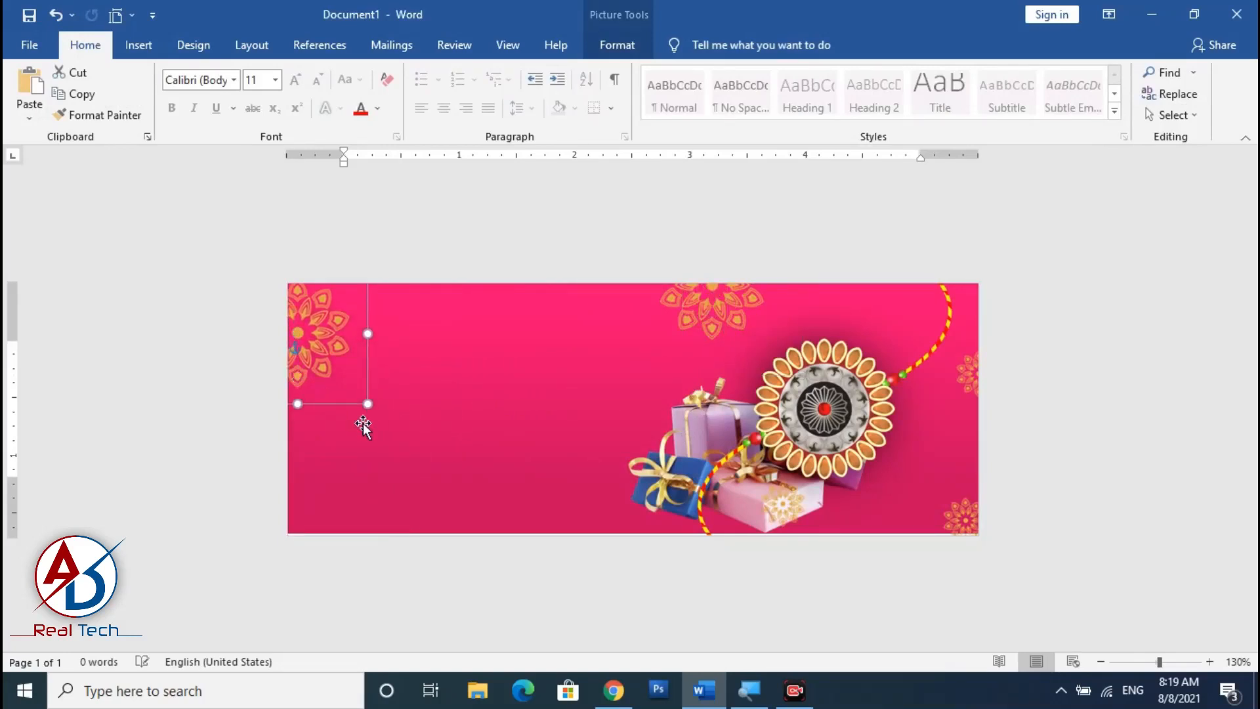
drag(366, 405, 533, 570)
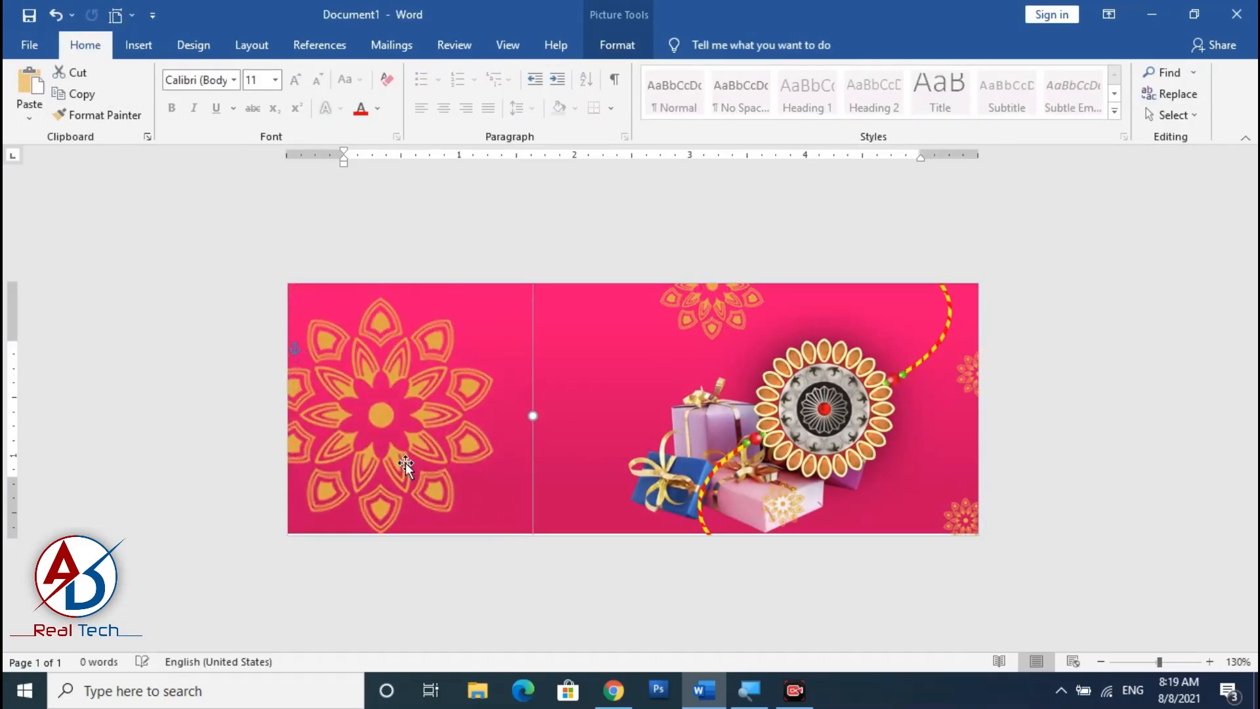
drag(402, 467, 308, 445)
click(1121, 500)
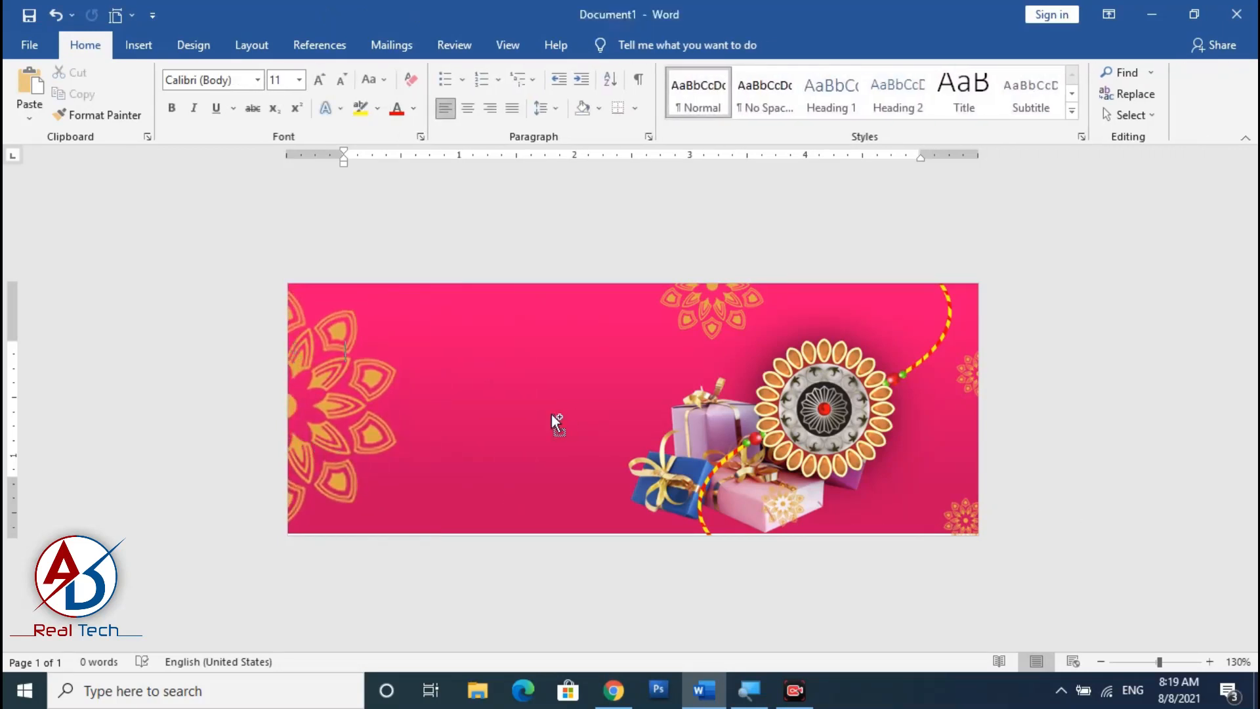
scroll(550, 417, down, 3)
scroll(550, 424, up, 4)
scroll(600, 445, up, 1)
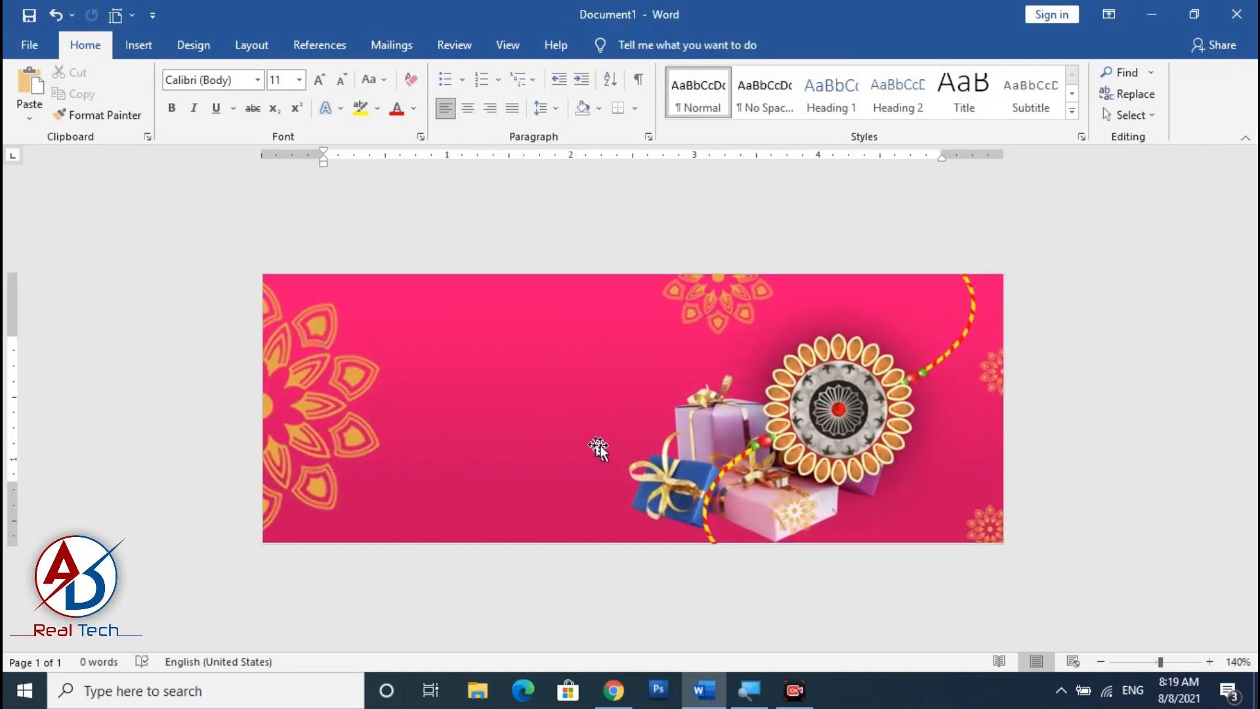
scroll(604, 446, down, 4)
scroll(604, 447, up, 2)
scroll(605, 446, up, 1)
scroll(498, 379, down, 5)
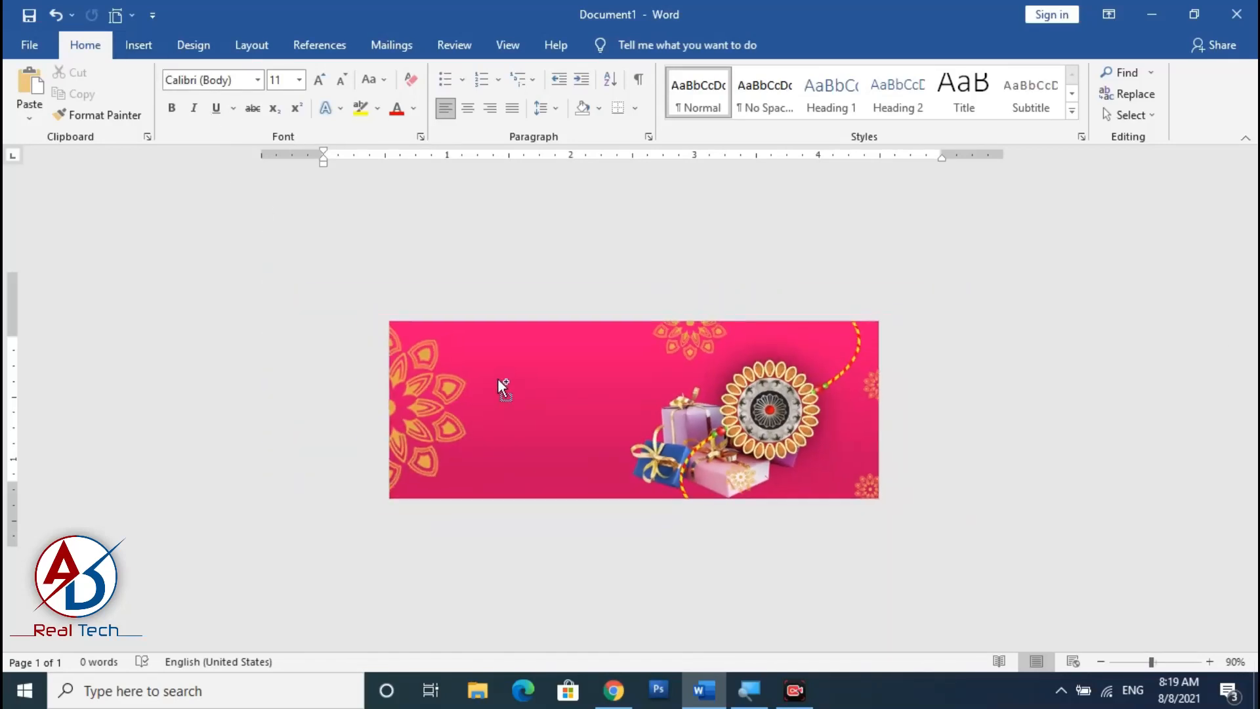
scroll(498, 379, up, 5)
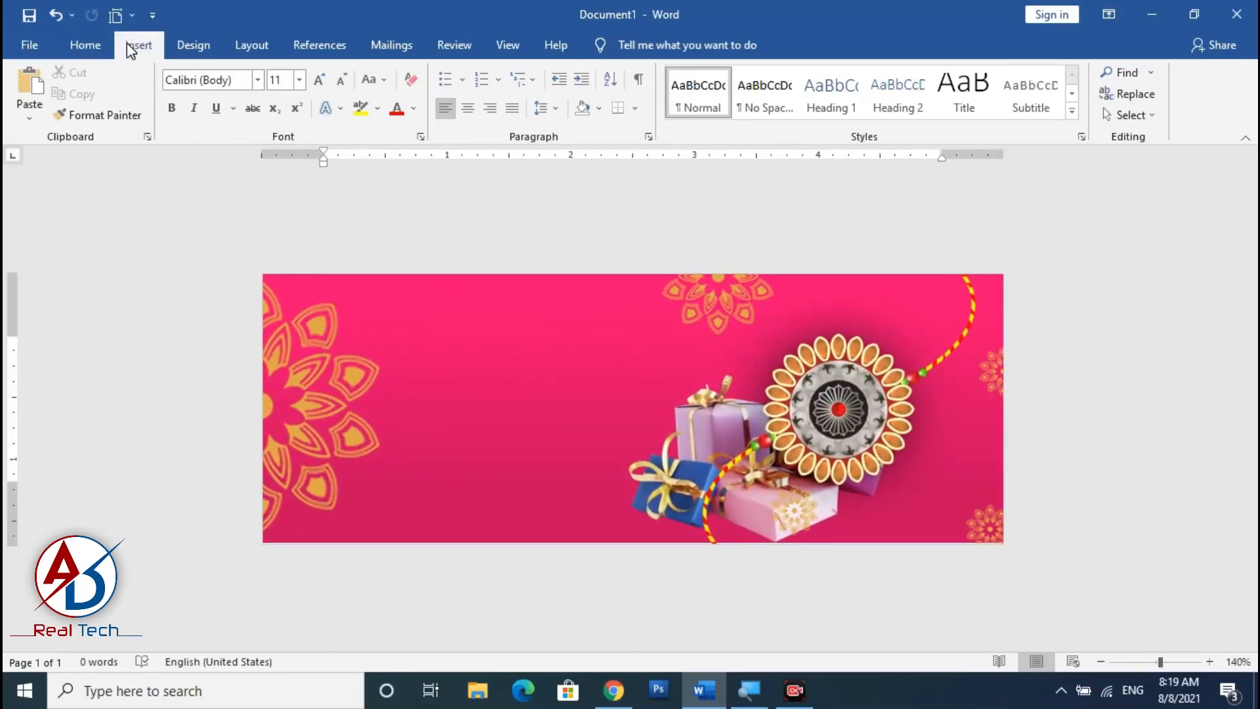
Insert a WordArt text box in the plain black style.
click(127, 43)
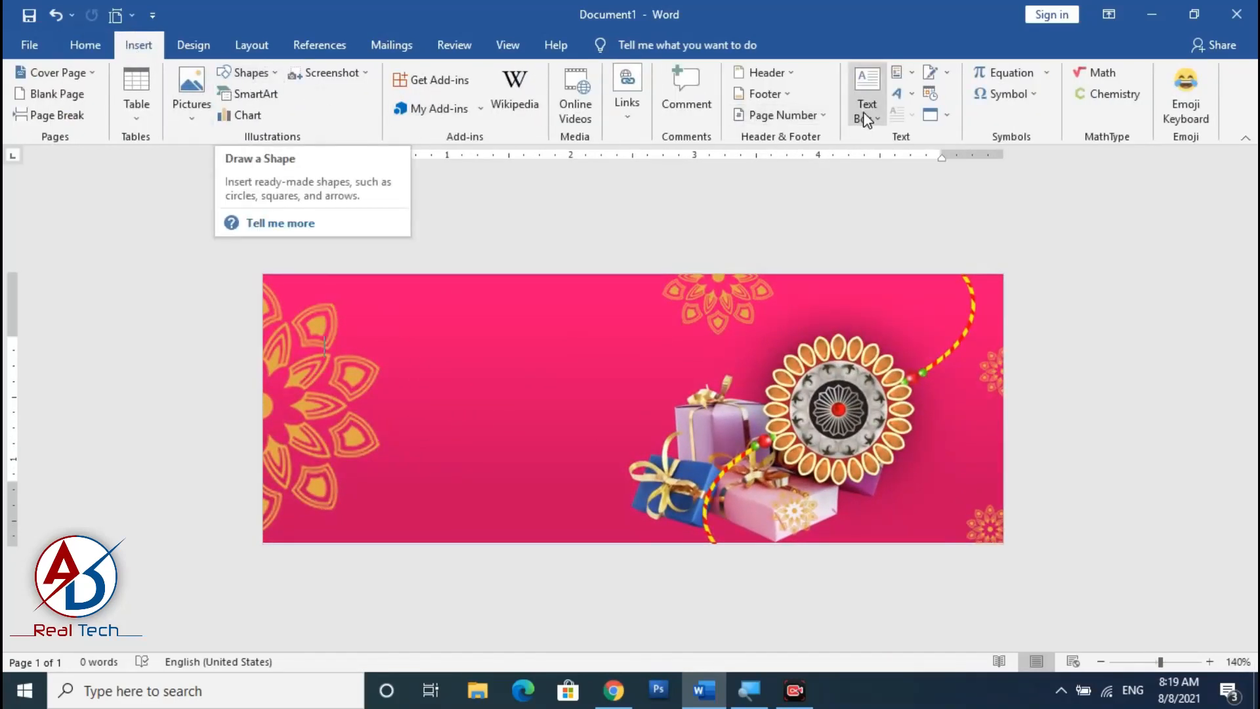
click(899, 94)
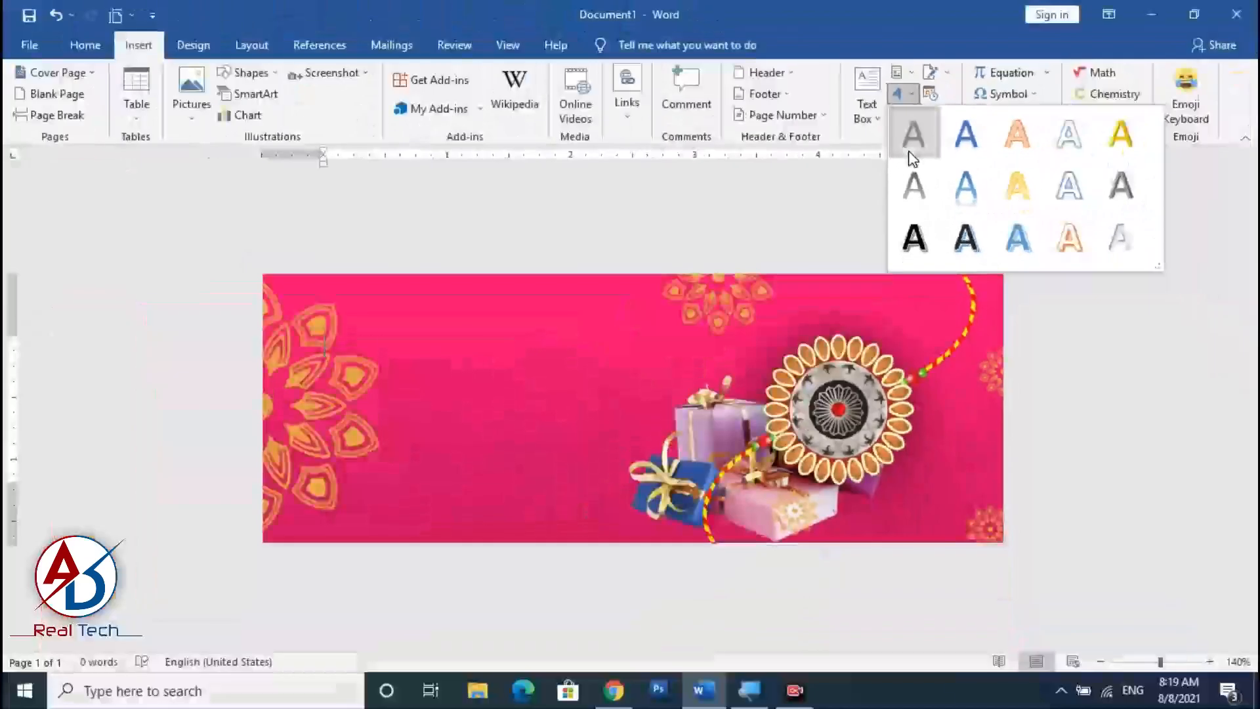
click(910, 153)
Clear the WordArt formatting, apply the No Spacing style and set its font to Camélia.
click(92, 46)
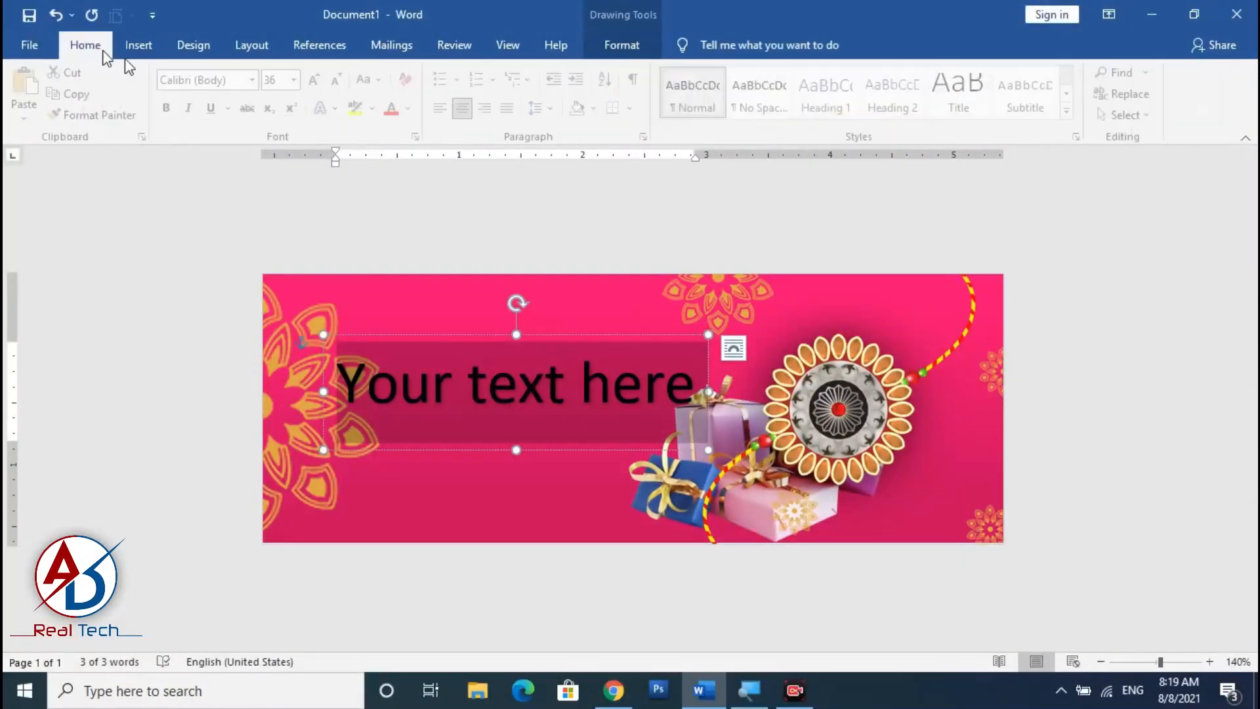
click(257, 79)
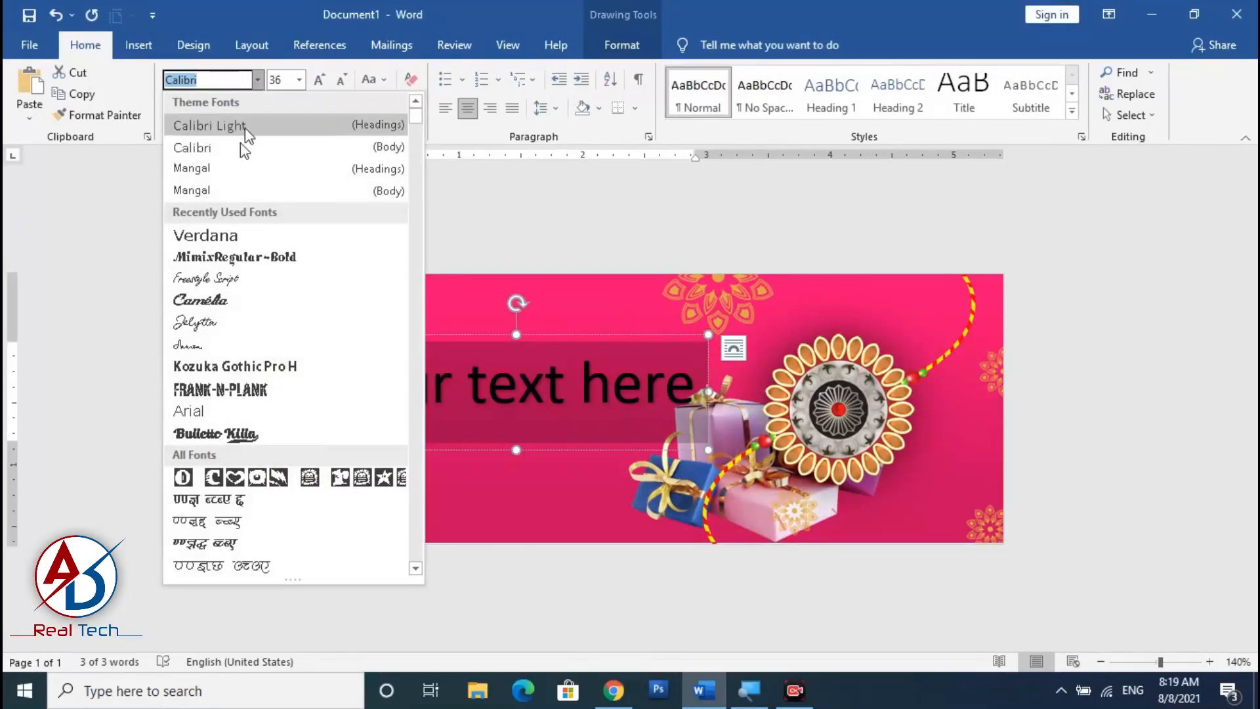
click(211, 303)
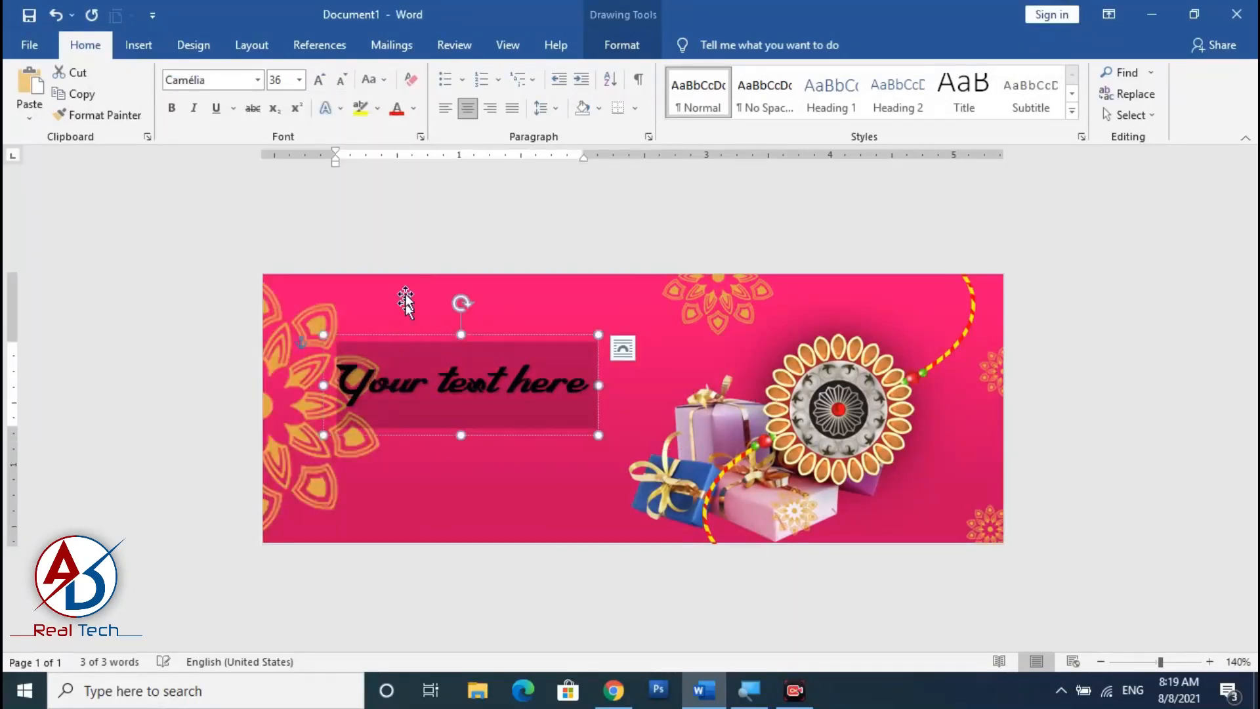
click(411, 80)
click(780, 116)
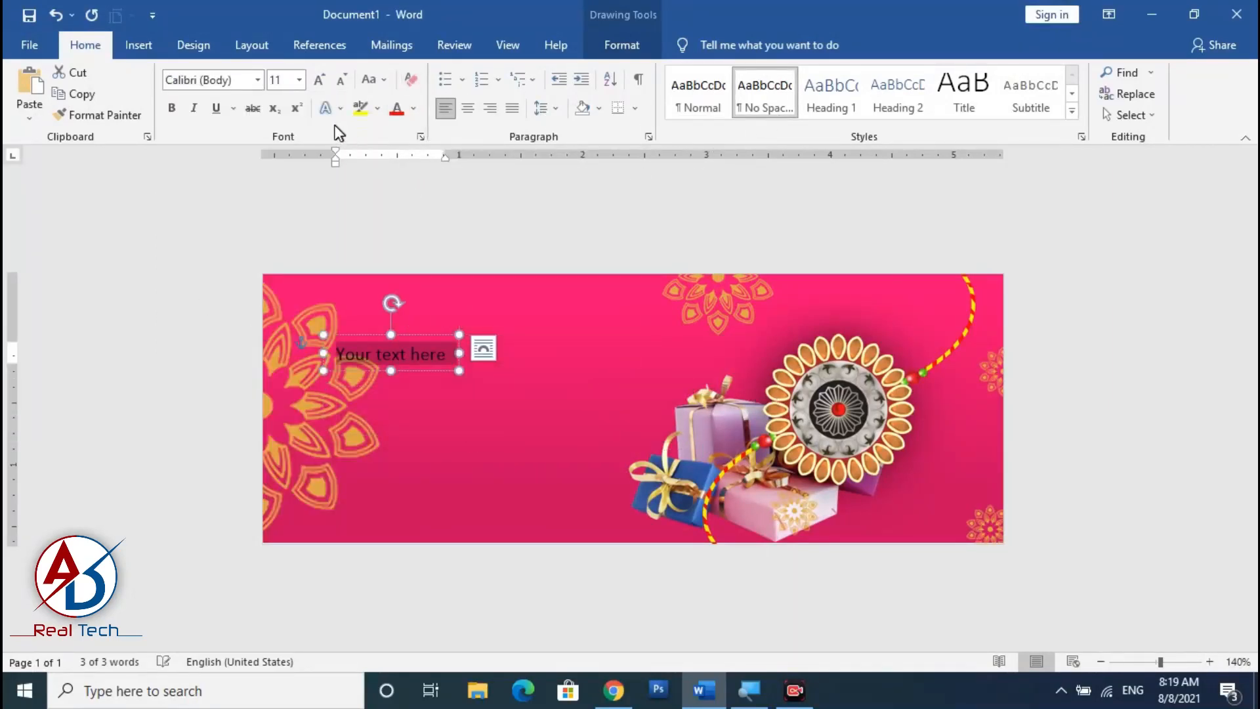
click(258, 81)
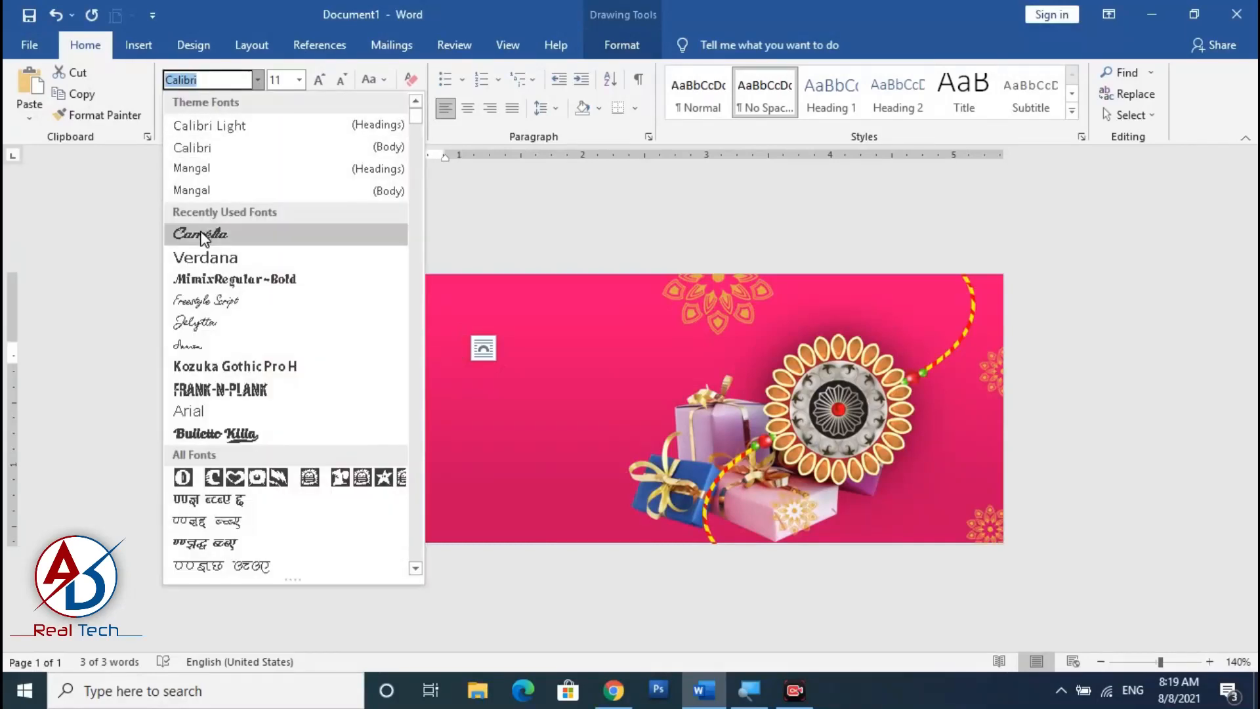
click(211, 233)
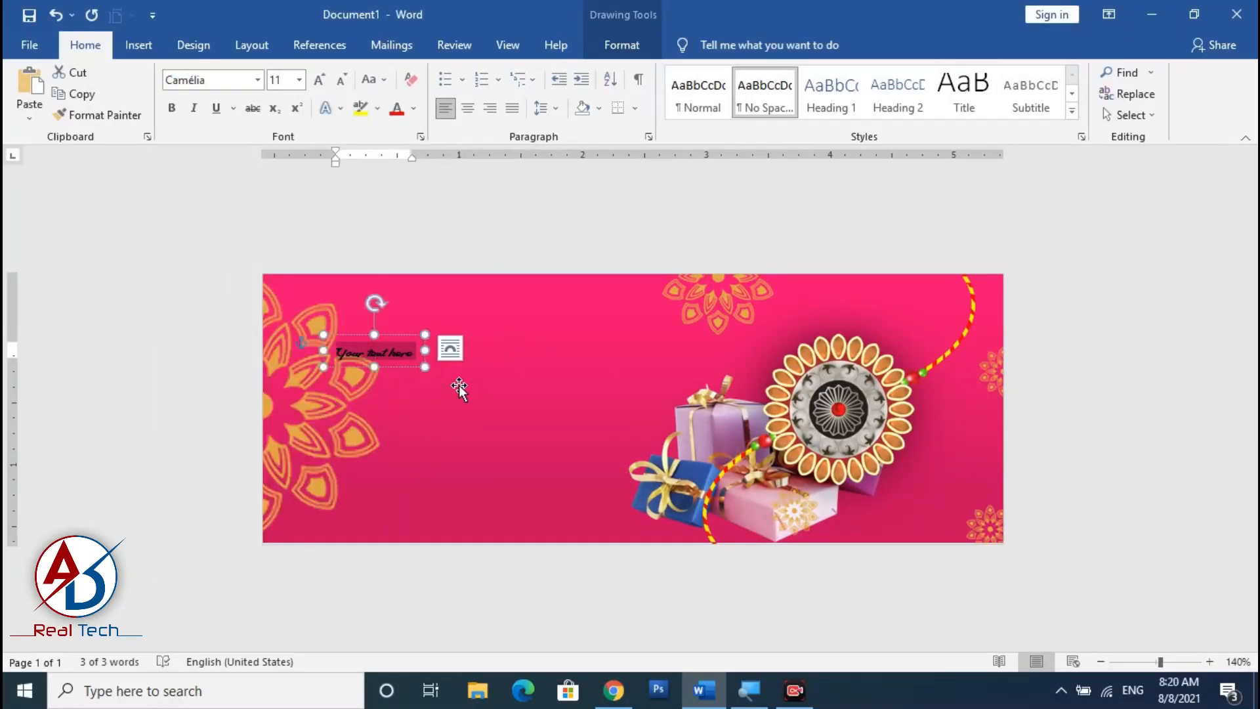
Replace the placeholder text with 'Happy' and enlarge it to 48 pt.
text(Happy)
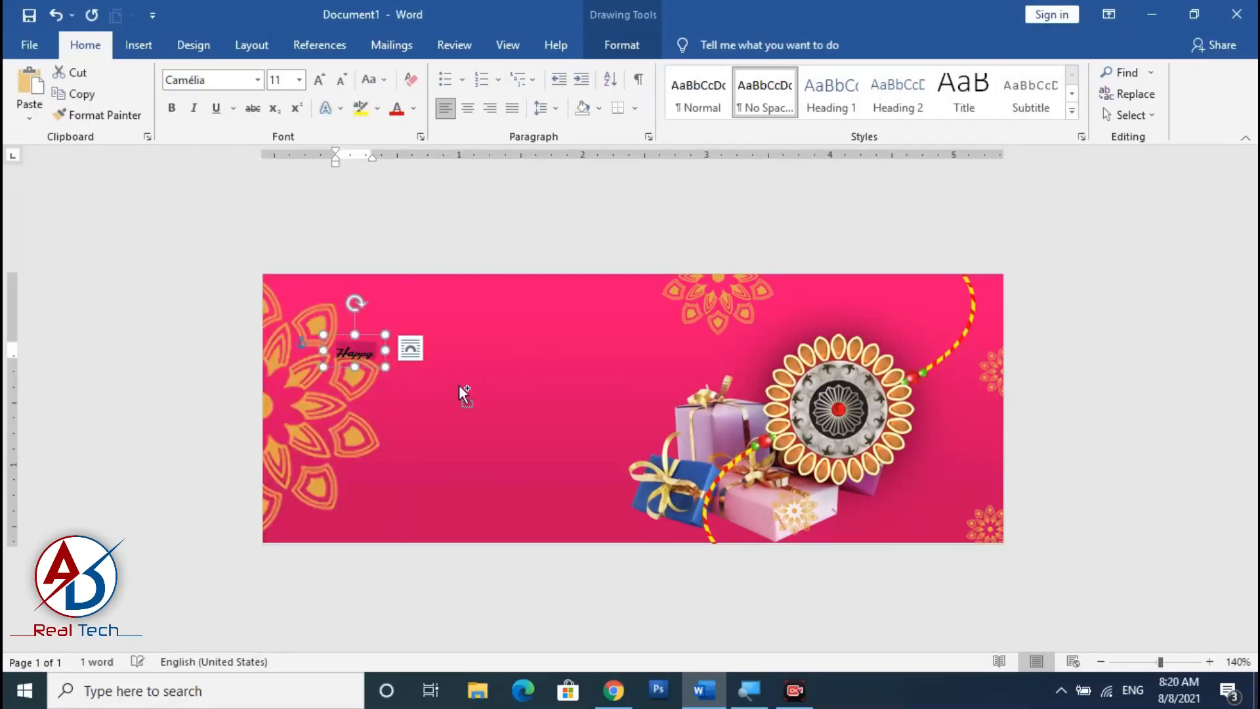
click(319, 79)
click(319, 80)
click(319, 80)
click(319, 79)
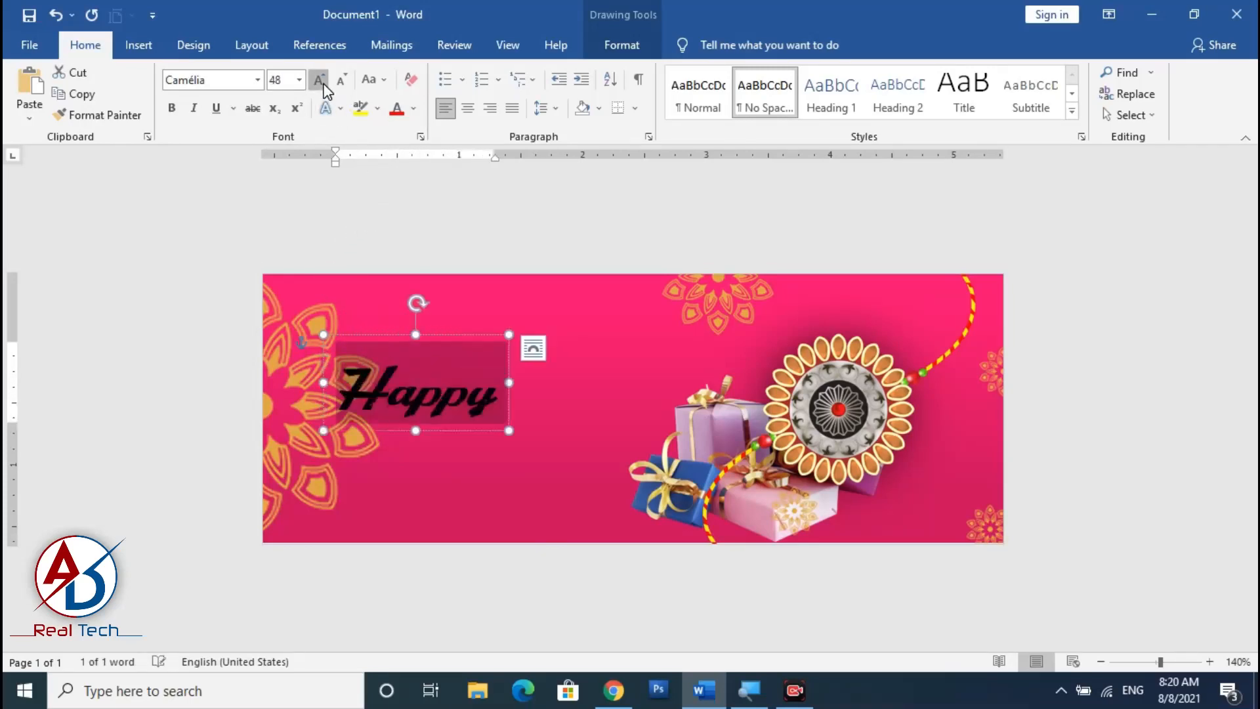
Move the 'Happy' text box near the banner's top edge and color its text white.
click(323, 85)
click(339, 87)
drag(456, 334, 546, 282)
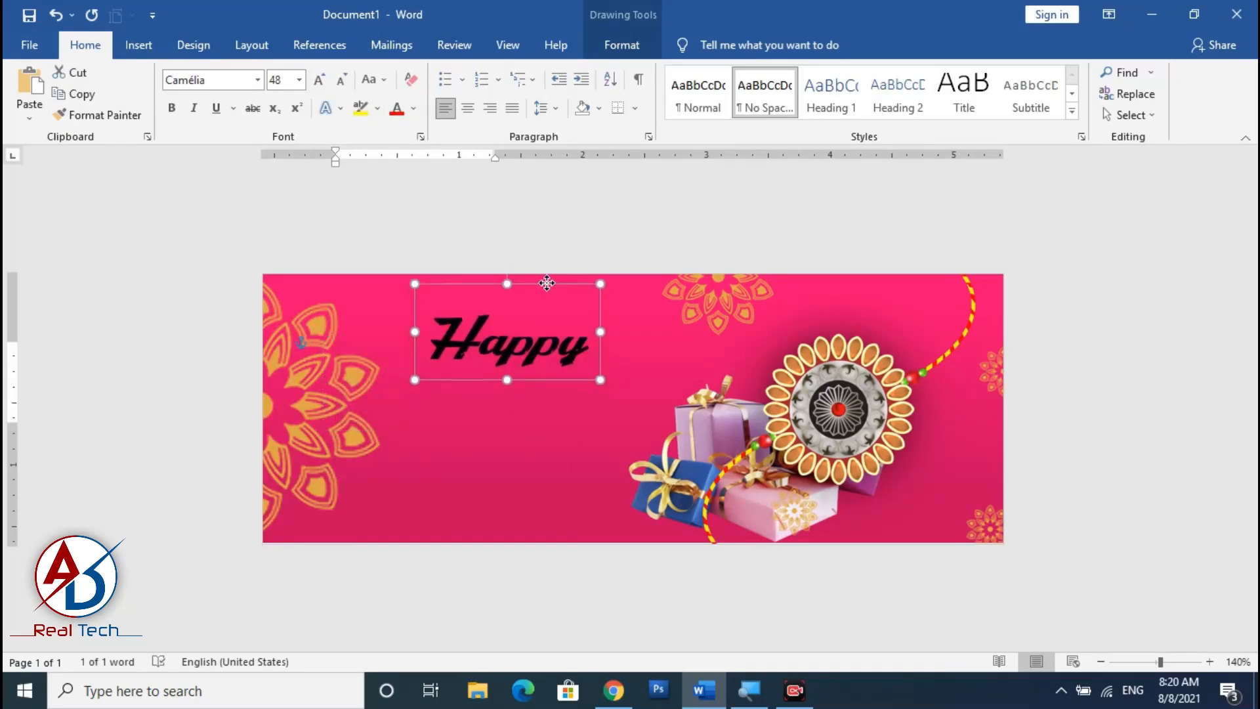
click(415, 108)
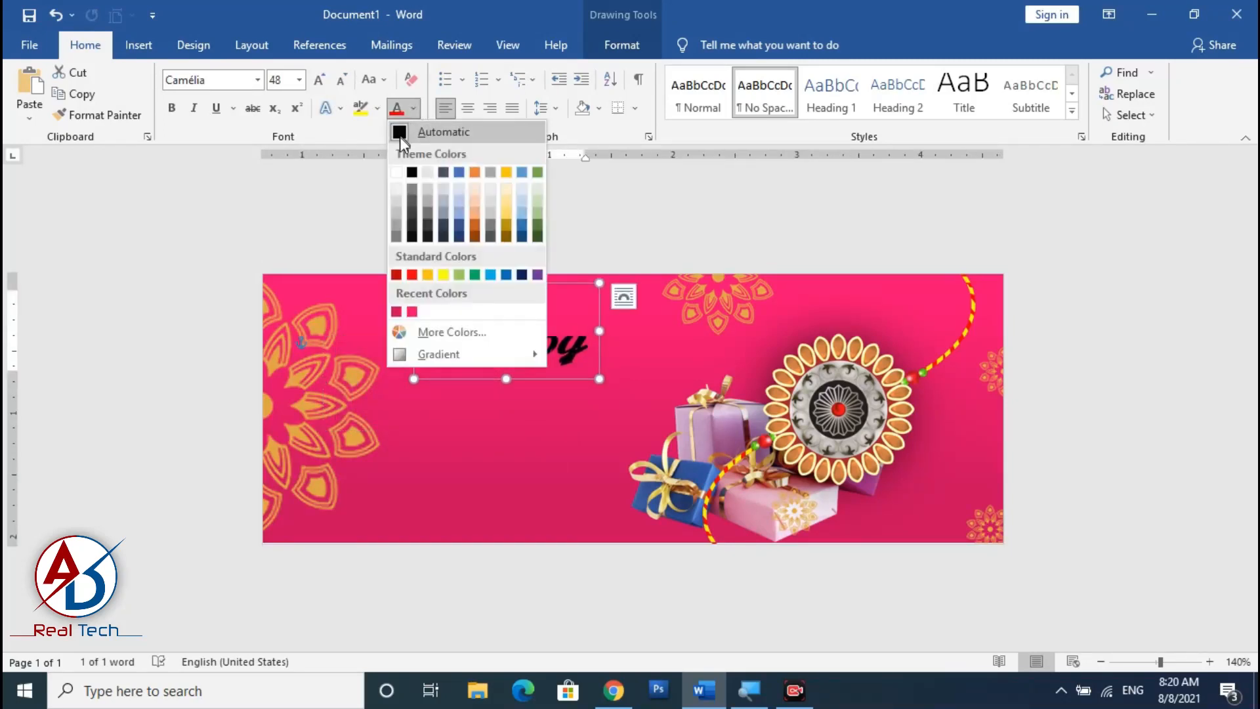
click(403, 172)
Duplicate the 'Happy' text box below it and change the copy's text to 'Raksha Bandhan'.
drag(538, 379, 530, 444)
key(ctrl+d)
double_click(509, 400)
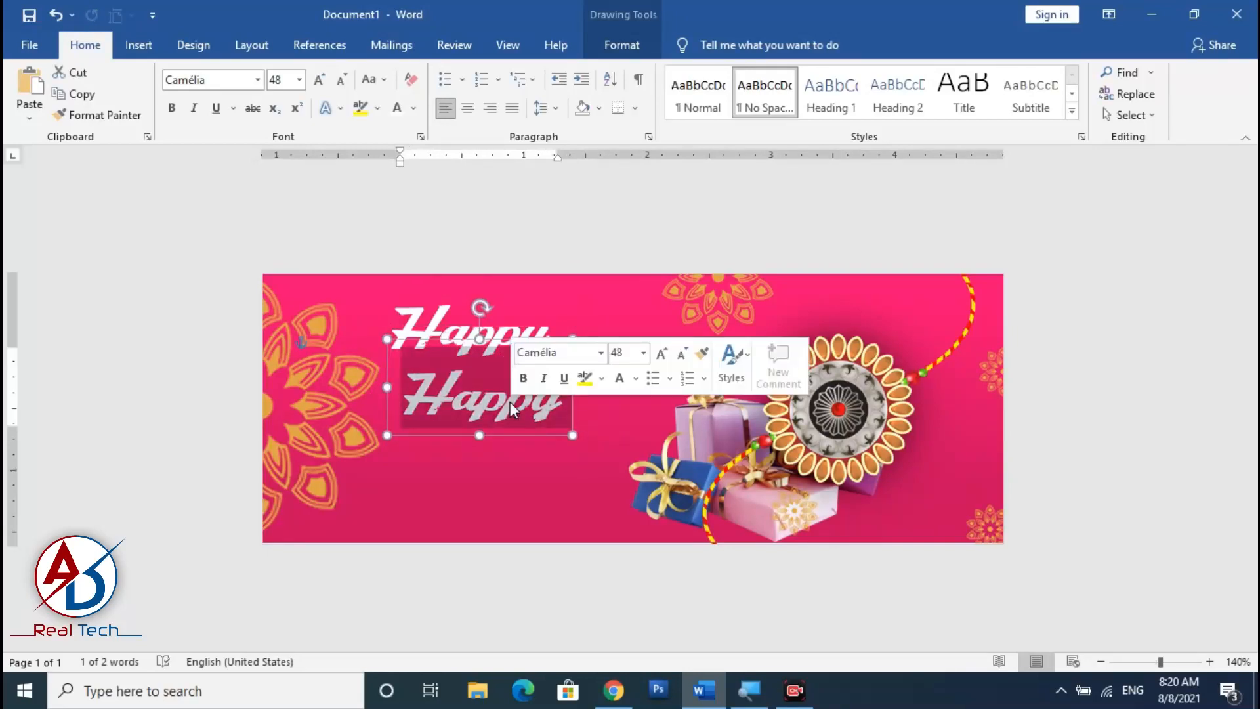
text(Ras)
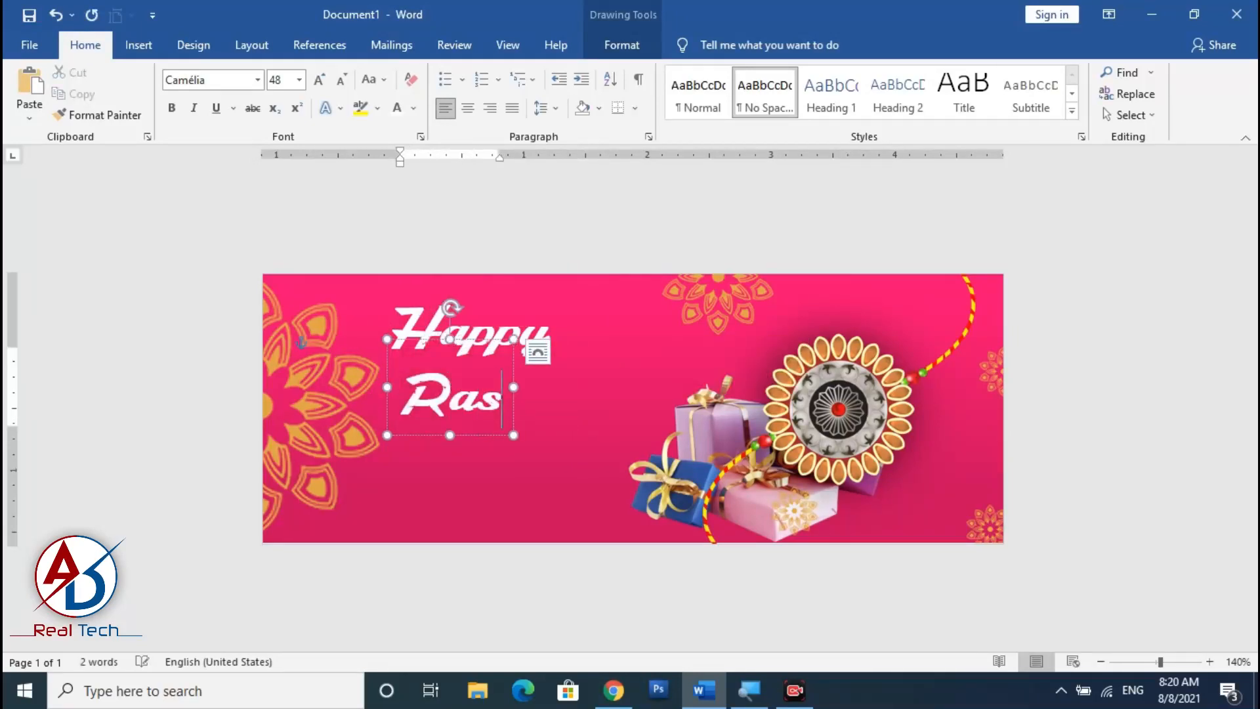
key(BackSpace)
text(ksha)
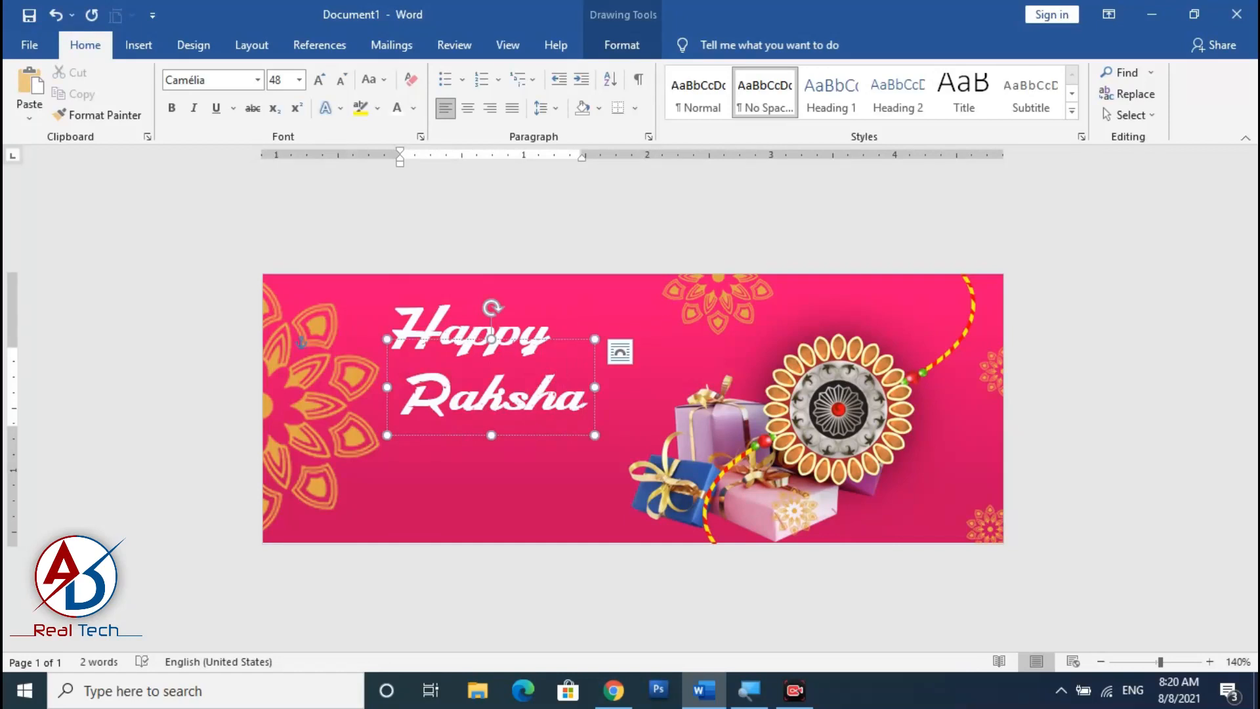
text( Ban)
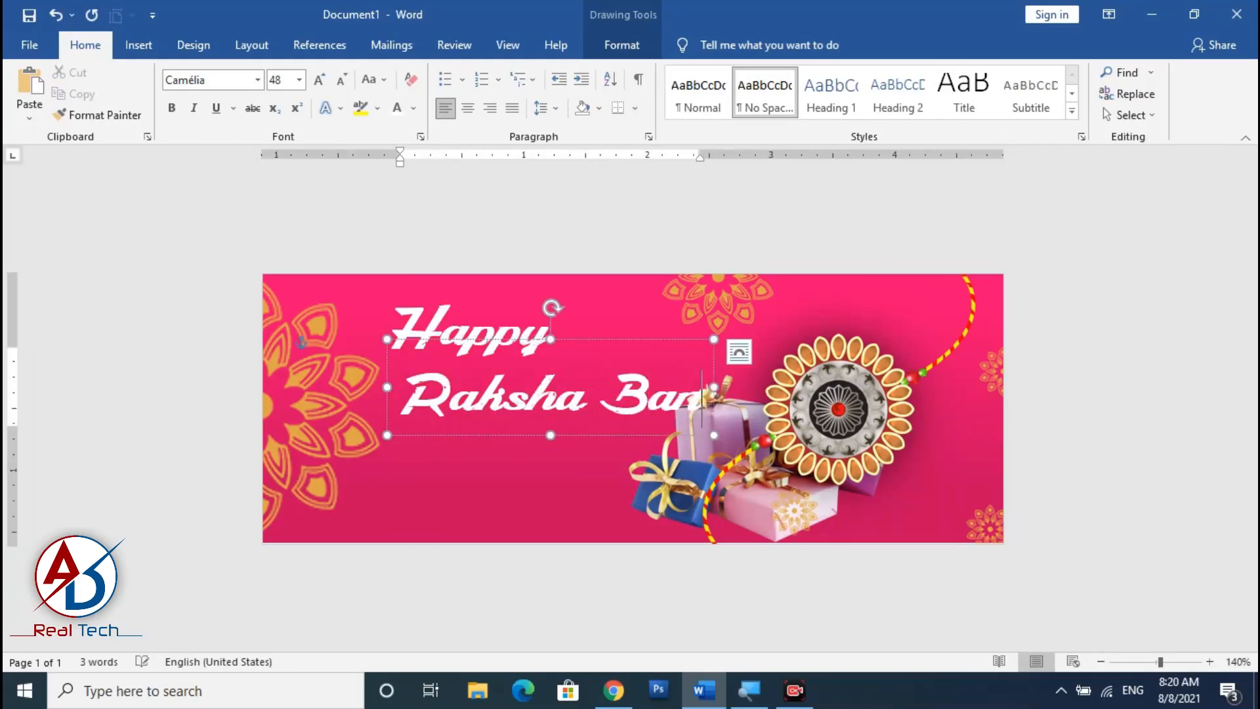
text(dhan)
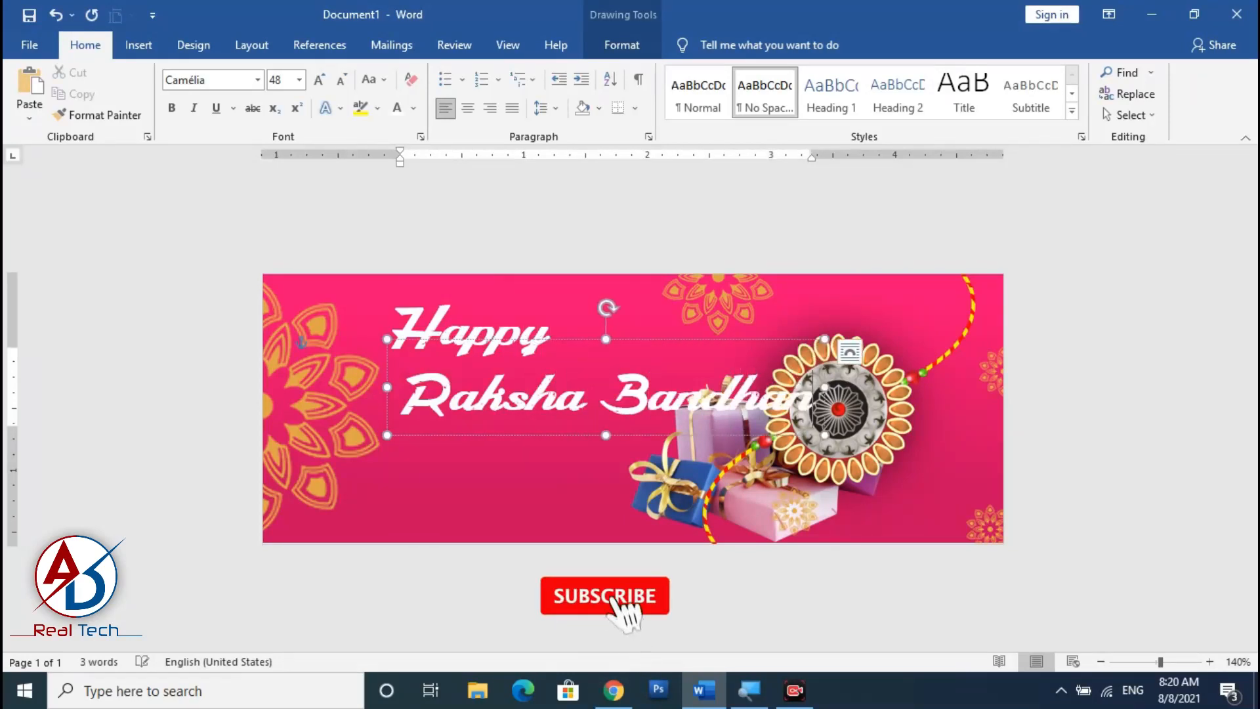
Reduce the 'Happy' text size and move its box above the 'Raksha Bandhan' text.
click(440, 314)
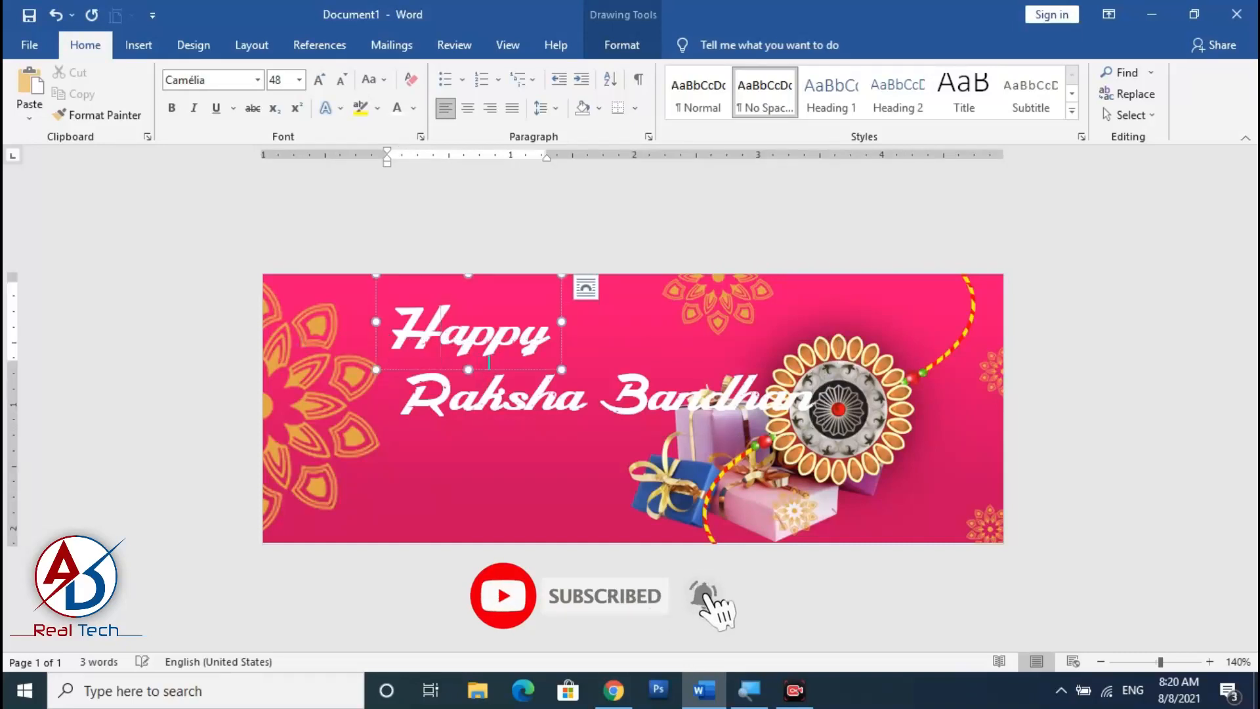
key(ctrl+a)
click(342, 79)
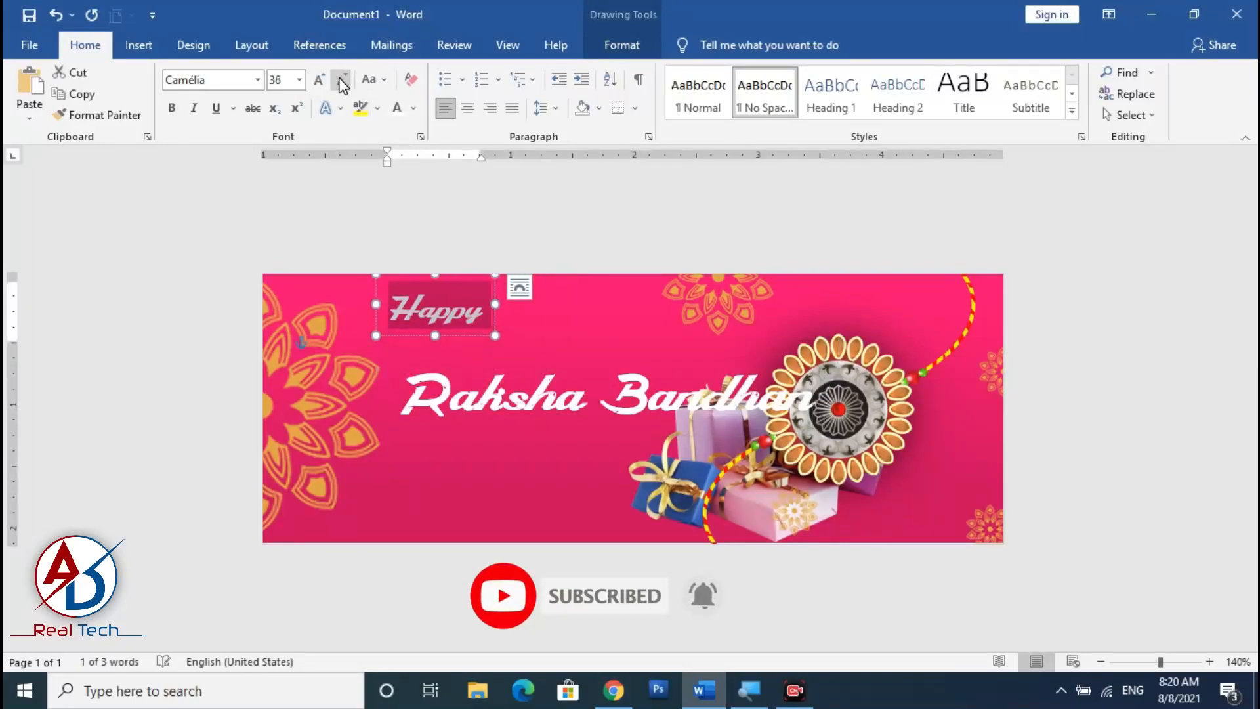
drag(424, 341, 511, 333)
click(534, 387)
key(ctrl+z)
Move the 'Raksha Bandhan' box toward the banner's upper left and reduce its text to 36 pt.
click(528, 402)
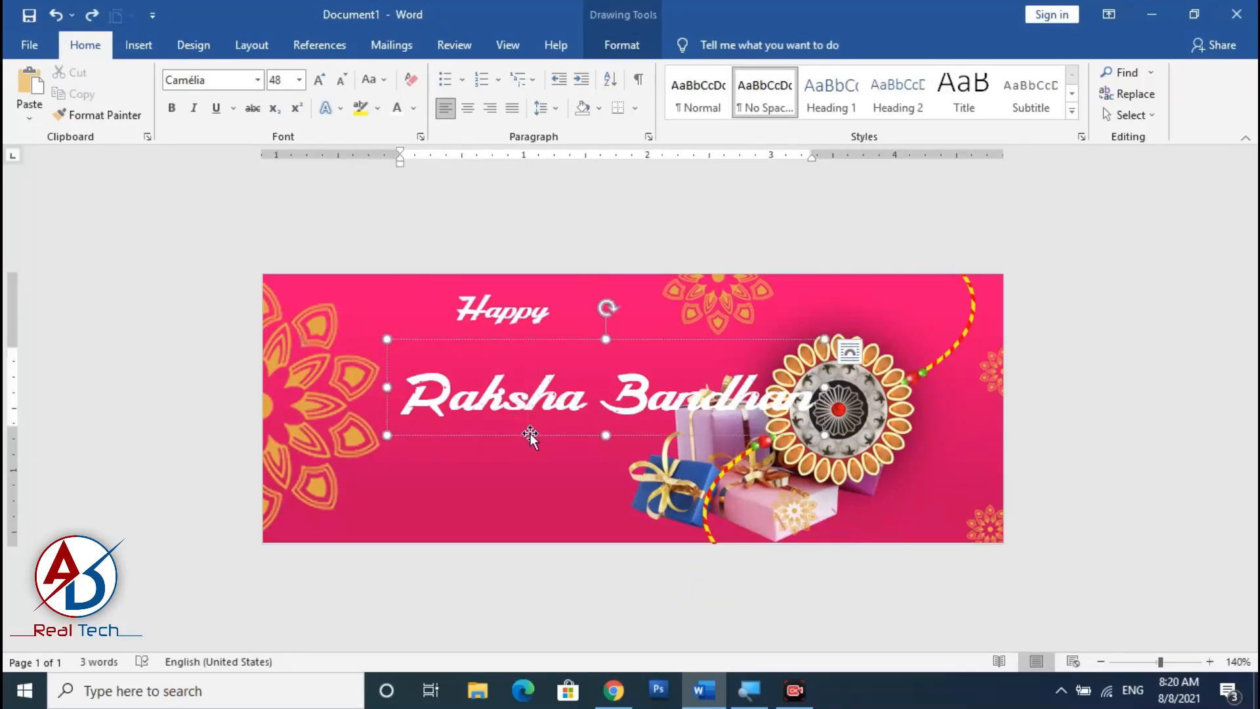
drag(530, 436, 431, 387)
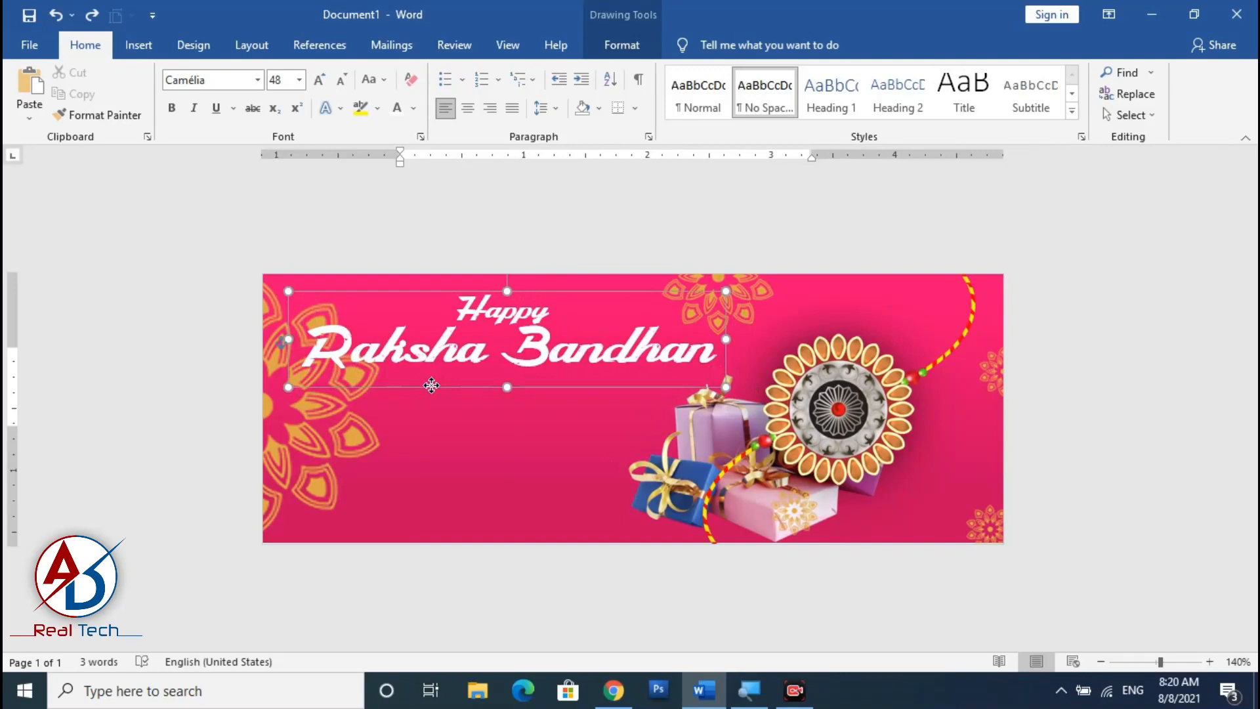
click(347, 80)
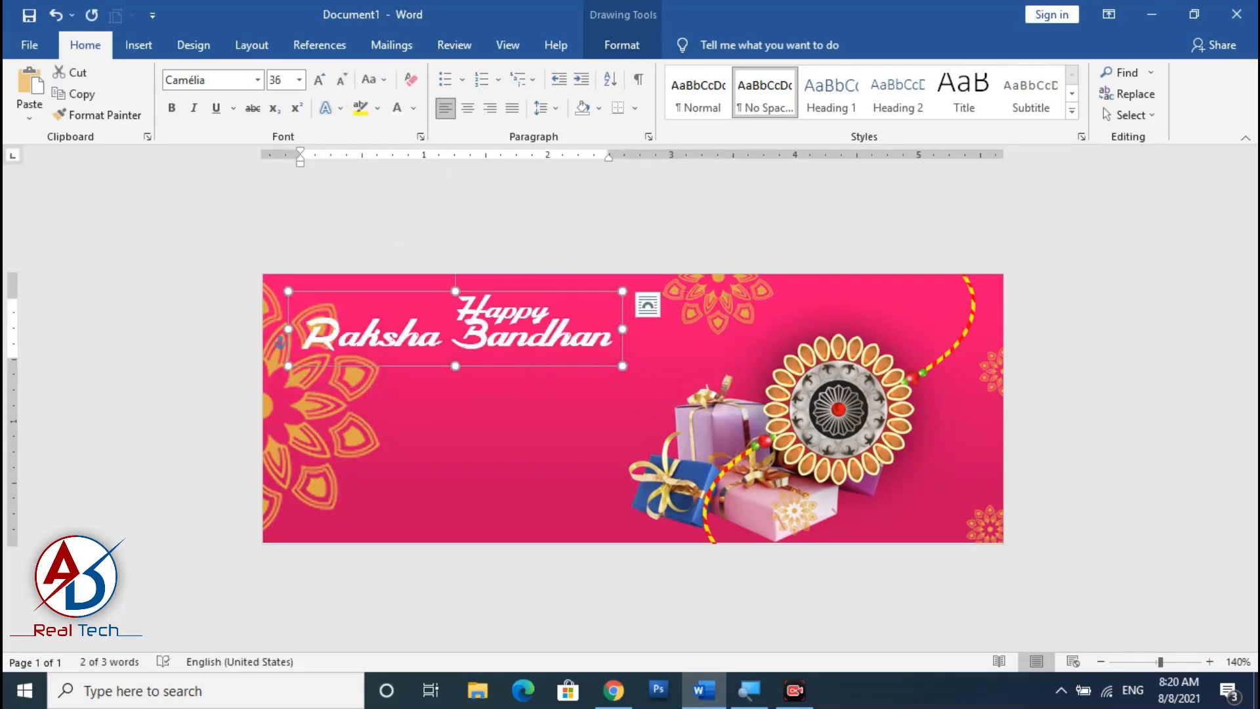
drag(536, 366, 647, 383)
Nudge the 'Happy' box into place and set its text to 36 pt.
click(501, 317)
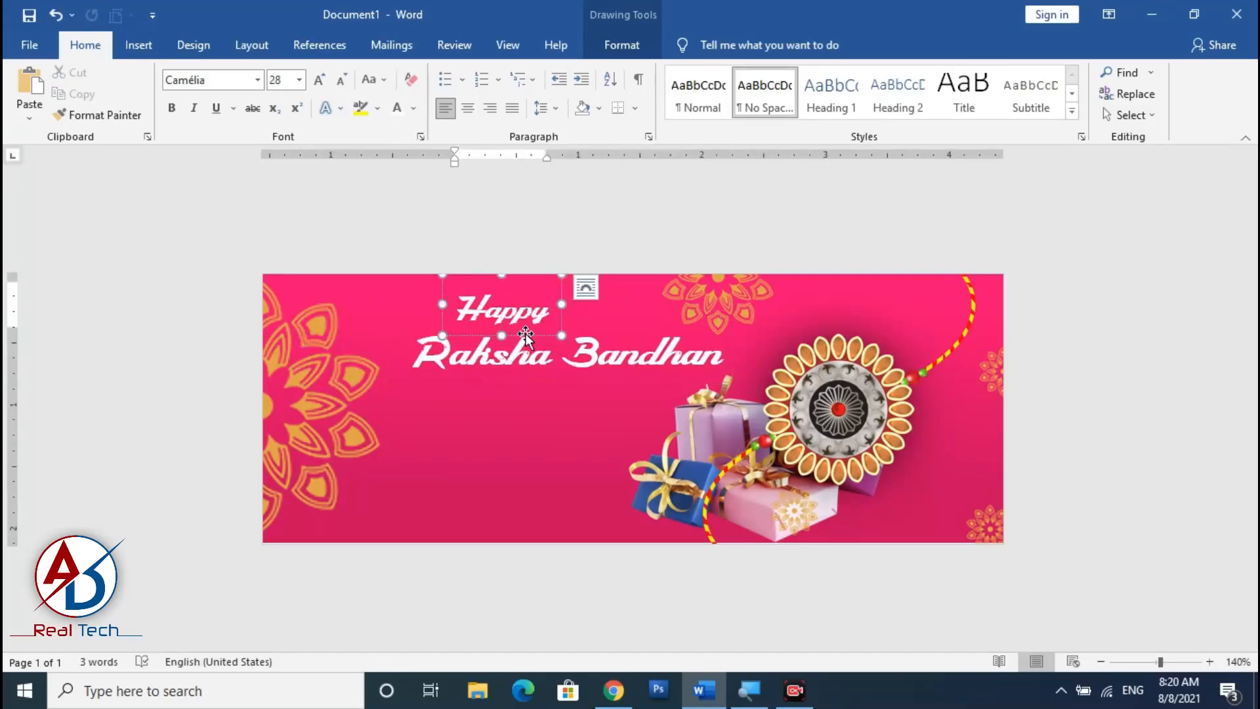
mouse_move(525, 335)
mouse_down()
mouse_move(496, 336)
mouse_move(526, 338)
mouse_up()
click(320, 80)
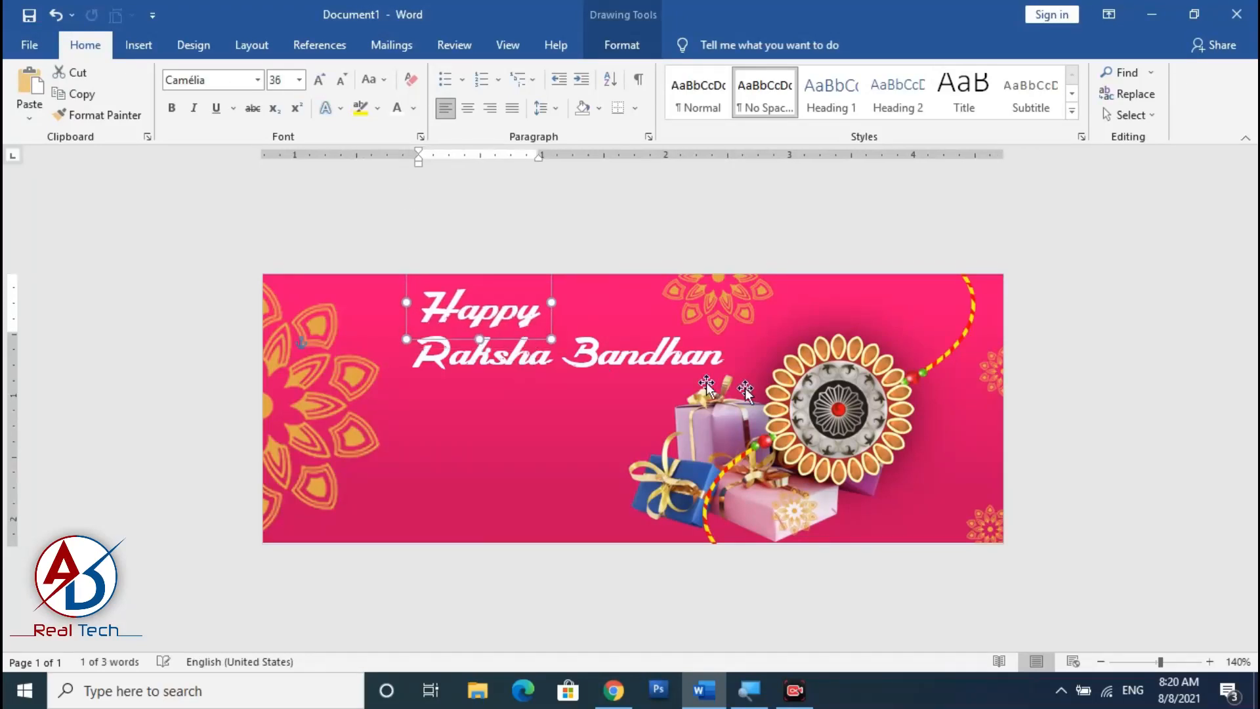
Duplicate the 'Happy' text box below the title and change the copy's text to 2021.
click(408, 245)
scroll(561, 404, down, 4)
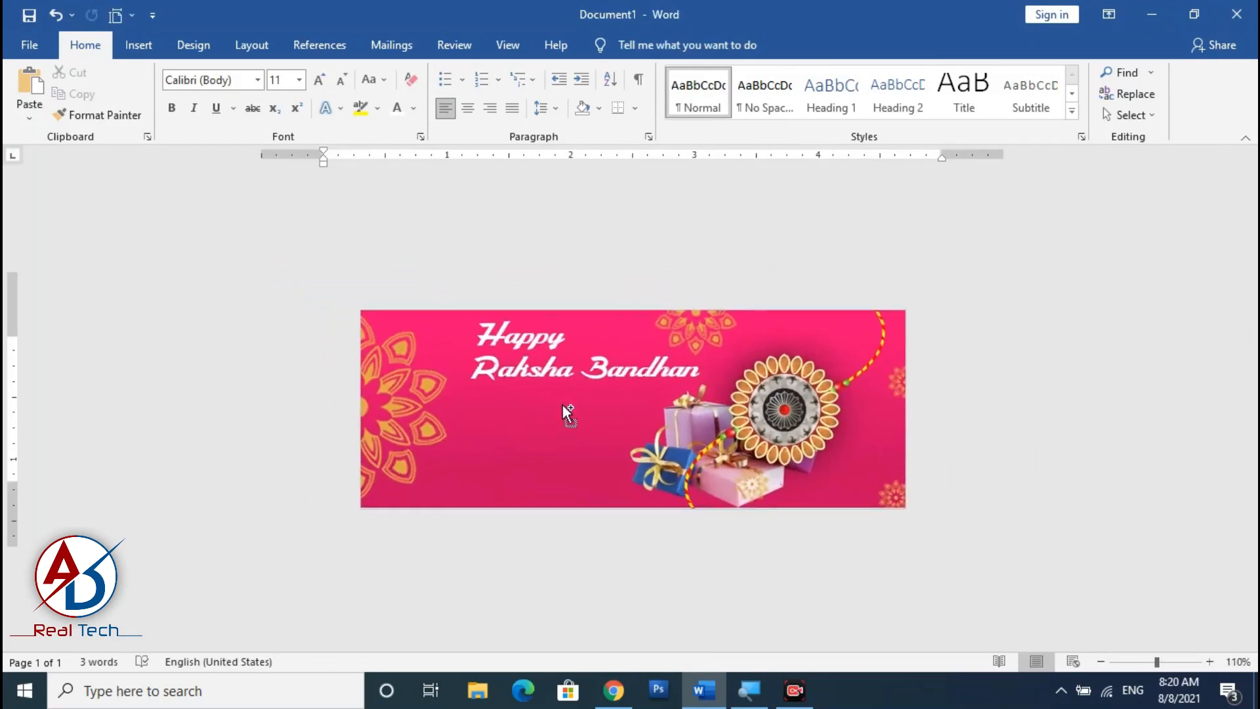
scroll(562, 405, up, 1)
click(554, 369)
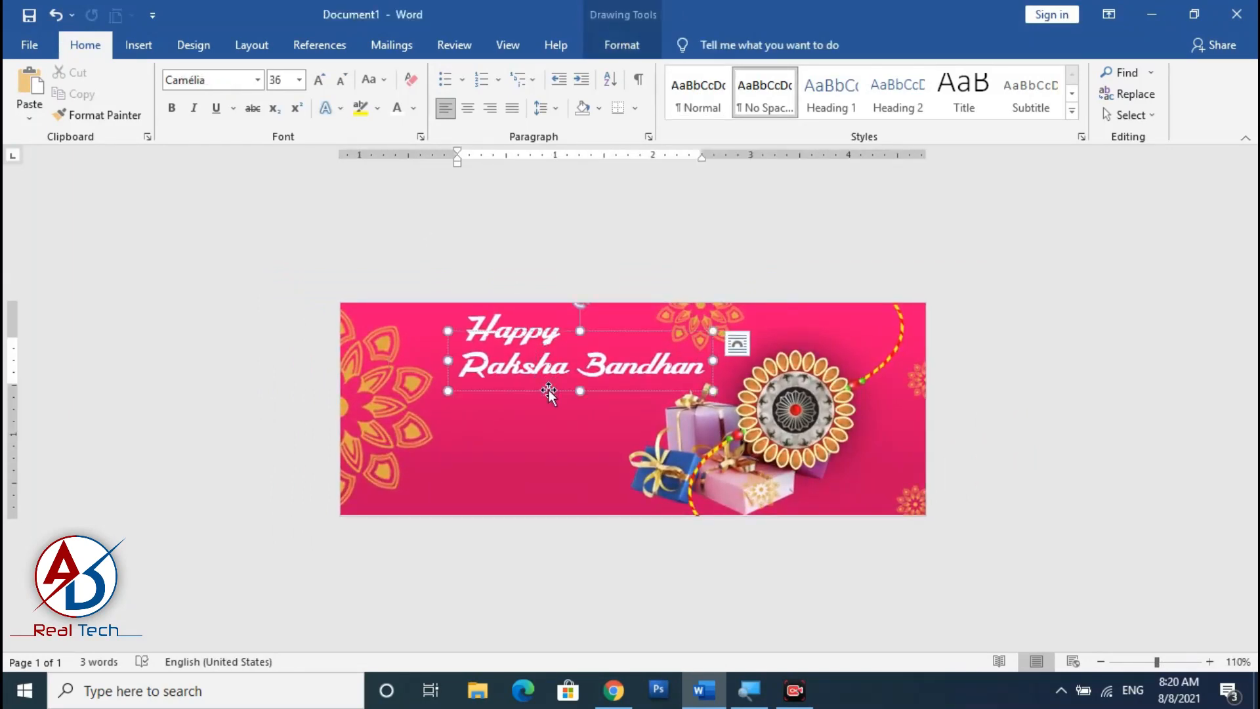
click(513, 332)
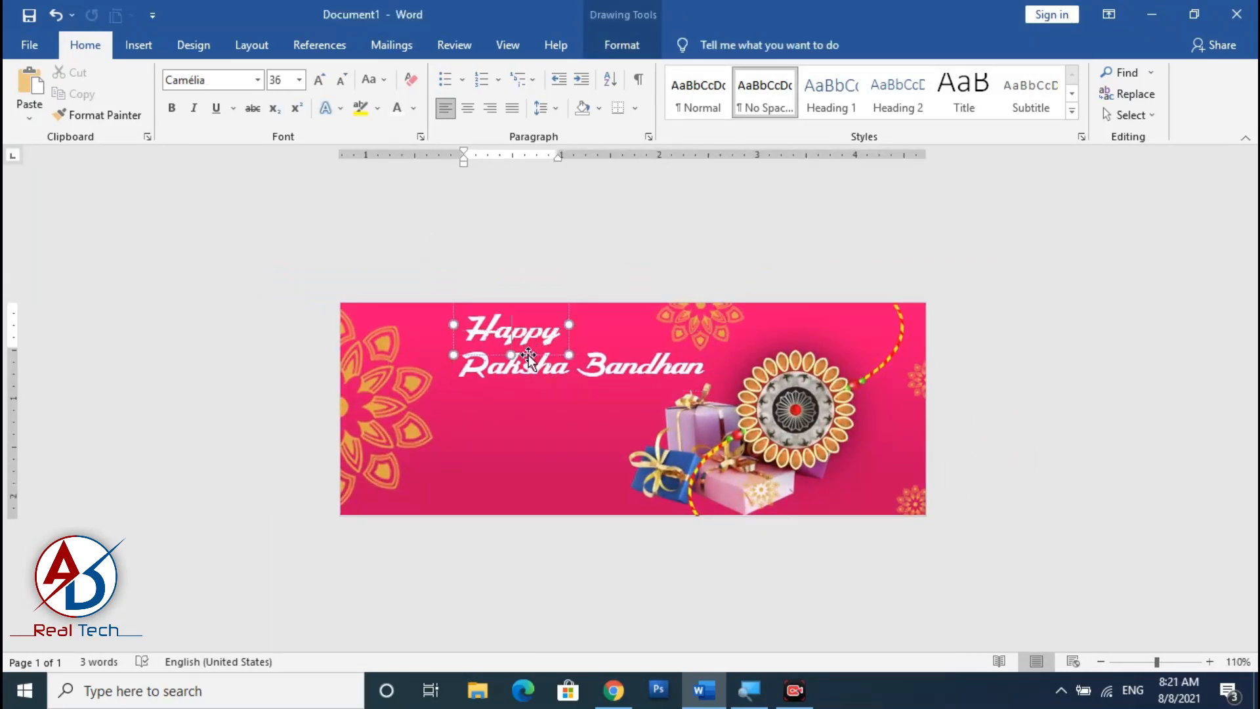
mouse_move(546, 355)
mouse_down()
mouse_move(563, 370)
mouse_move(558, 469)
mouse_up()
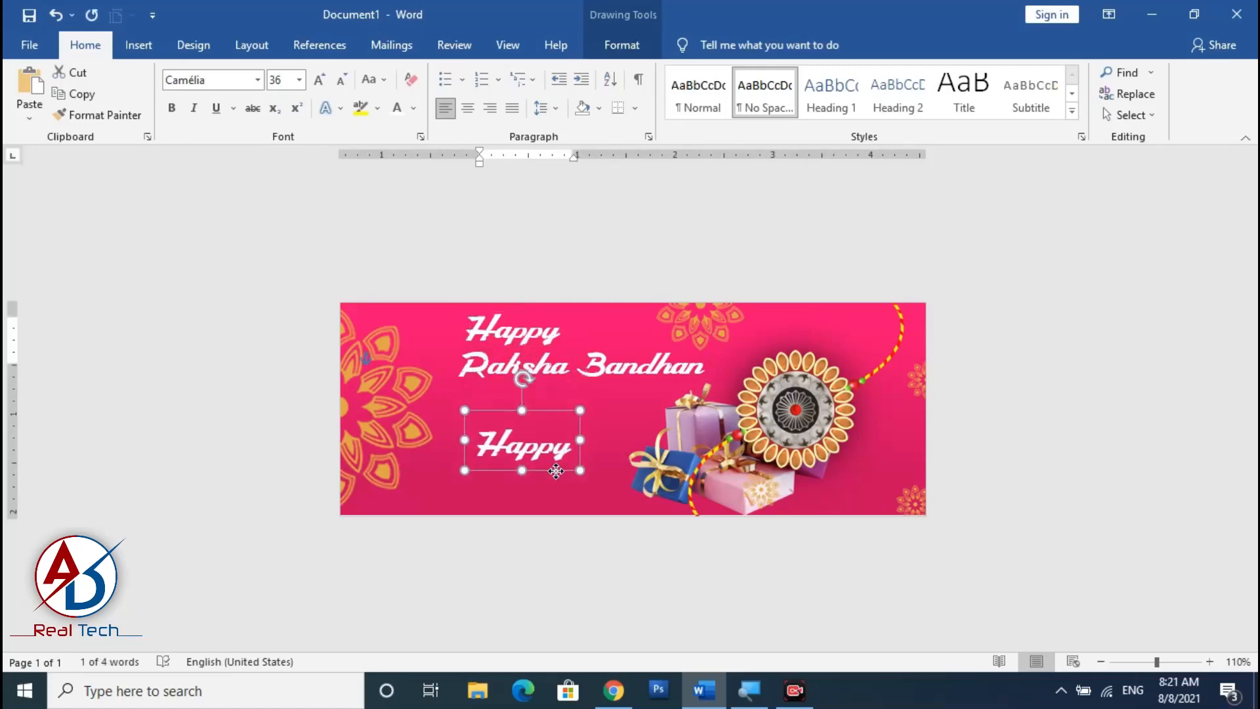
text(201)
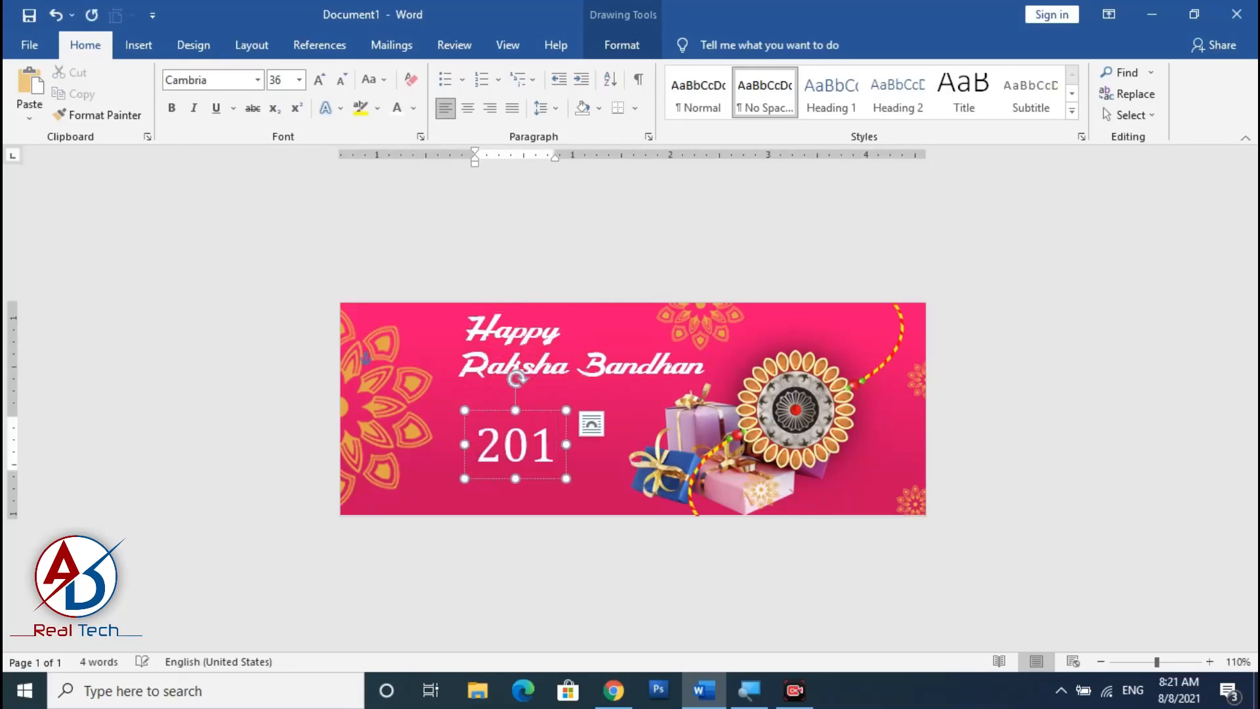
key(BackSpace)
text(21)
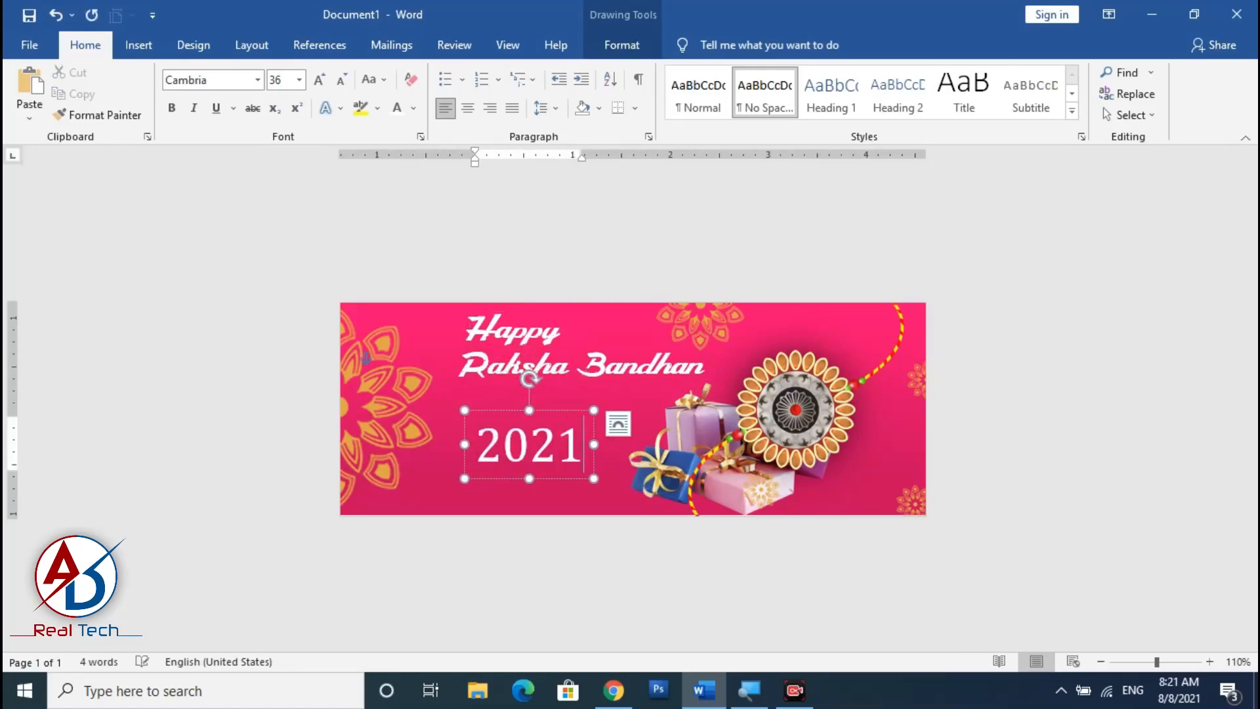
Set the font of the 2021 text to MimixRegular-Bold.
key(ctrl+a)
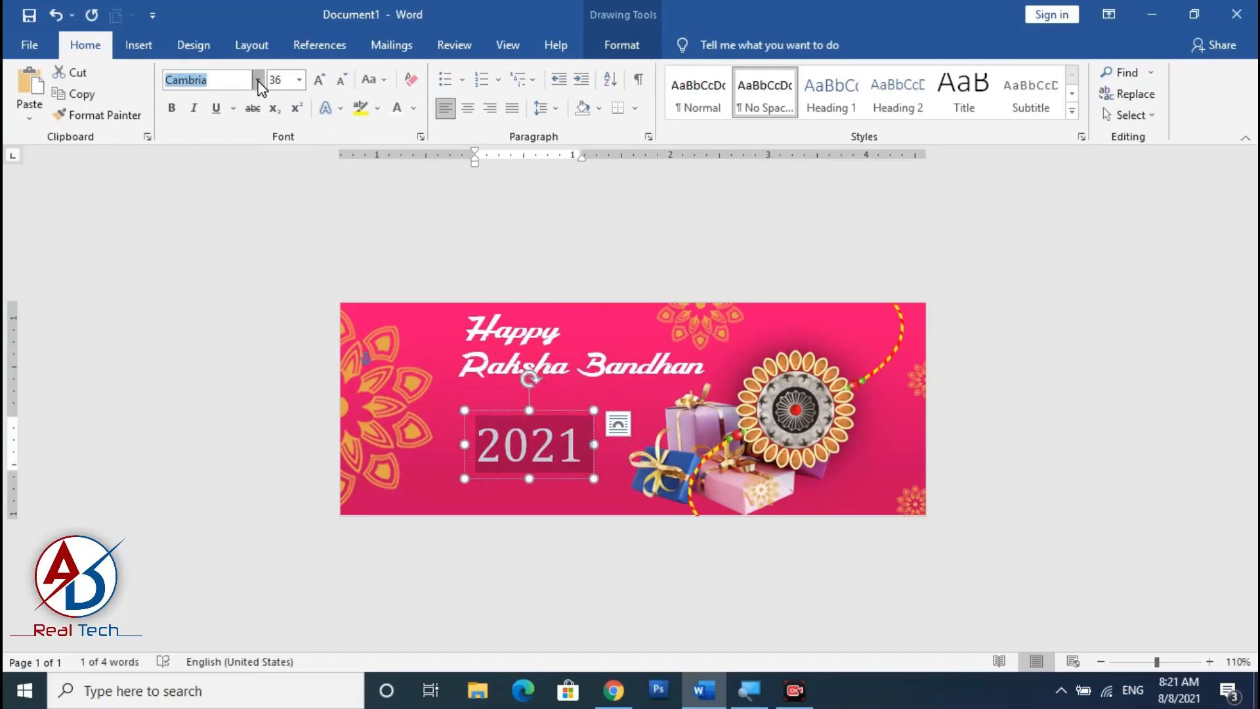
click(260, 84)
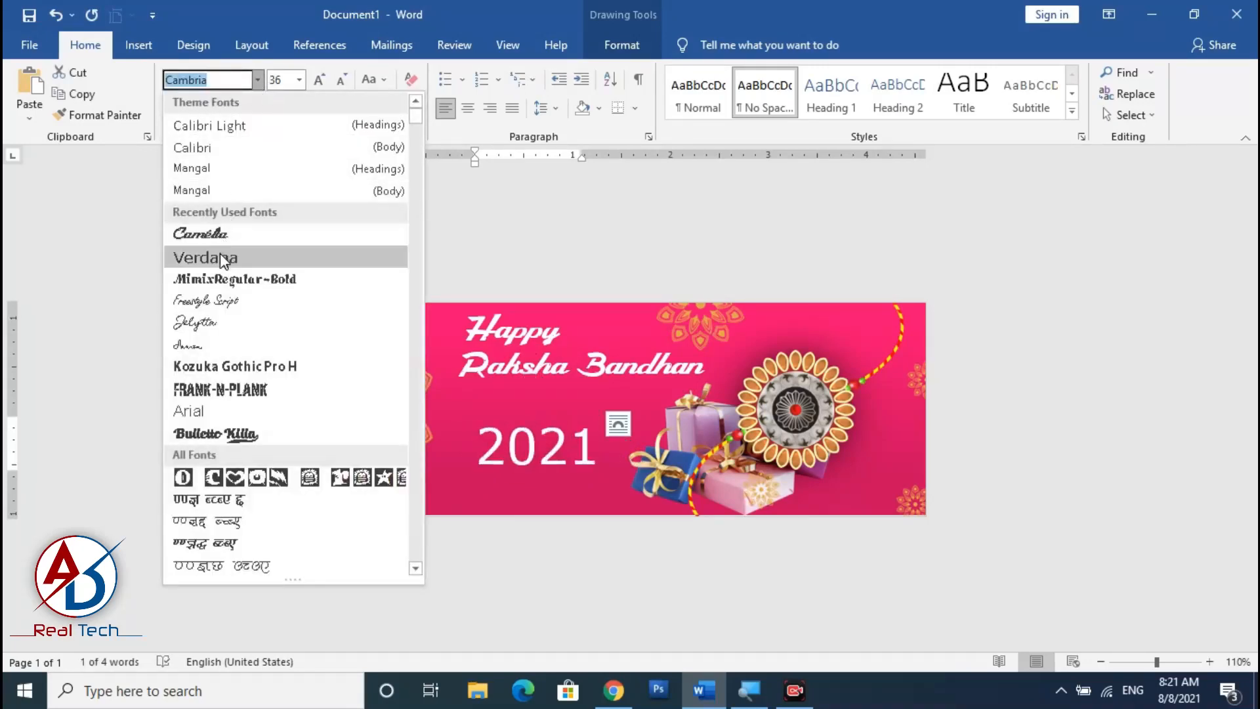
click(222, 281)
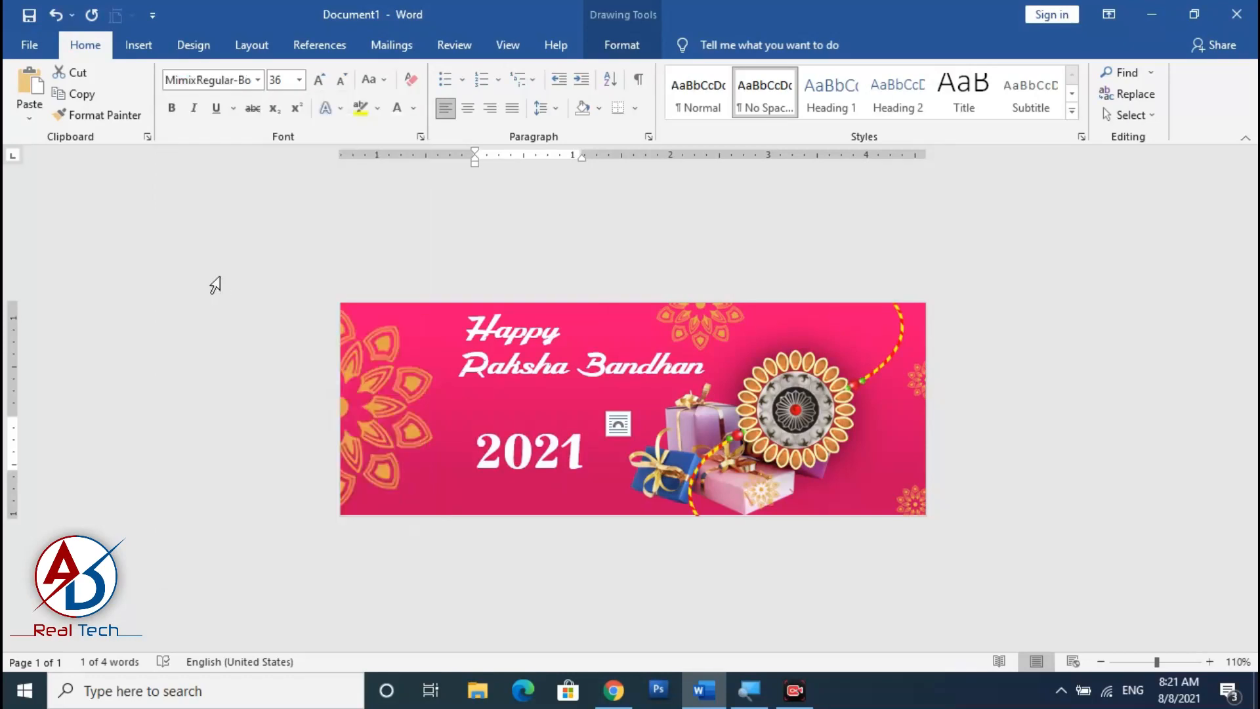
Move the 2021 box up under 'Raksha Bandhan' and give its text a glow effect.
mouse_move(551, 413)
mouse_down()
mouse_move(523, 382)
mouse_move(533, 373)
mouse_up()
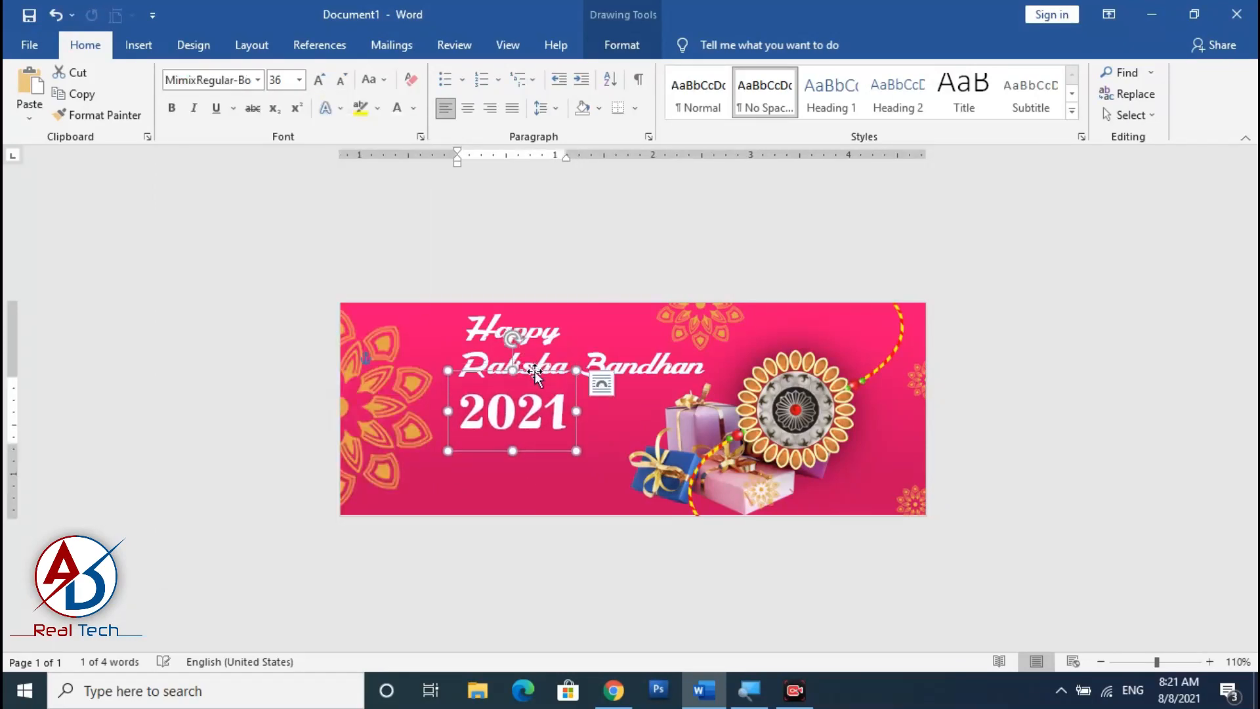
click(638, 47)
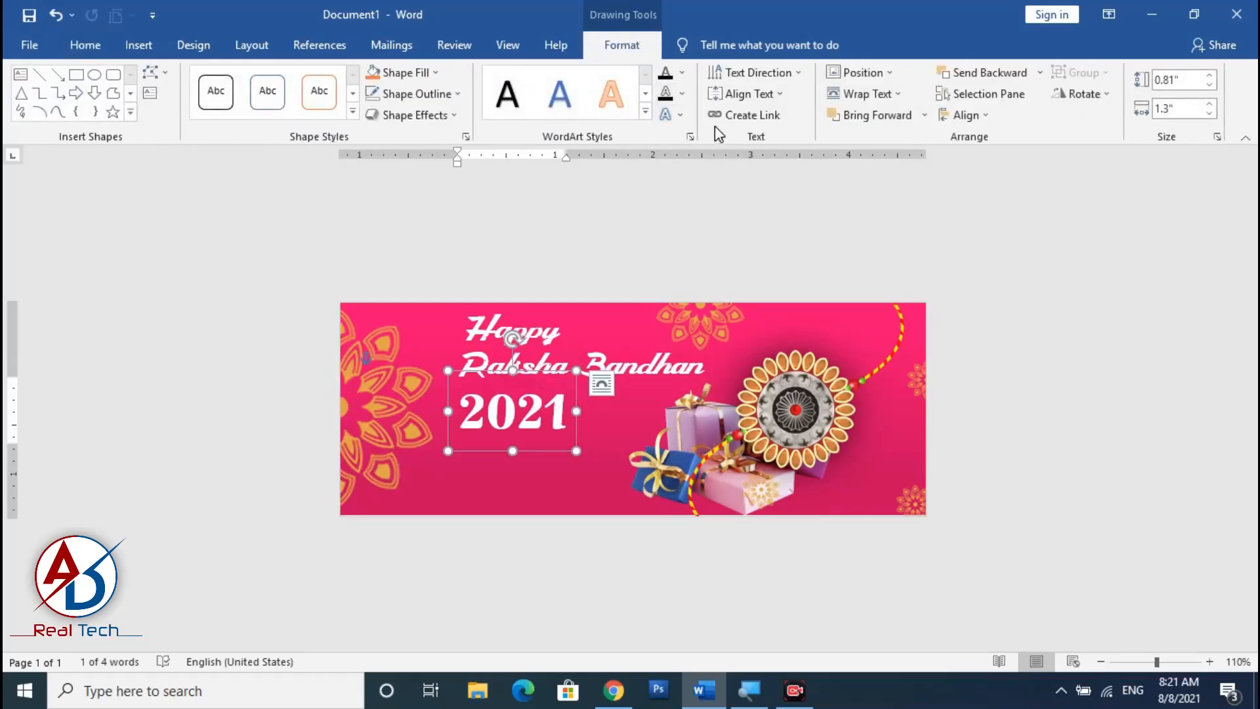
click(683, 117)
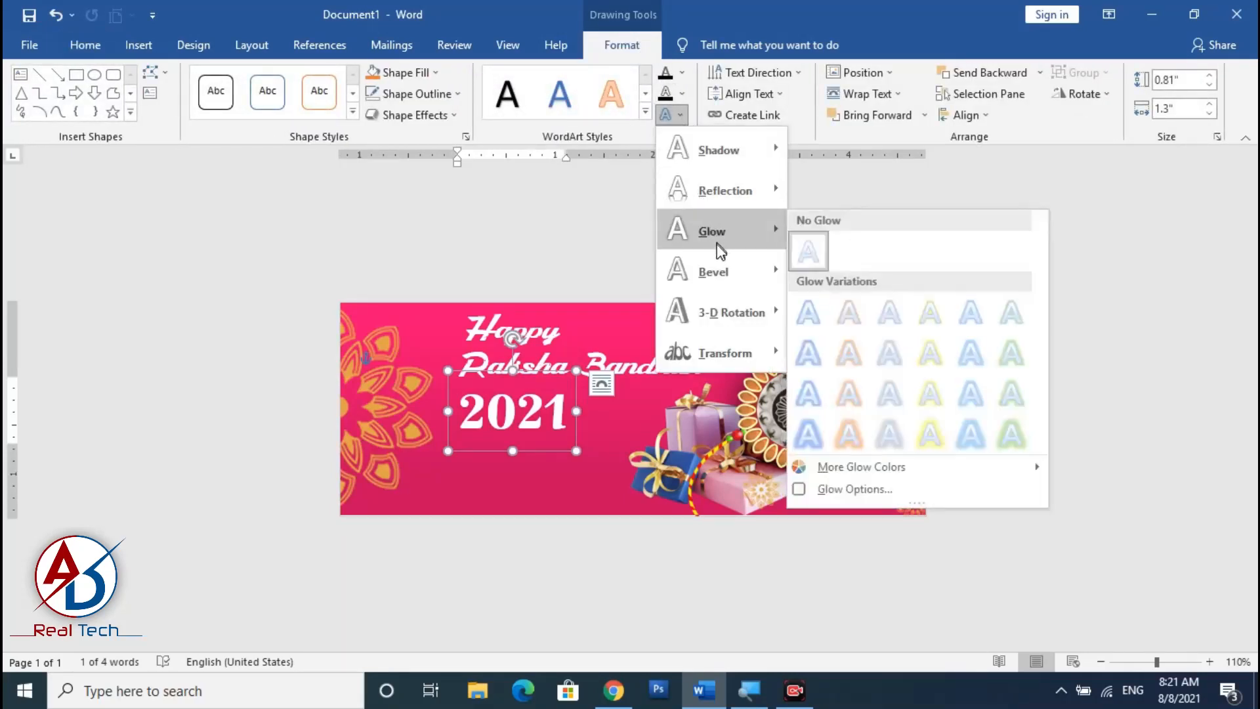
mouse_move(719, 309)
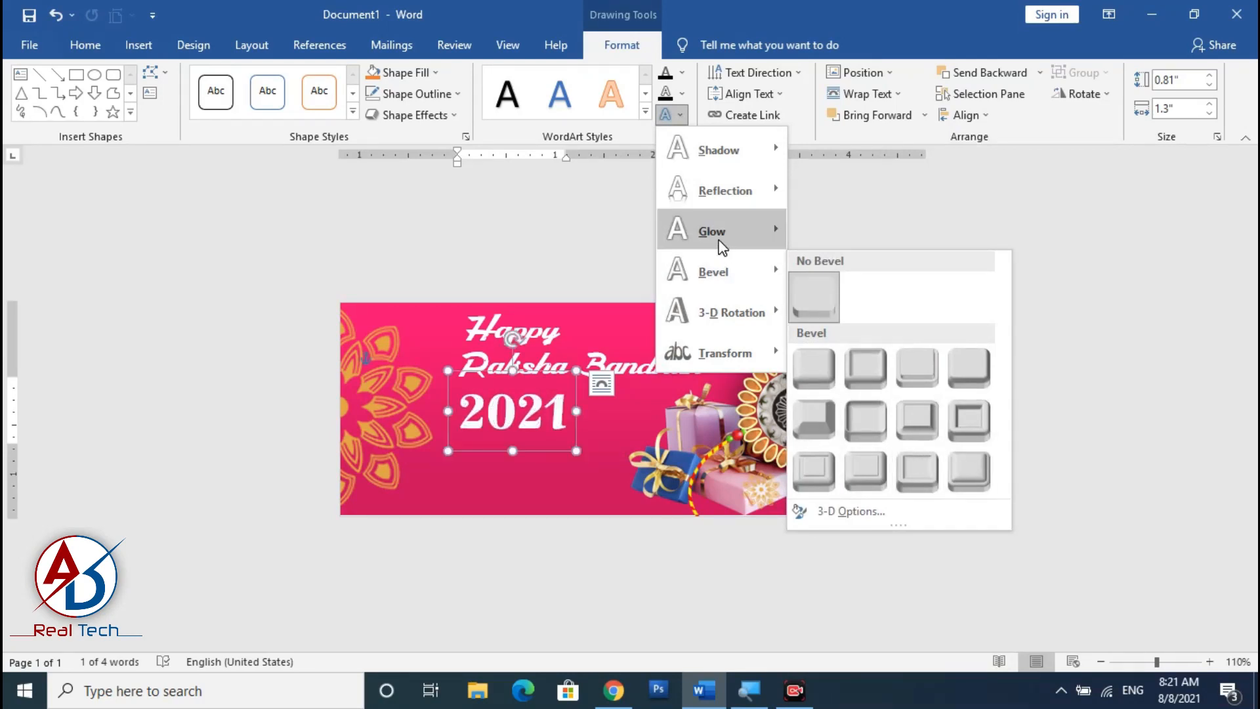
mouse_move(723, 246)
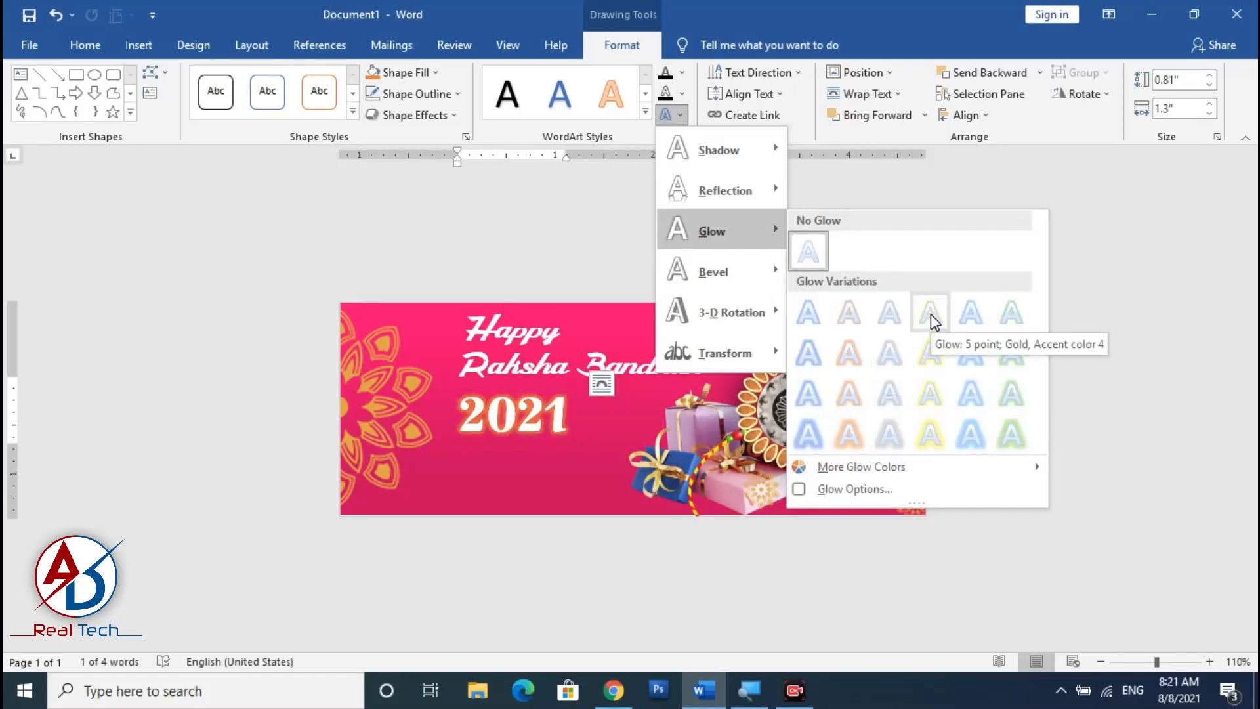
click(849, 320)
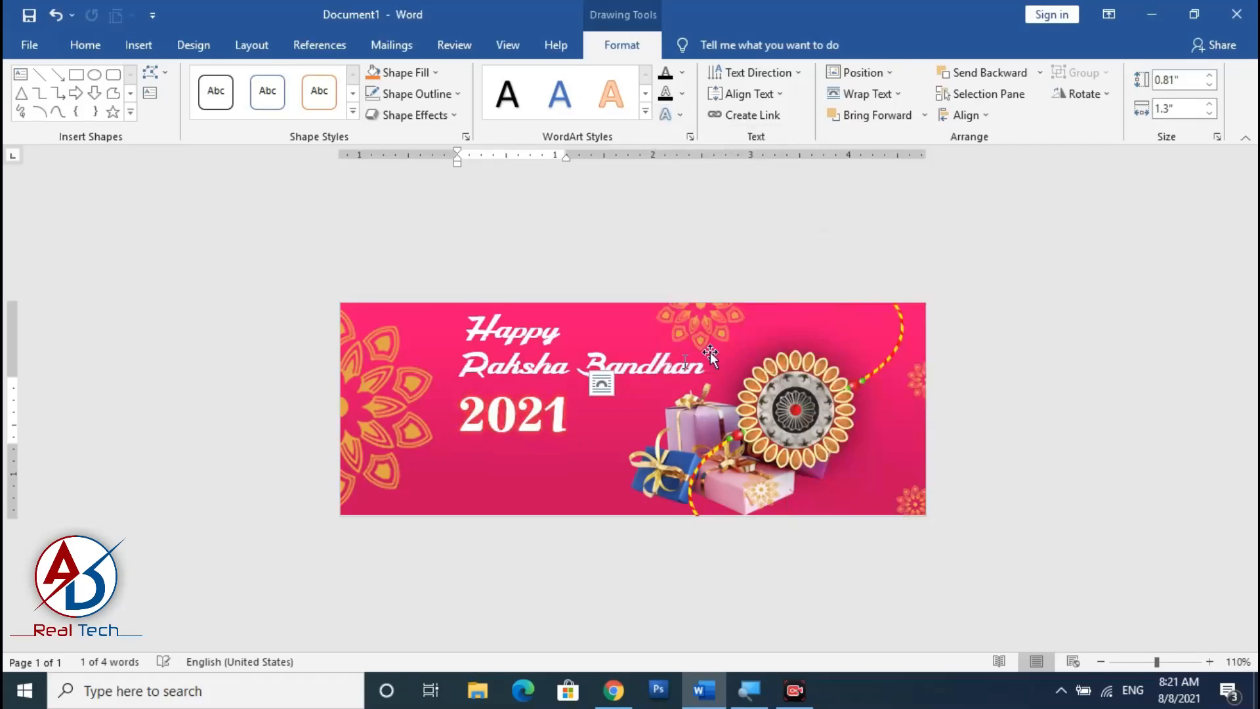
drag(550, 465, 554, 445)
click(1042, 439)
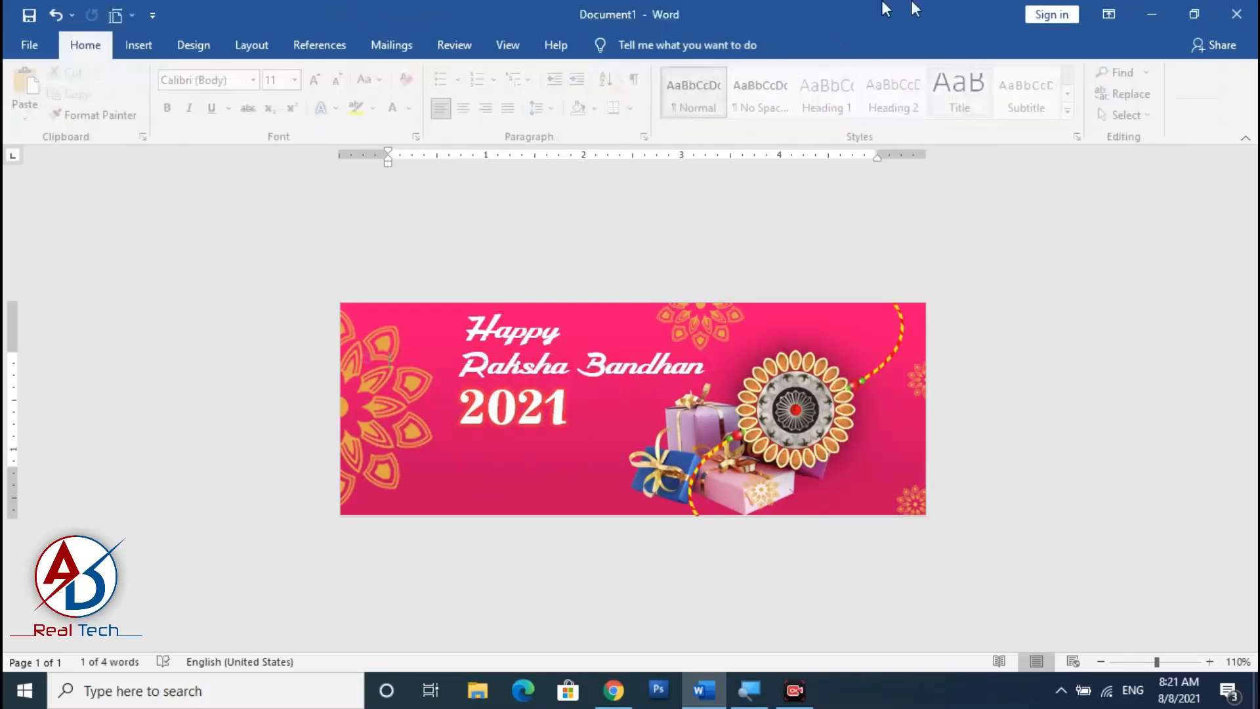
Apply an outer shadow text effect to the 'Happy' text.
scroll(510, 476, up, 5)
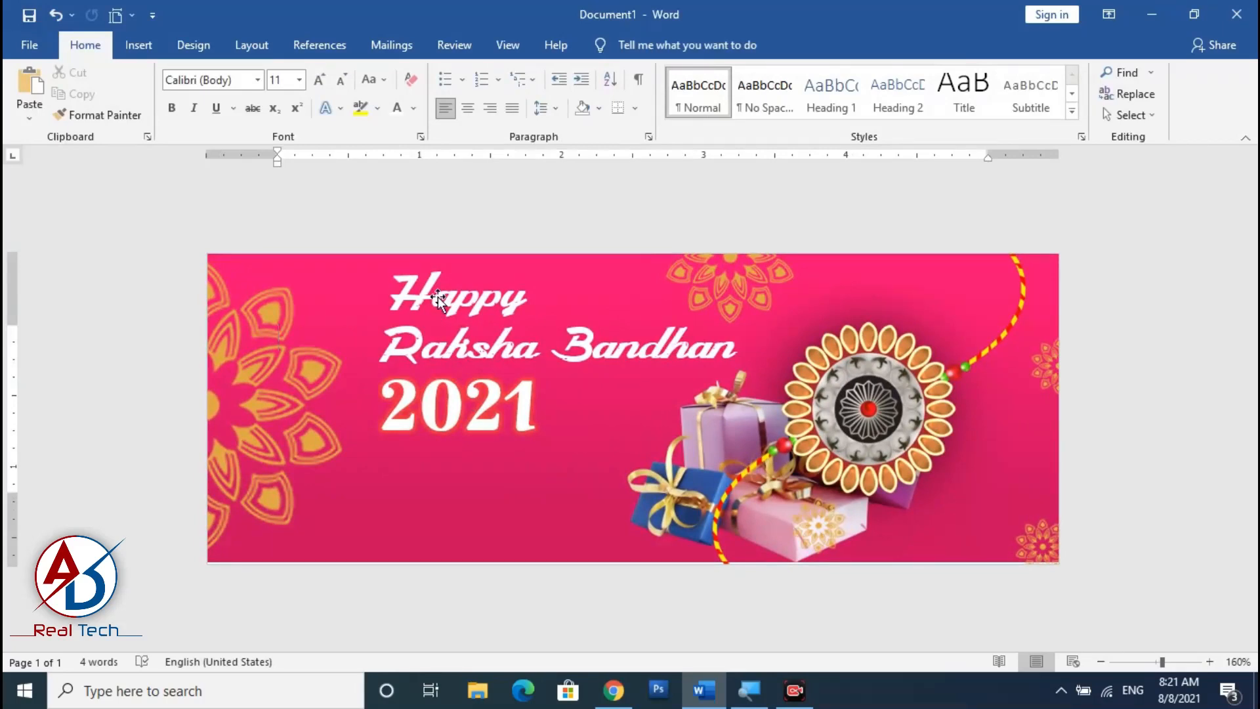
click(477, 299)
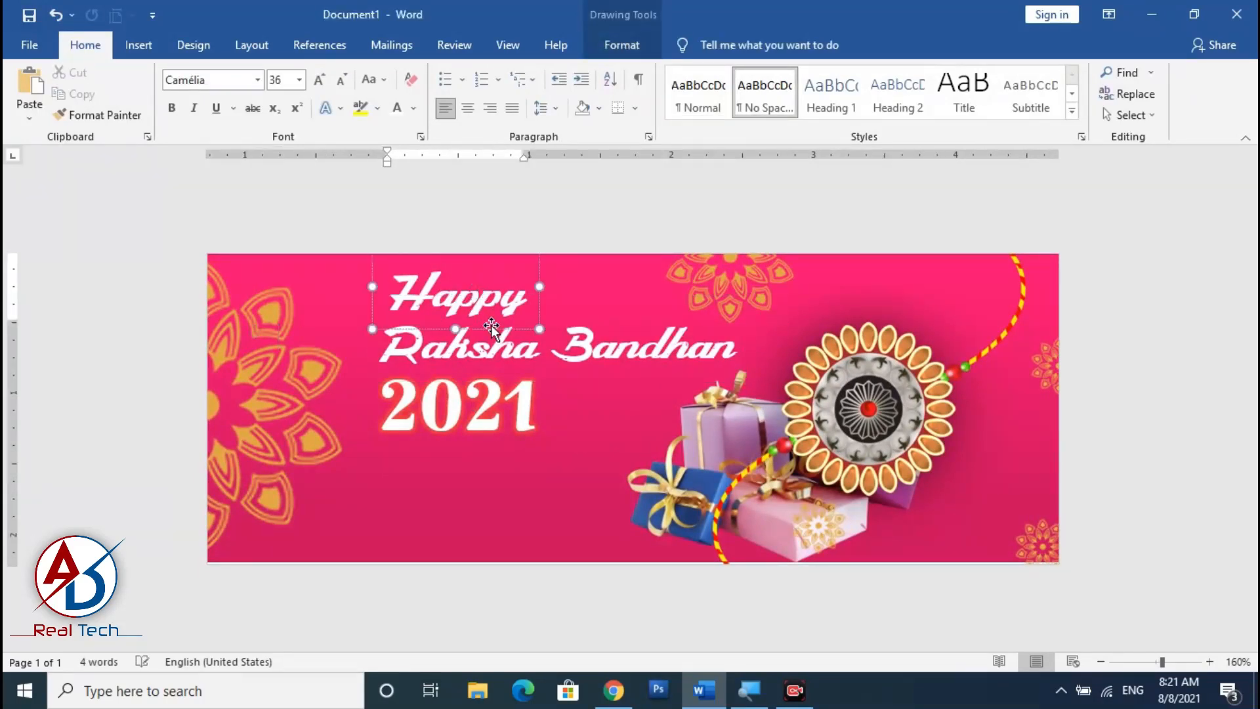
click(622, 44)
click(680, 115)
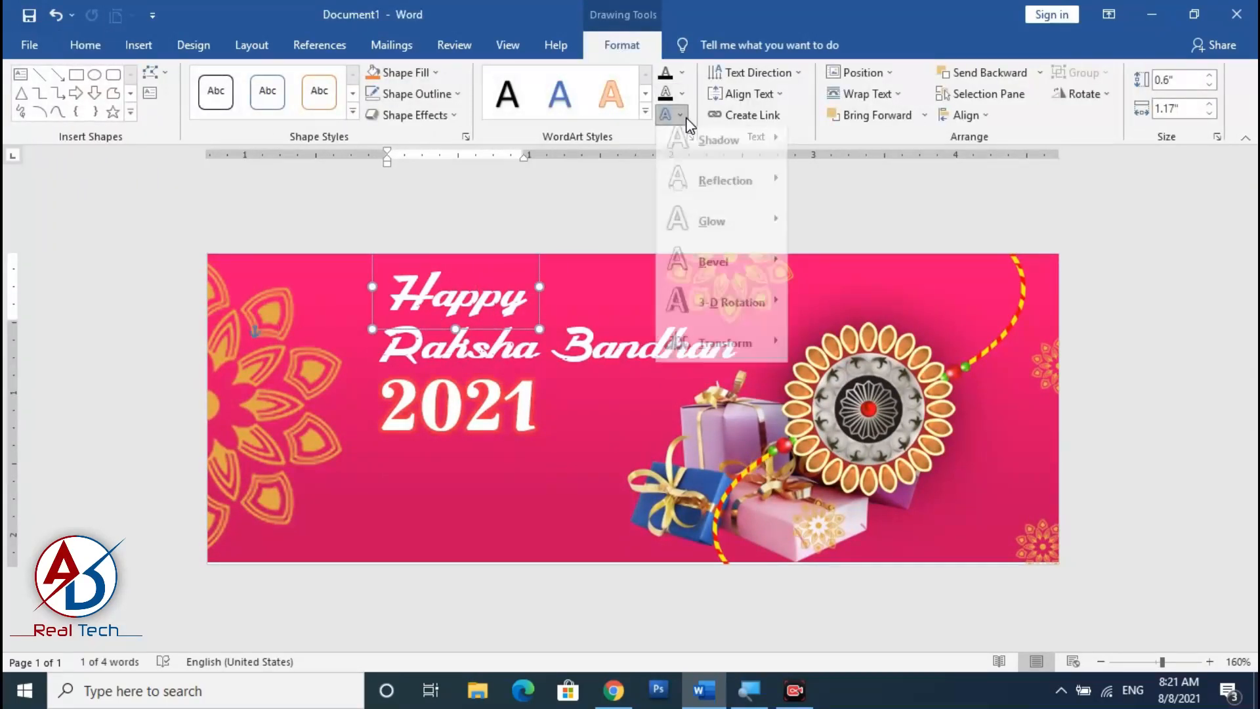
mouse_move(707, 211)
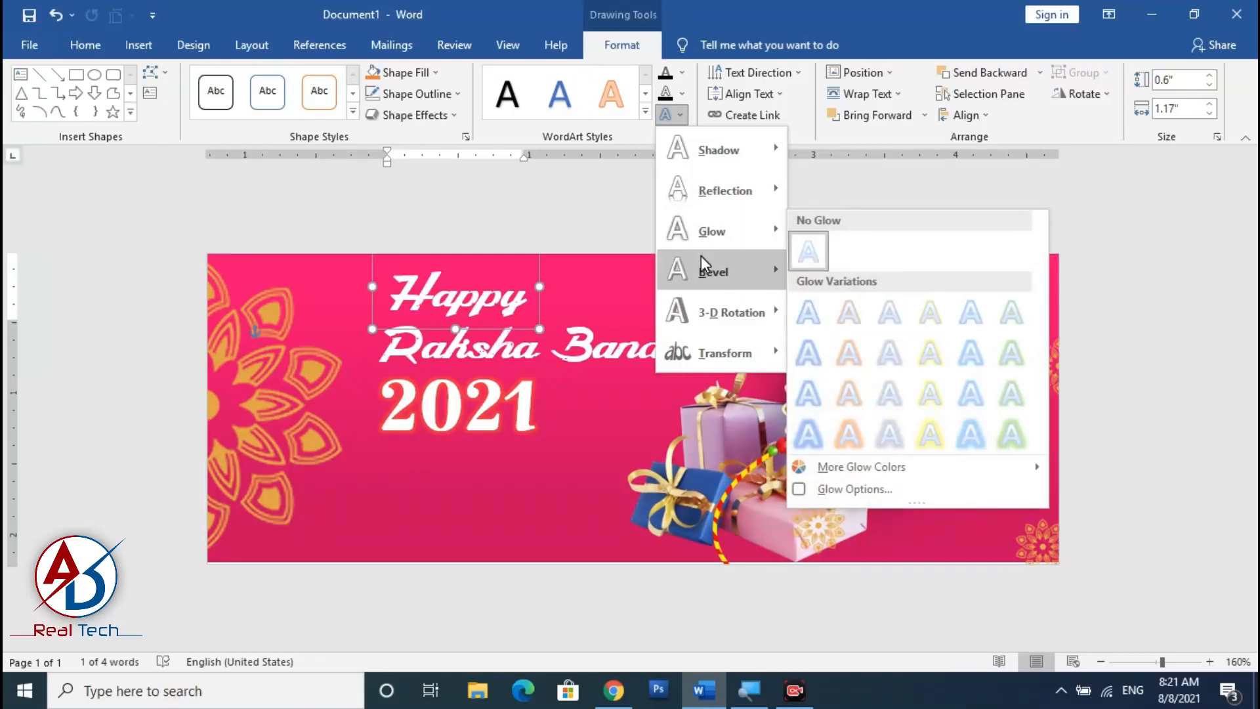
mouse_move(726, 157)
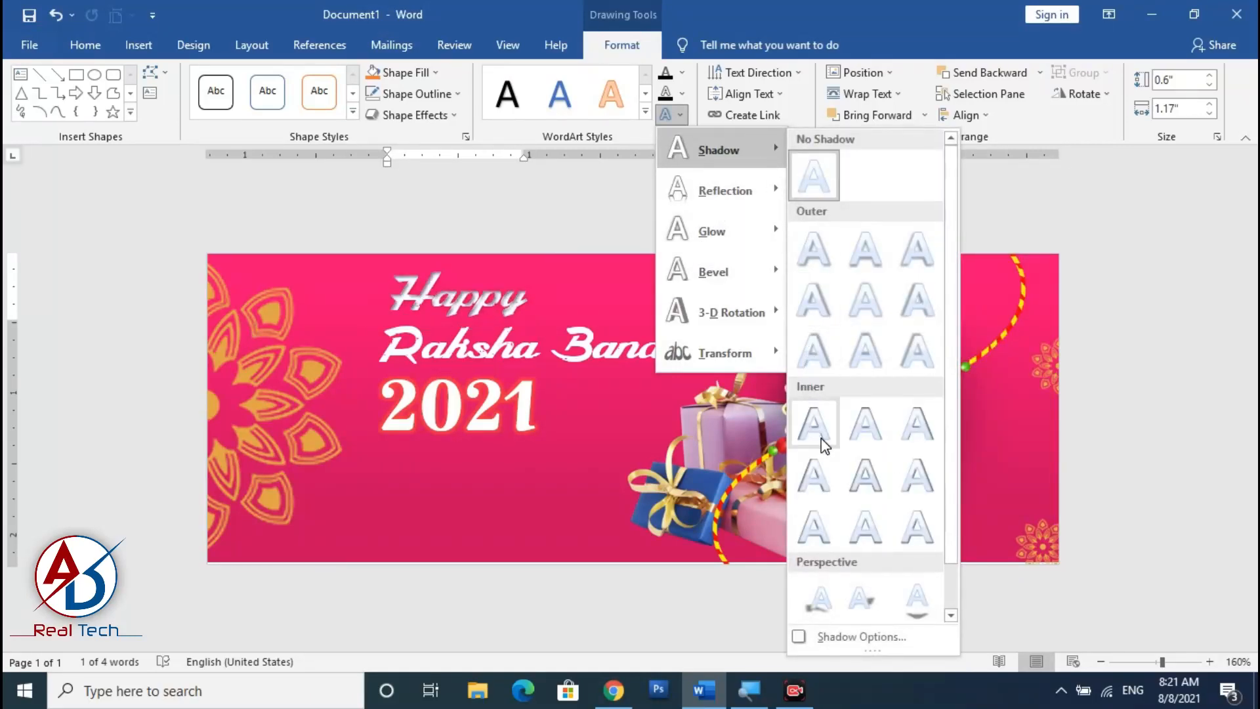
click(857, 300)
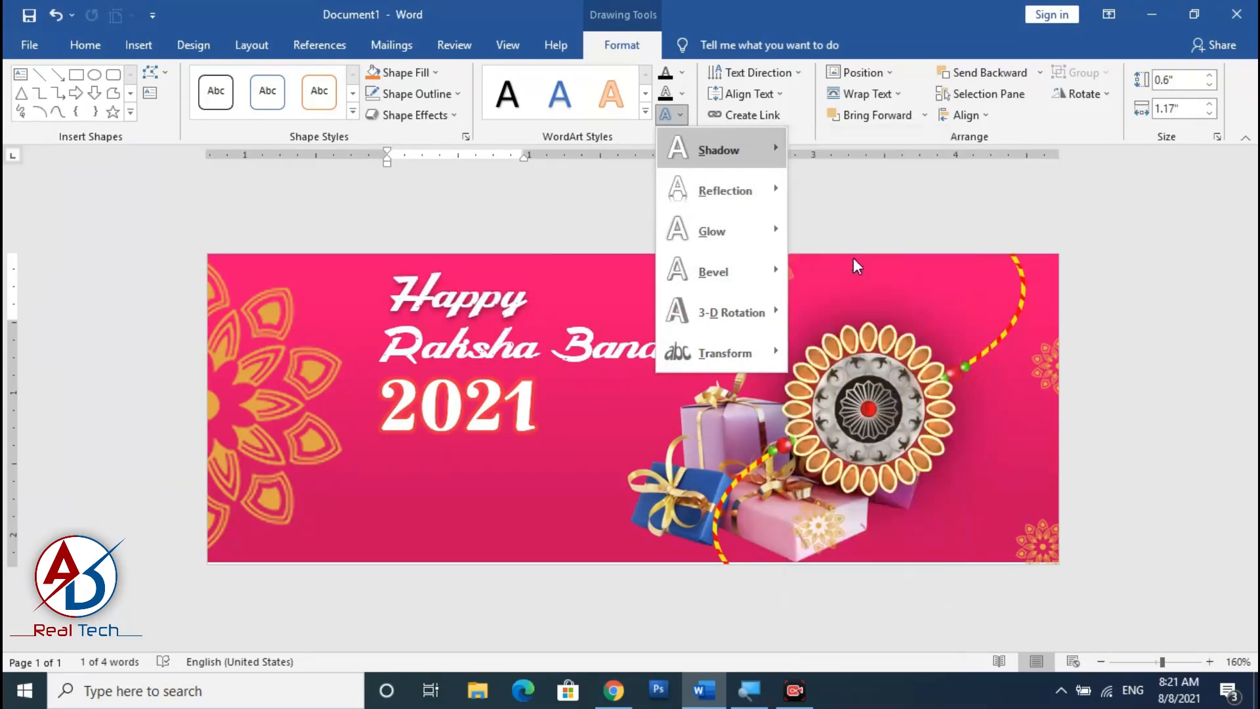
Apply an outer shadow text effect to the 'Raksha Bandhan' text and nudge its box slightly up.
click(617, 295)
click(671, 115)
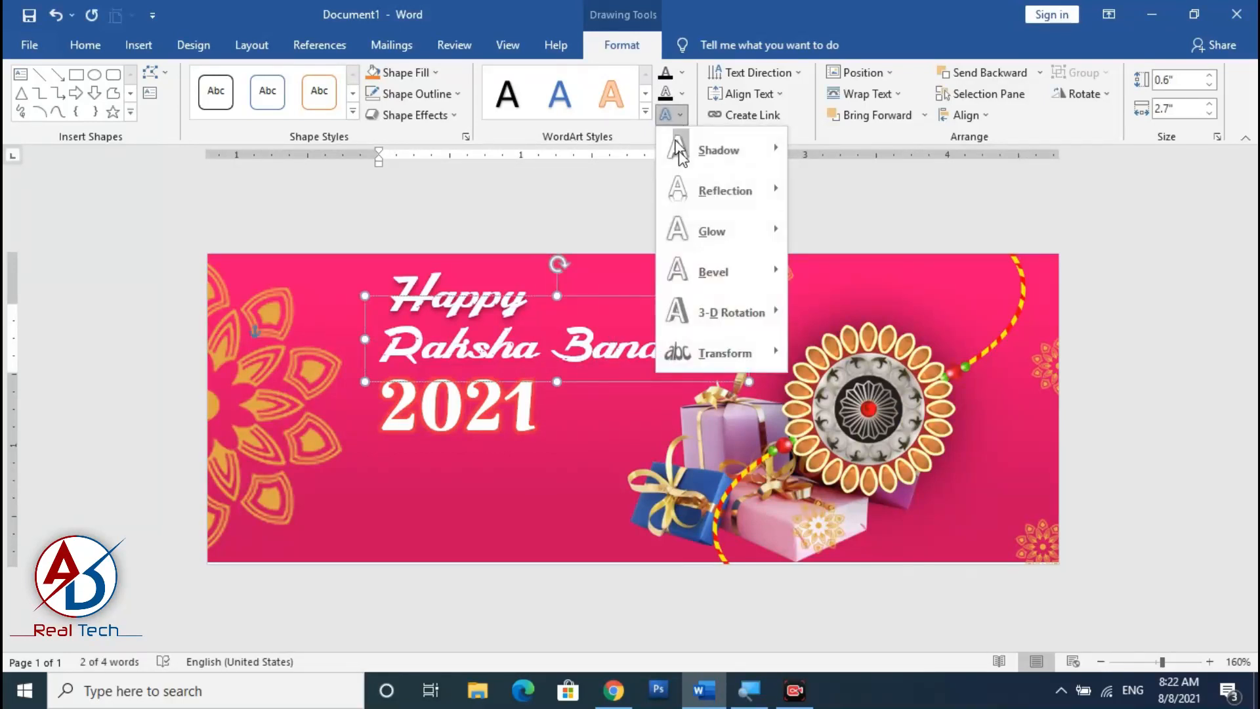
mouse_move(715, 149)
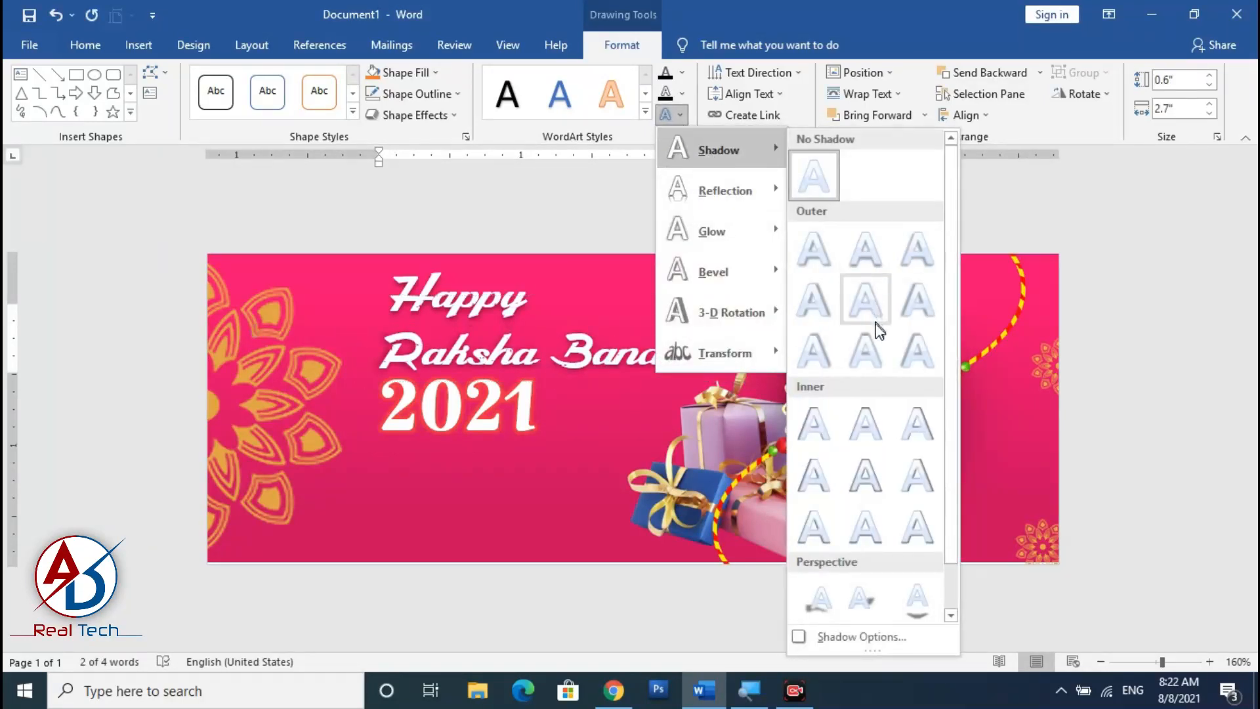
click(873, 344)
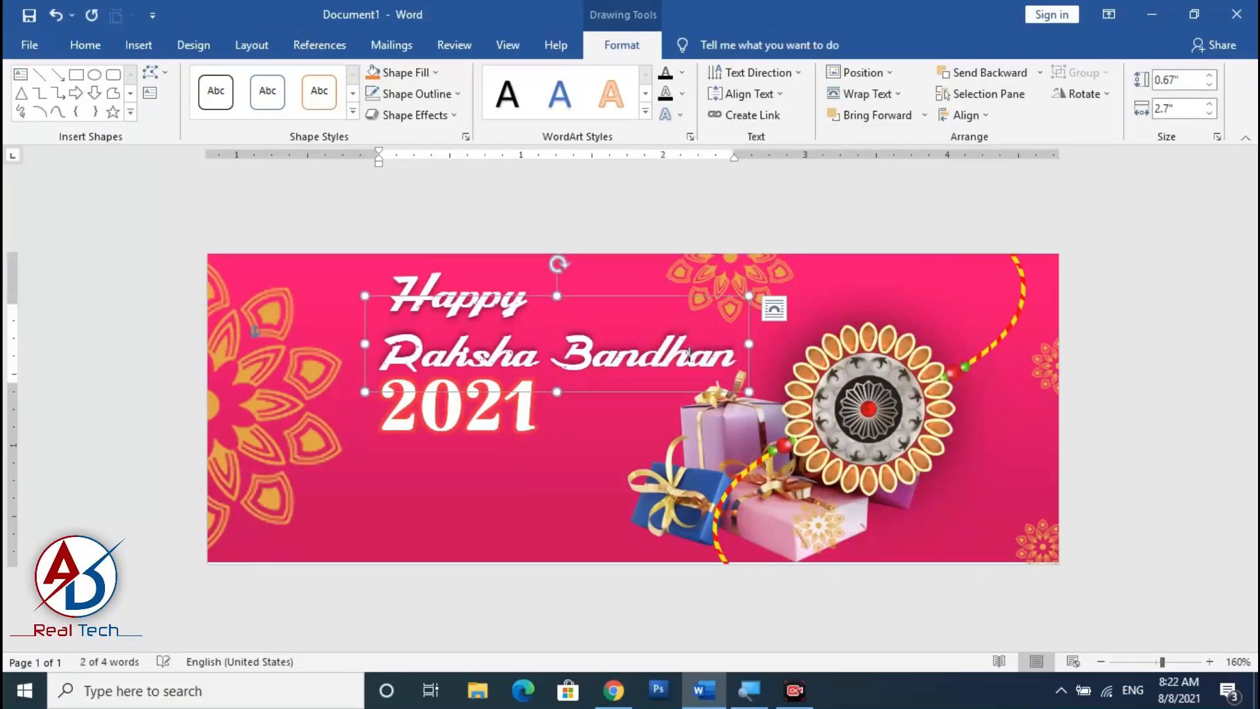
drag(617, 297, 617, 292)
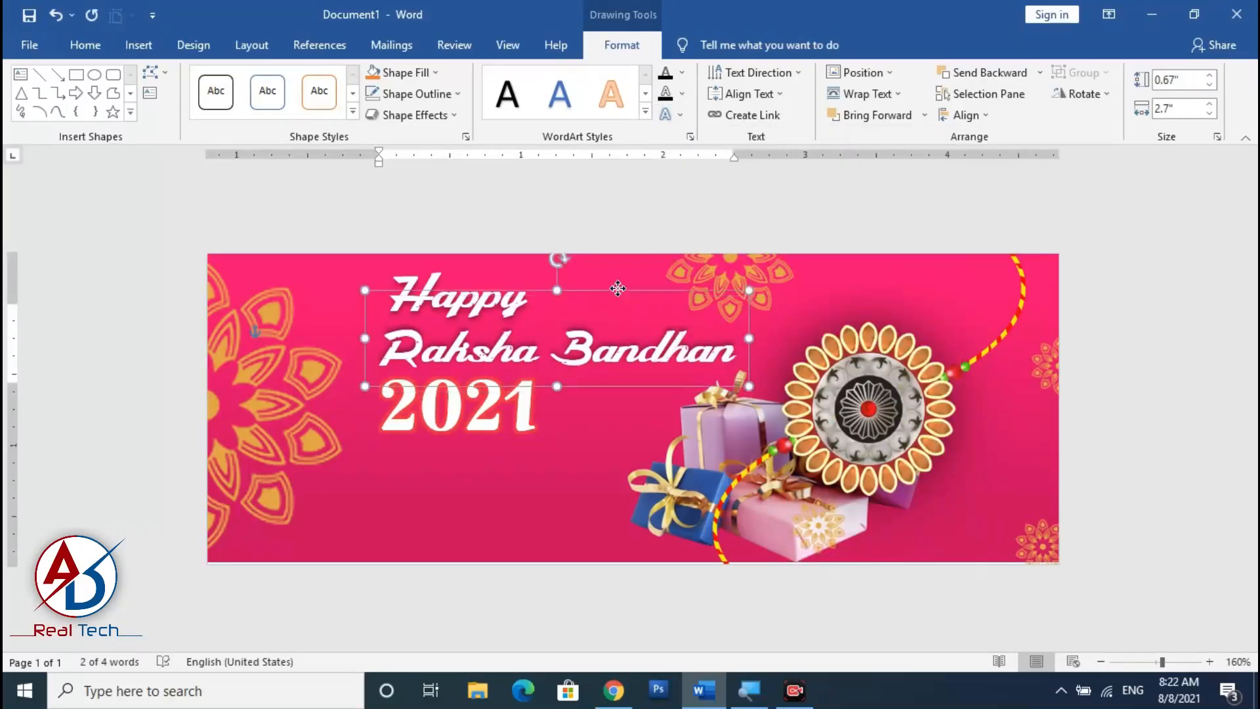
click(1162, 529)
scroll(716, 460, down, 7)
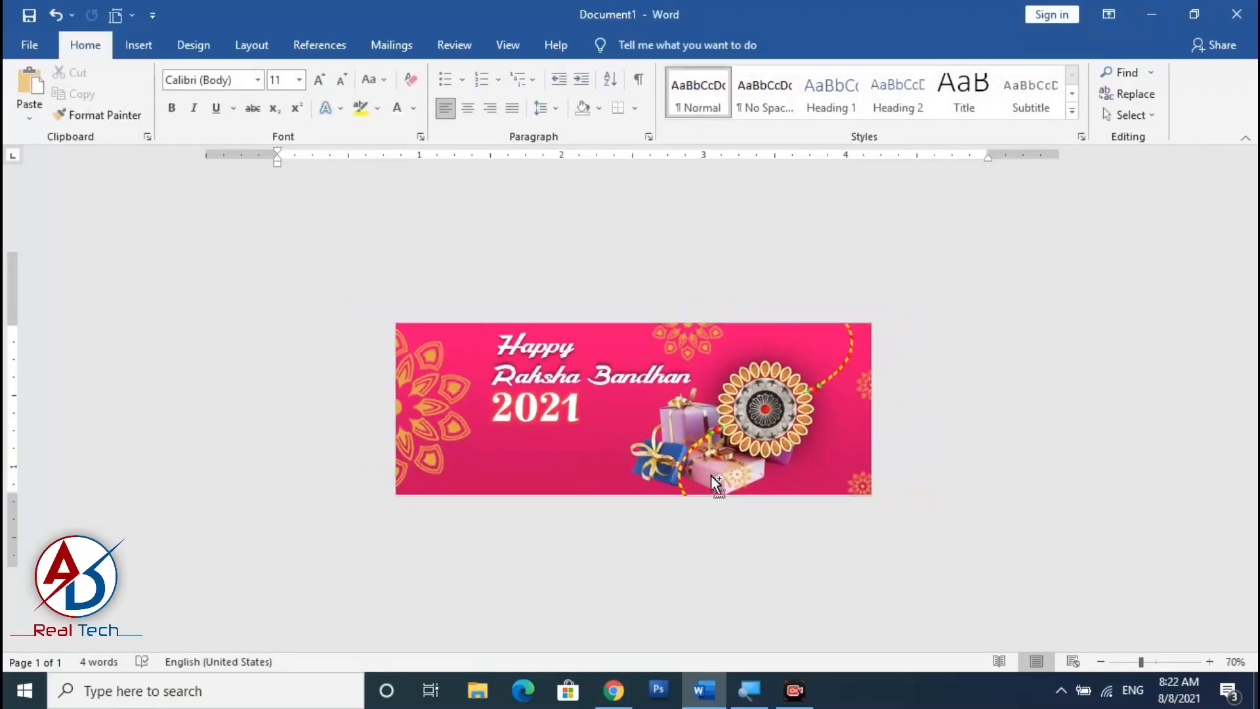
scroll(695, 505, up, 2)
scroll(689, 509, up, 1)
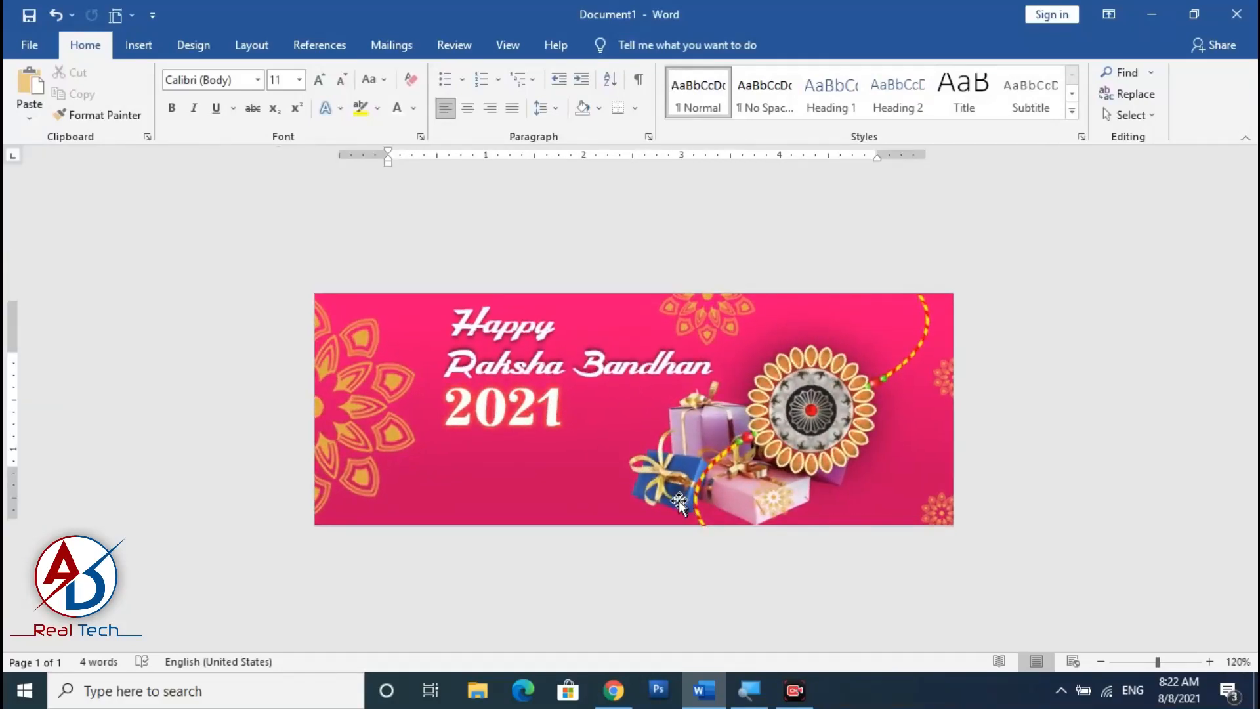
Reposition the small mandala pictures around the gift box toward the banner's lower right corner.
click(761, 512)
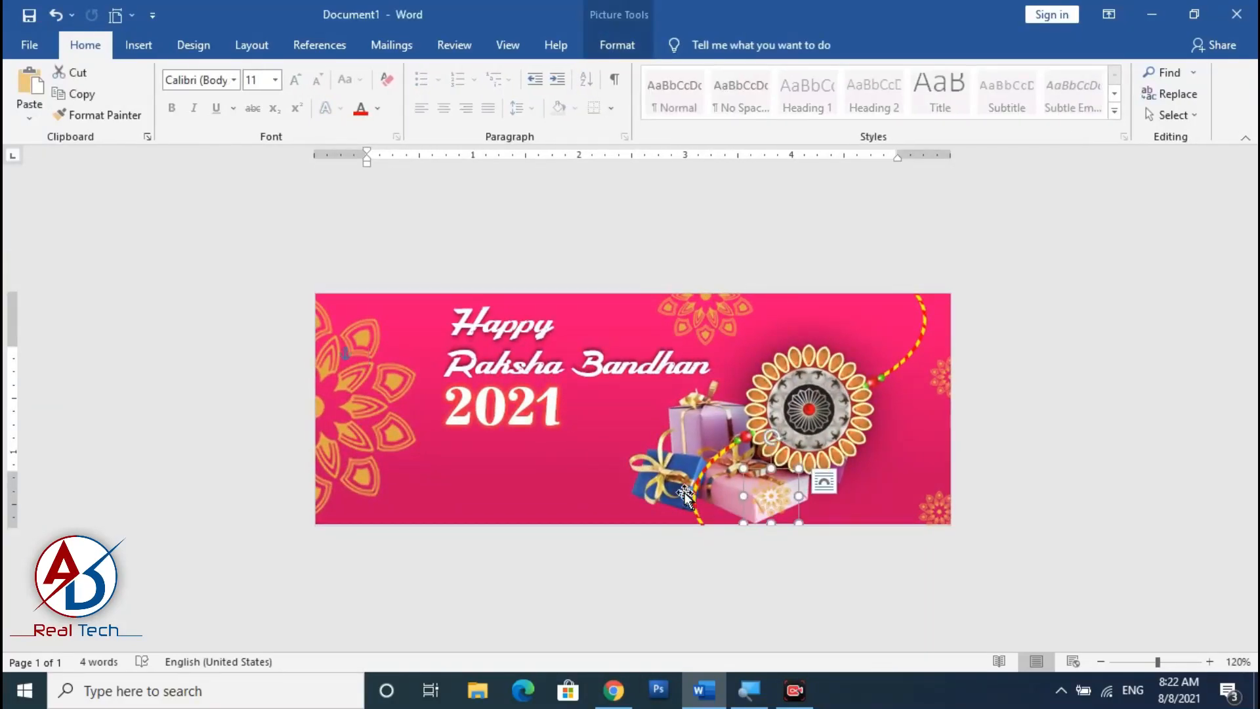
drag(671, 492, 936, 436)
click(971, 481)
click(909, 461)
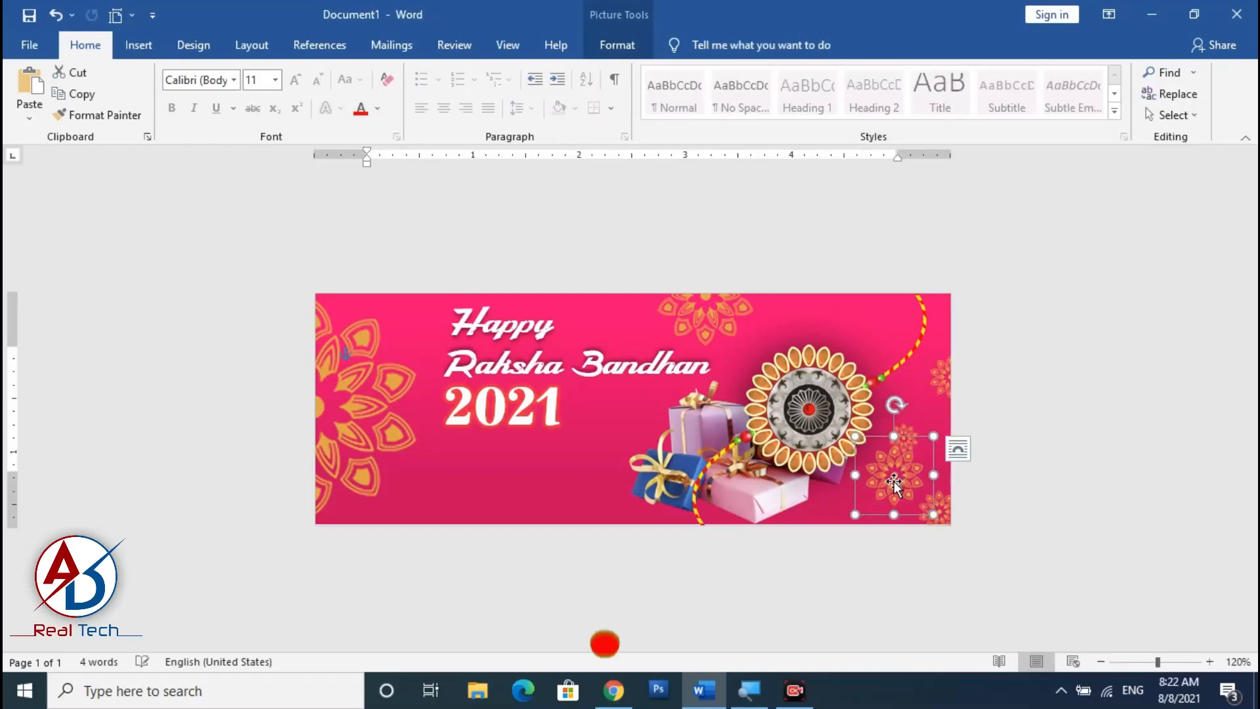
drag(892, 483, 827, 535)
click(1041, 535)
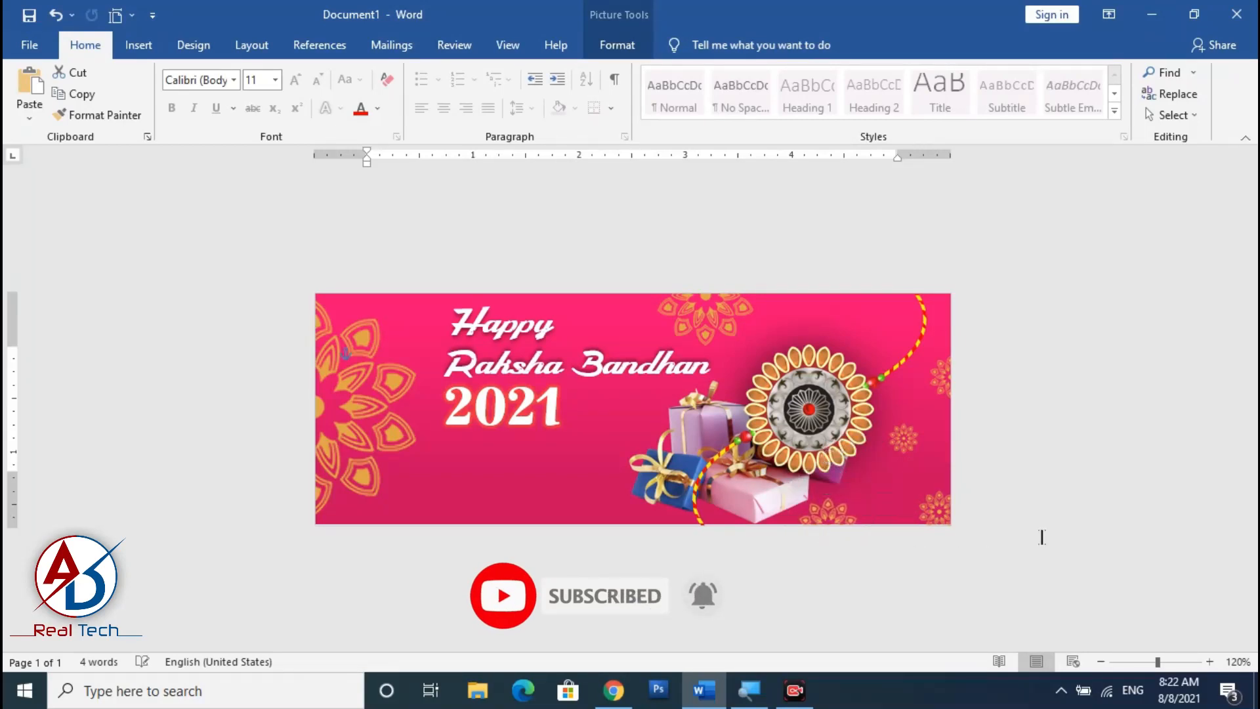
Draw a text box below 2021 and enter 'Celebrate the Bond of Brother & Sister'.
scroll(958, 507, down, 3)
scroll(863, 497, up, 2)
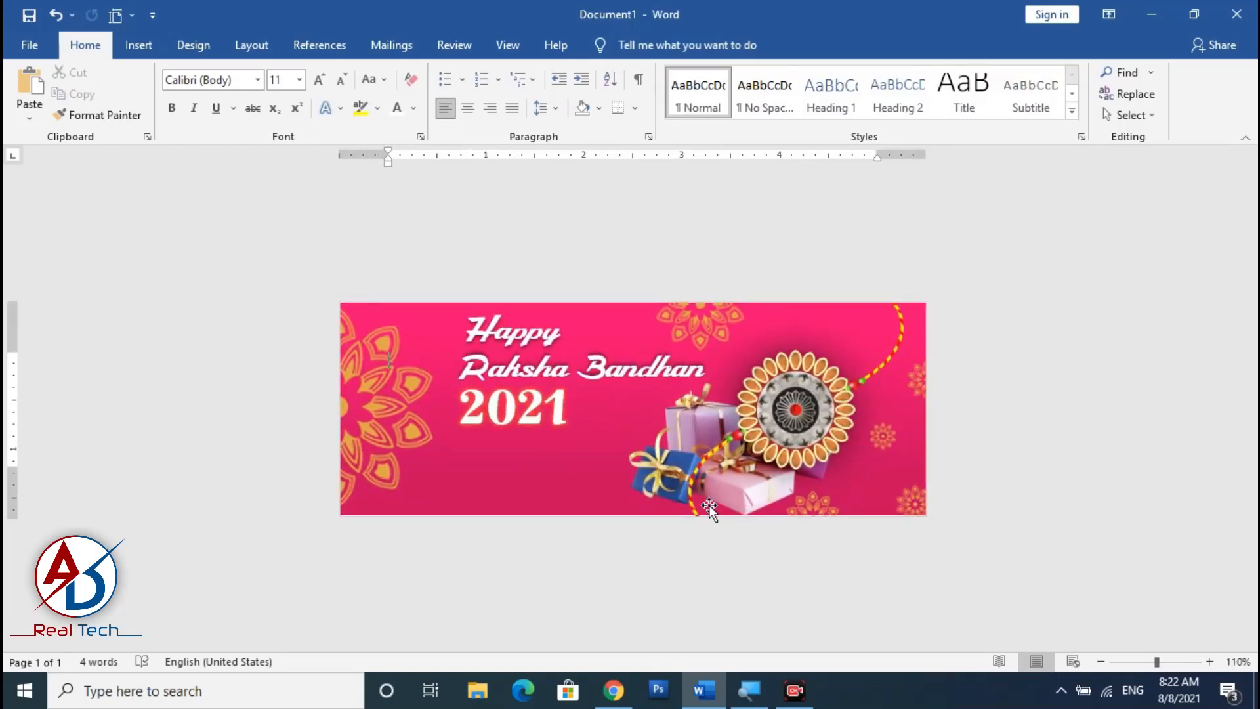
scroll(495, 523, up, 4)
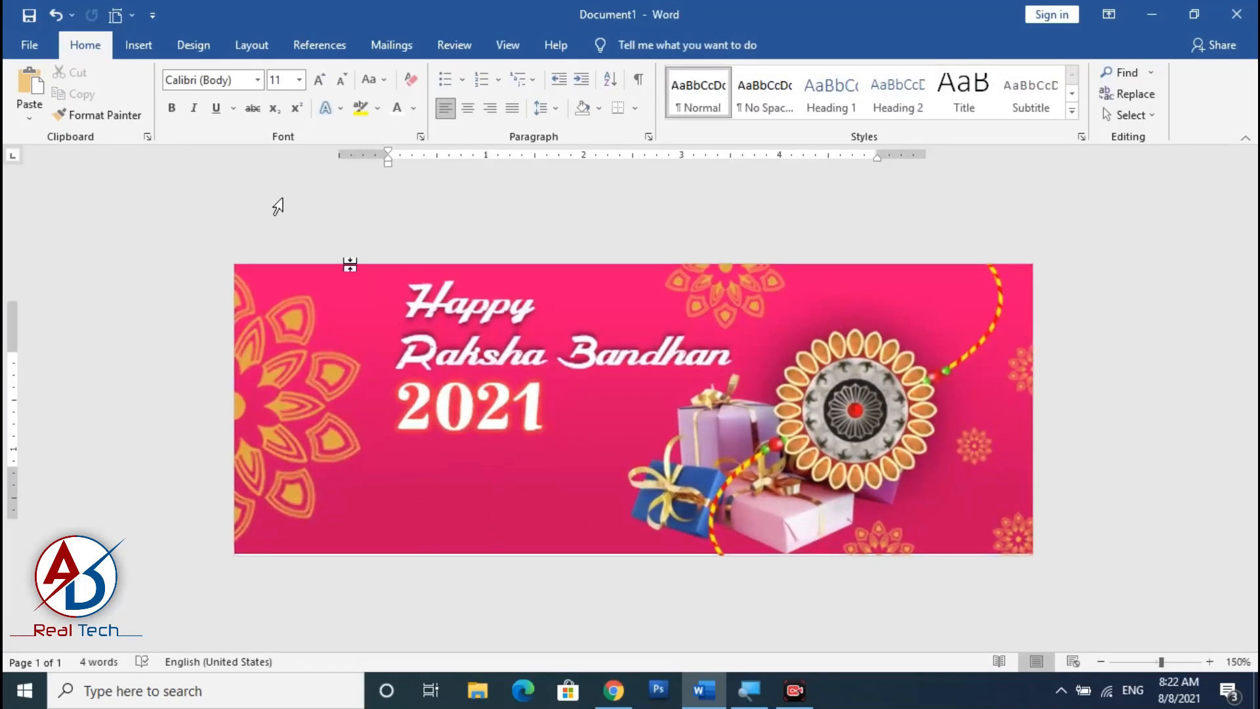
click(134, 46)
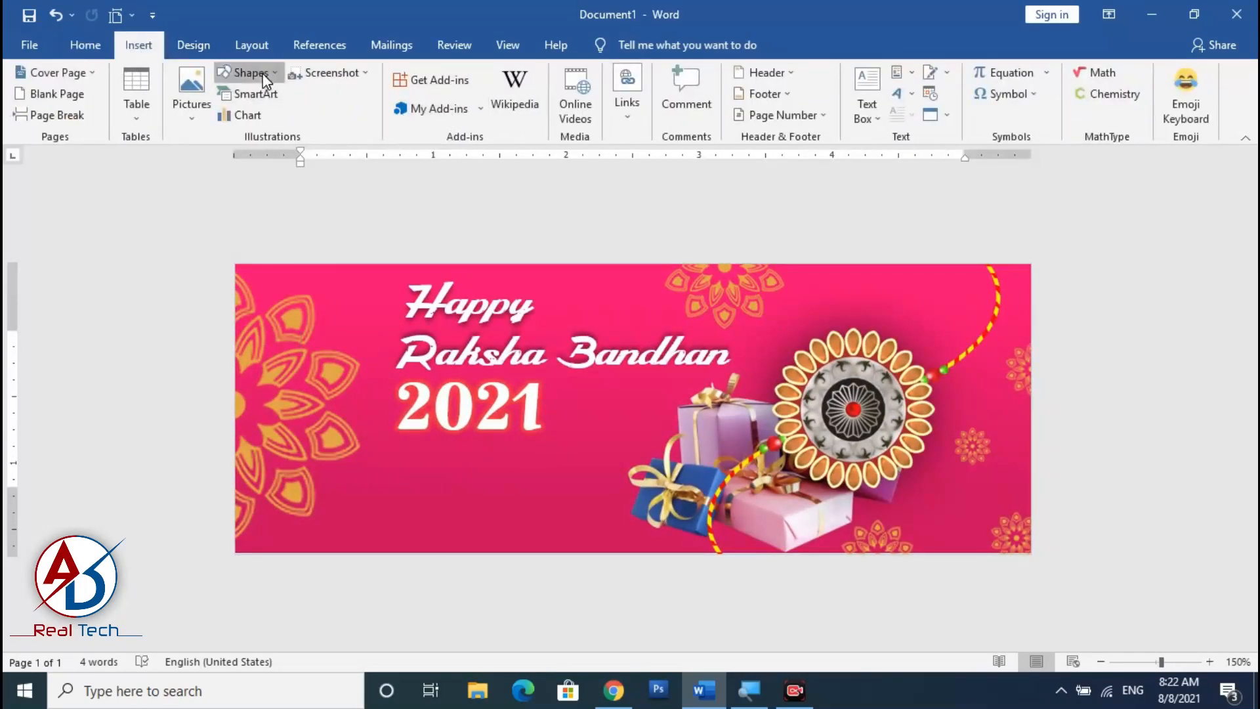
click(248, 72)
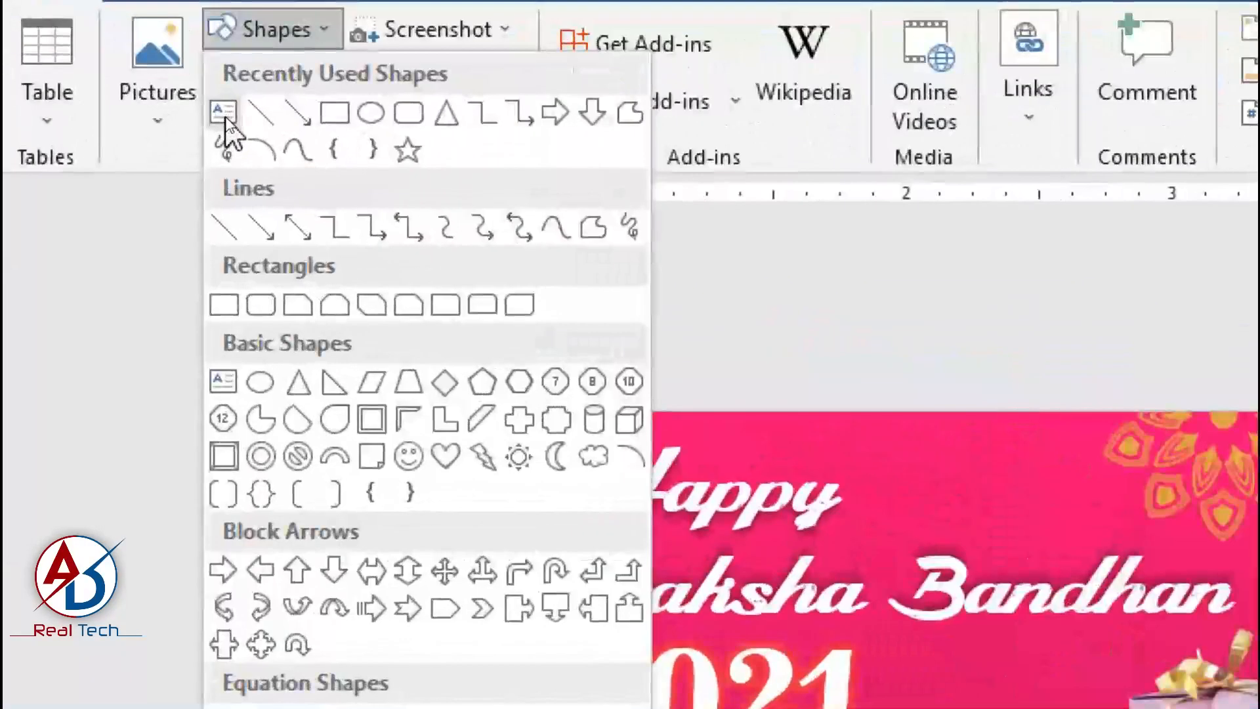
click(225, 116)
mouse_move(351, 464)
mouse_down()
mouse_move(558, 524)
mouse_move(624, 528)
mouse_up()
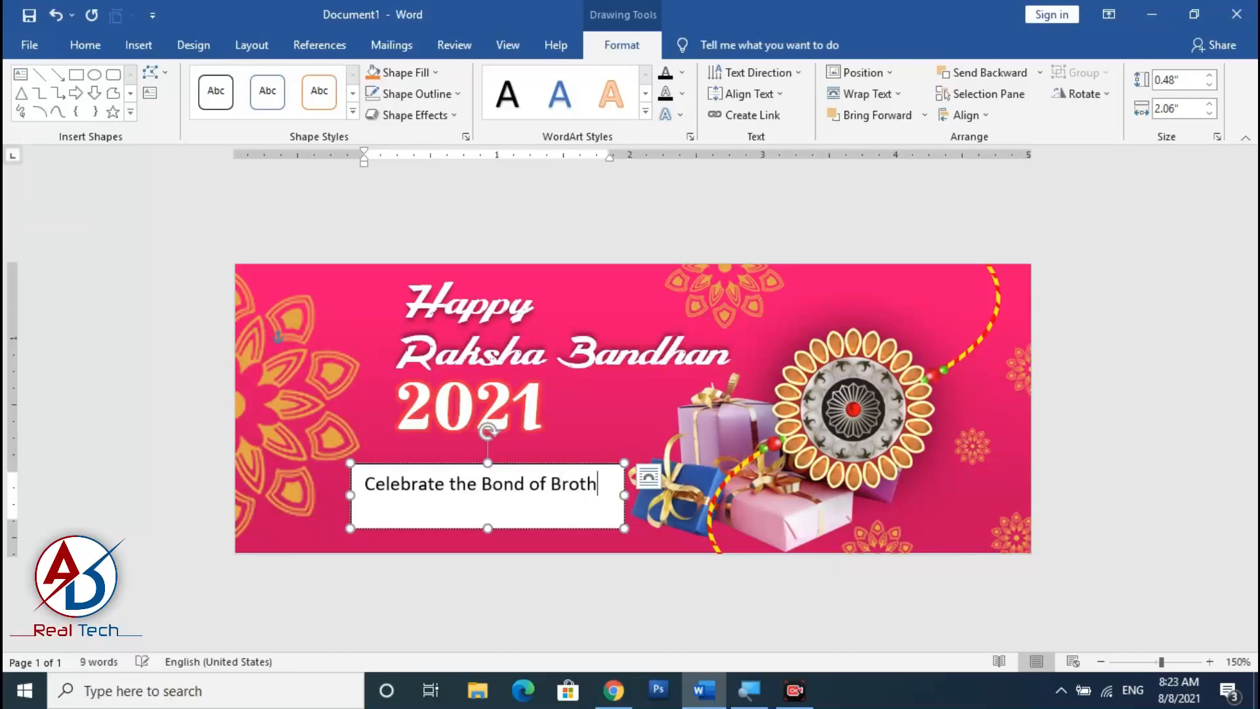
text(er )
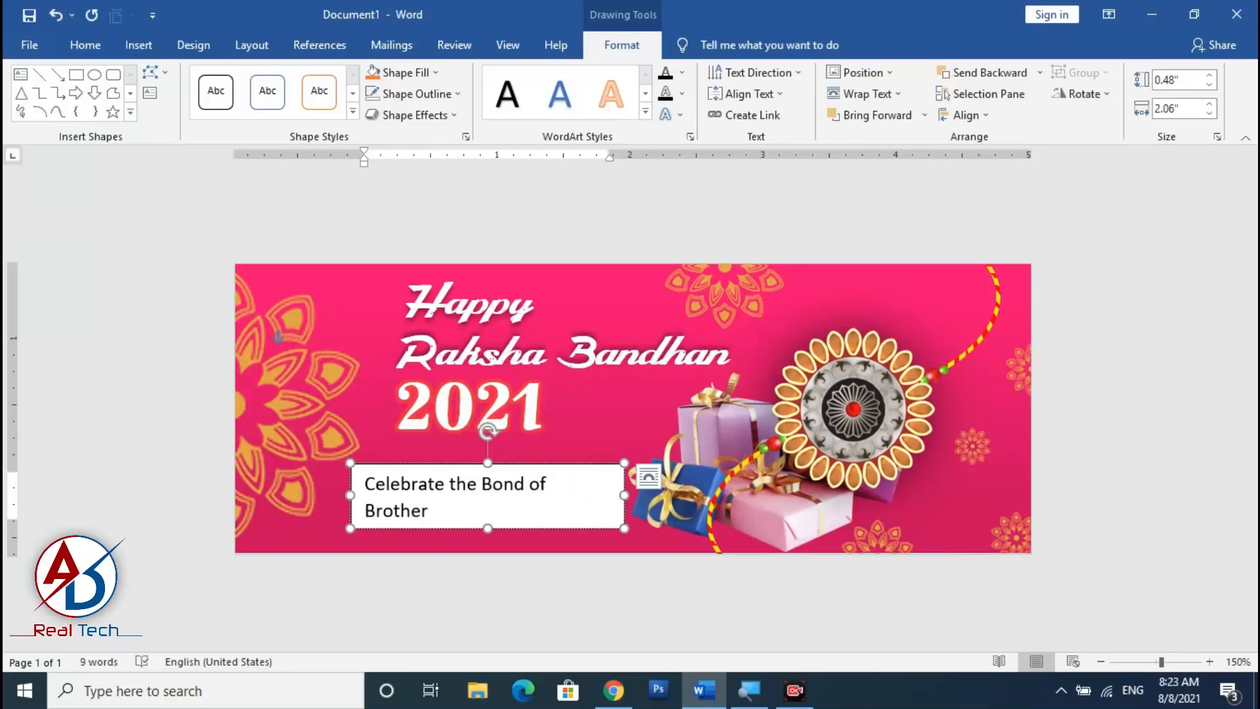
text(& Sister)
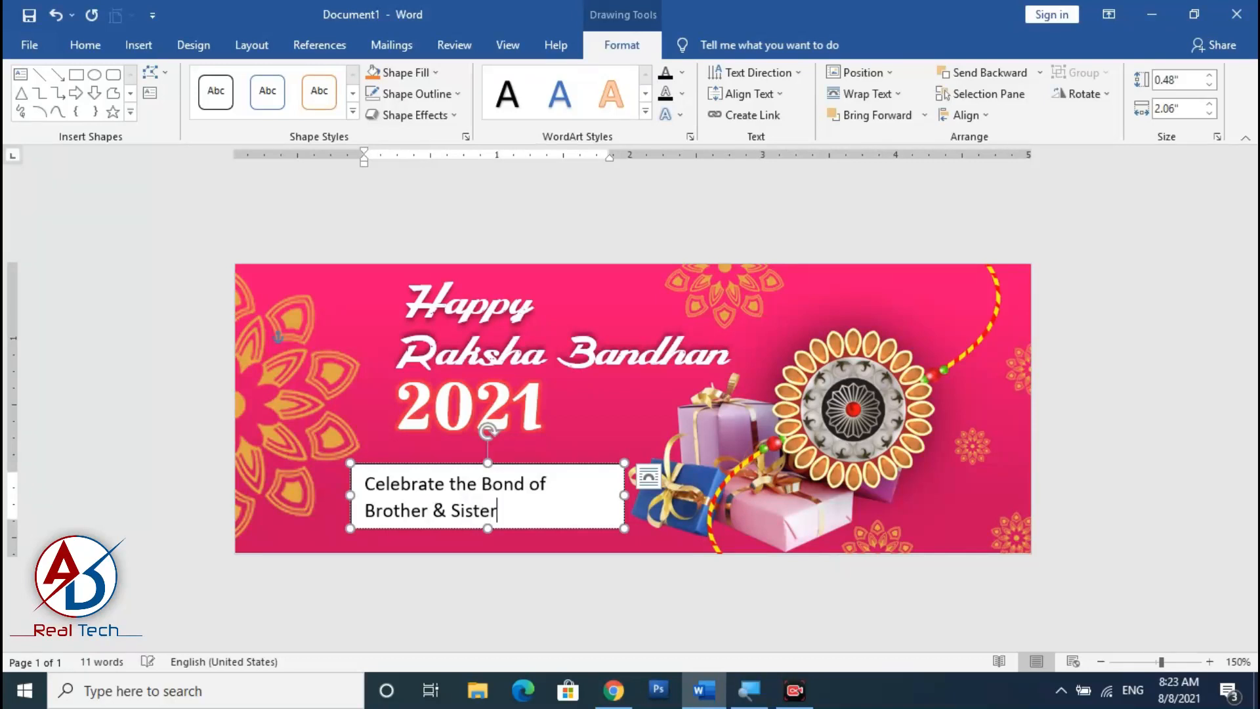
Apply the No Spacing style to the tagline text and center it.
triple_click(459, 483)
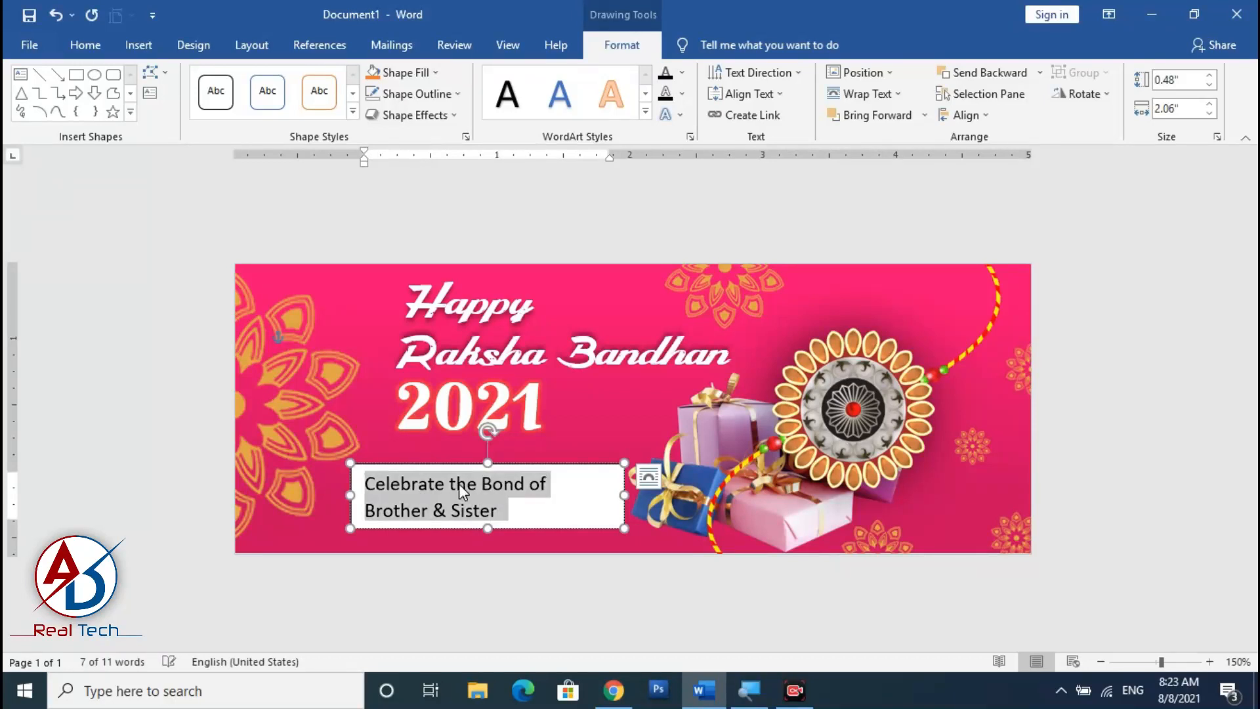
click(86, 47)
click(764, 92)
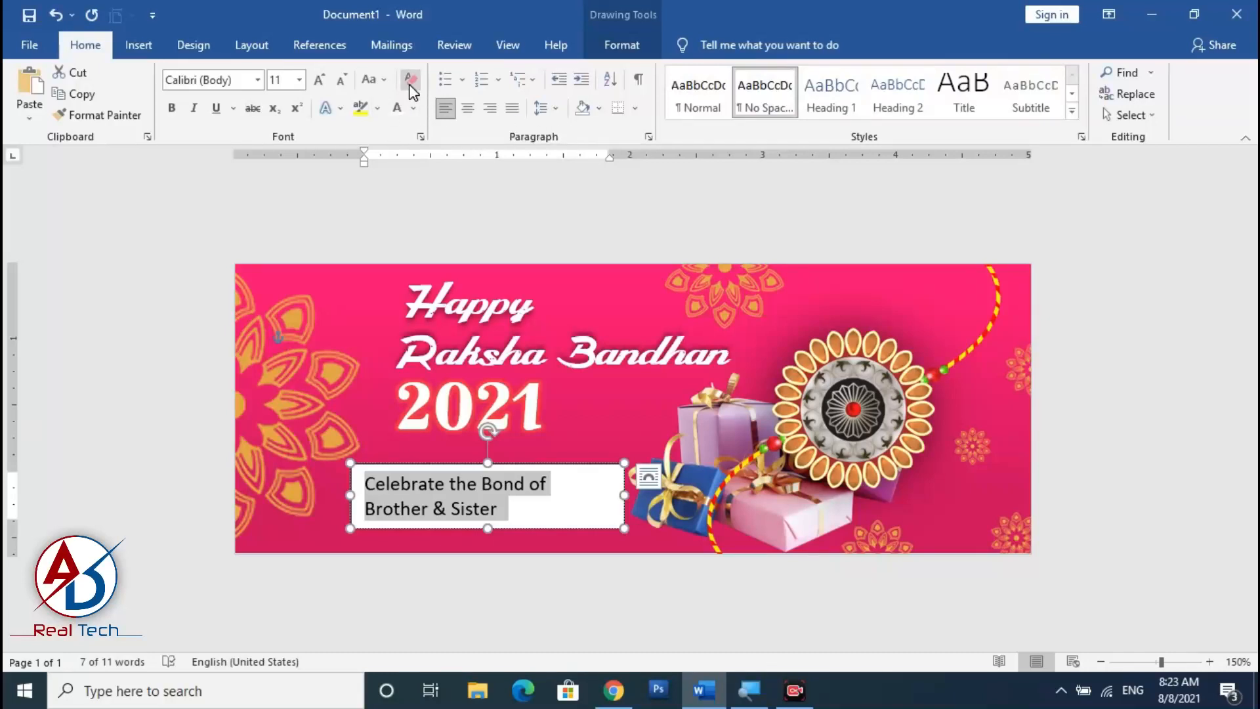
click(470, 116)
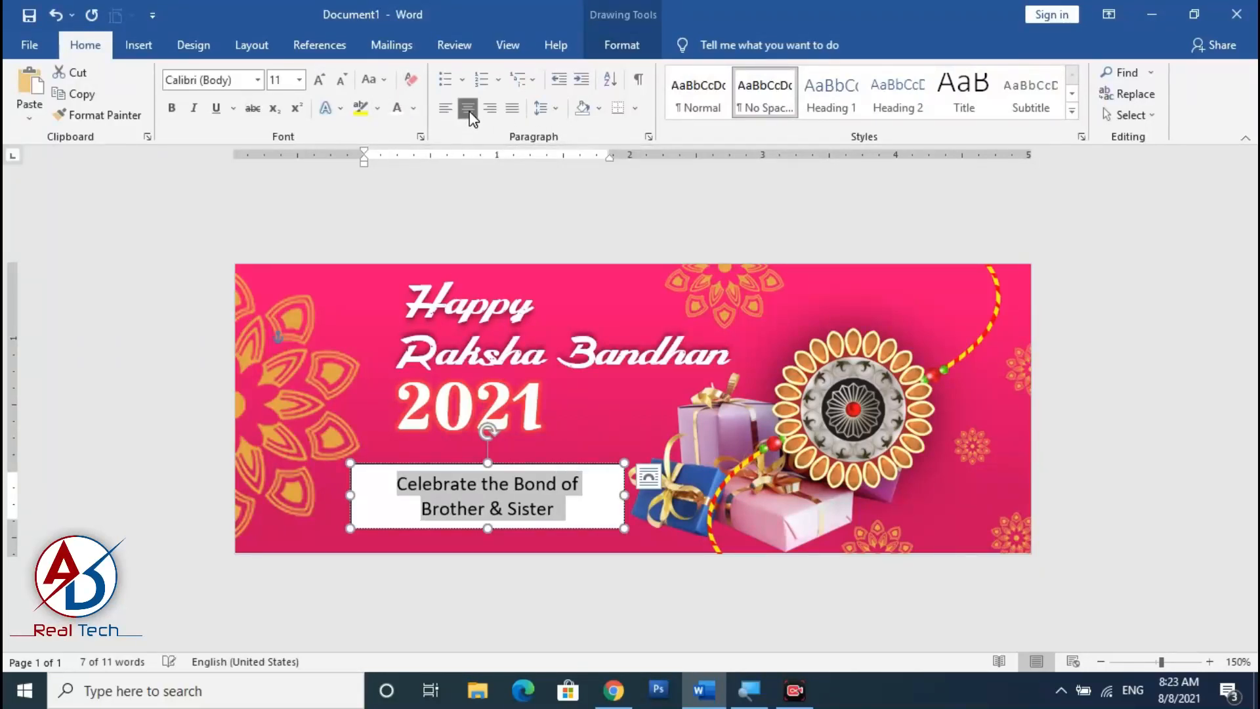
Remove the tagline text box's fill and outline.
click(632, 50)
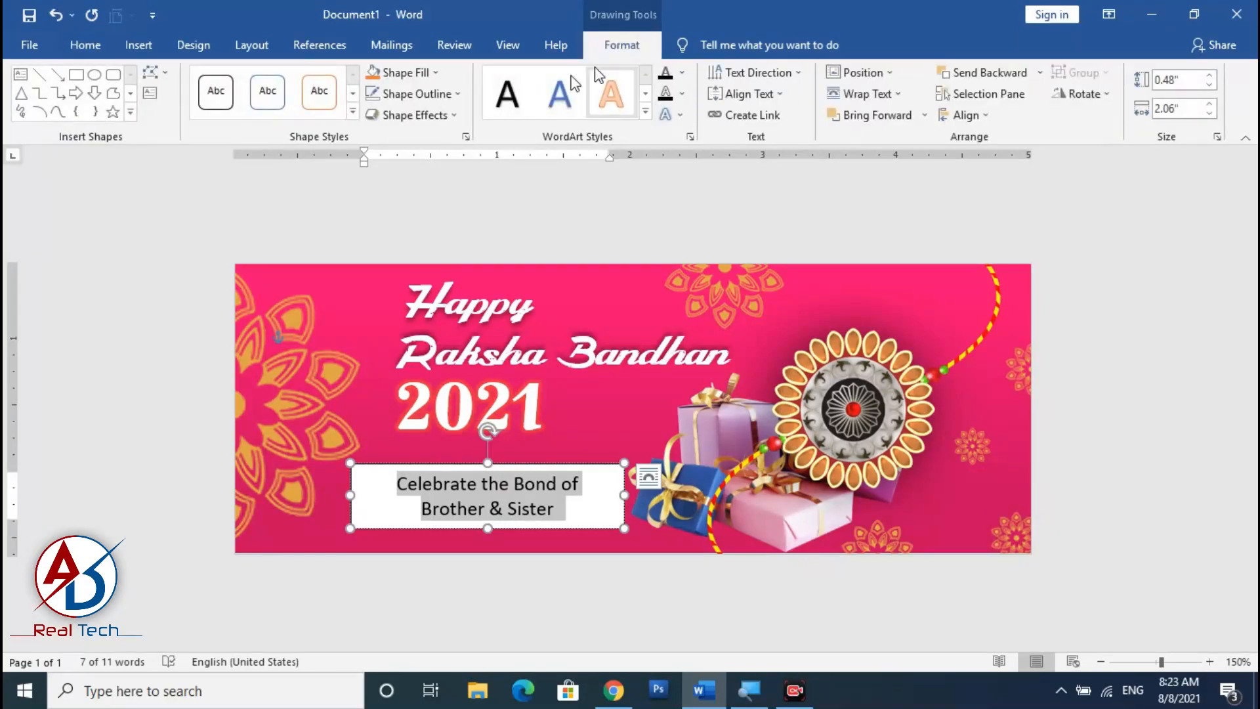
click(407, 73)
click(441, 269)
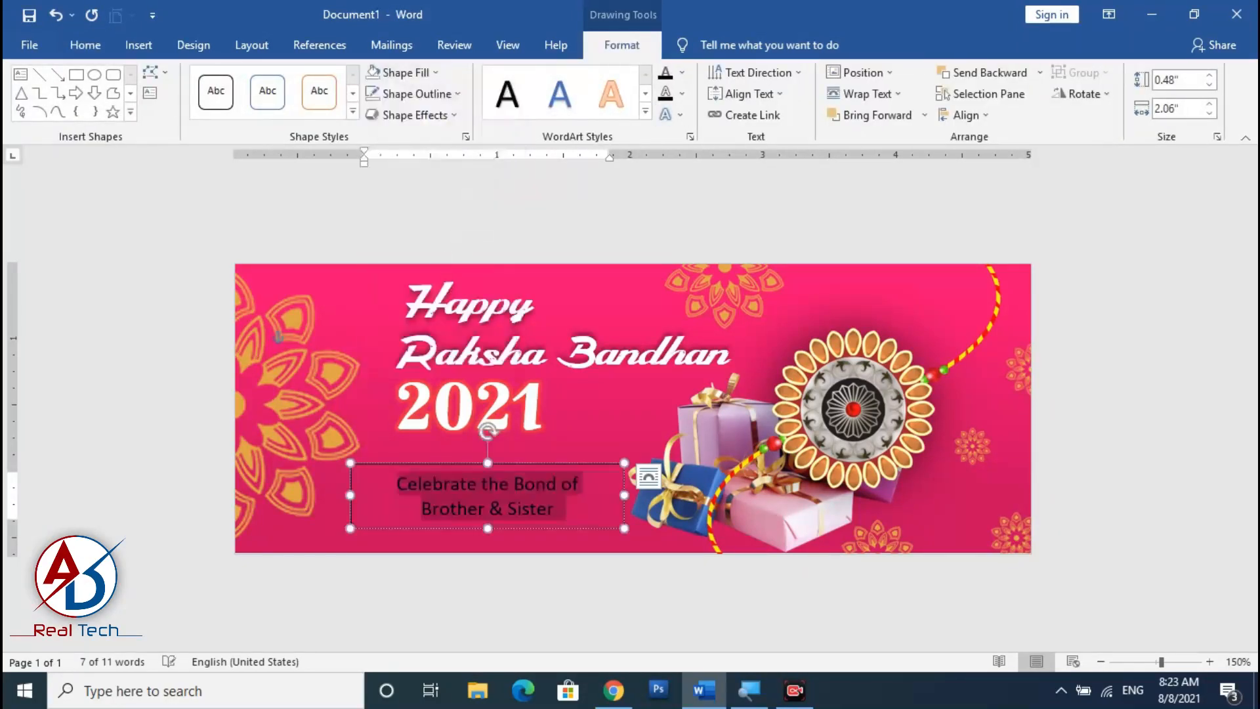
click(457, 94)
click(424, 290)
Narrow the tagline box, move it under 2021 and left-align its text.
drag(620, 493, 556, 428)
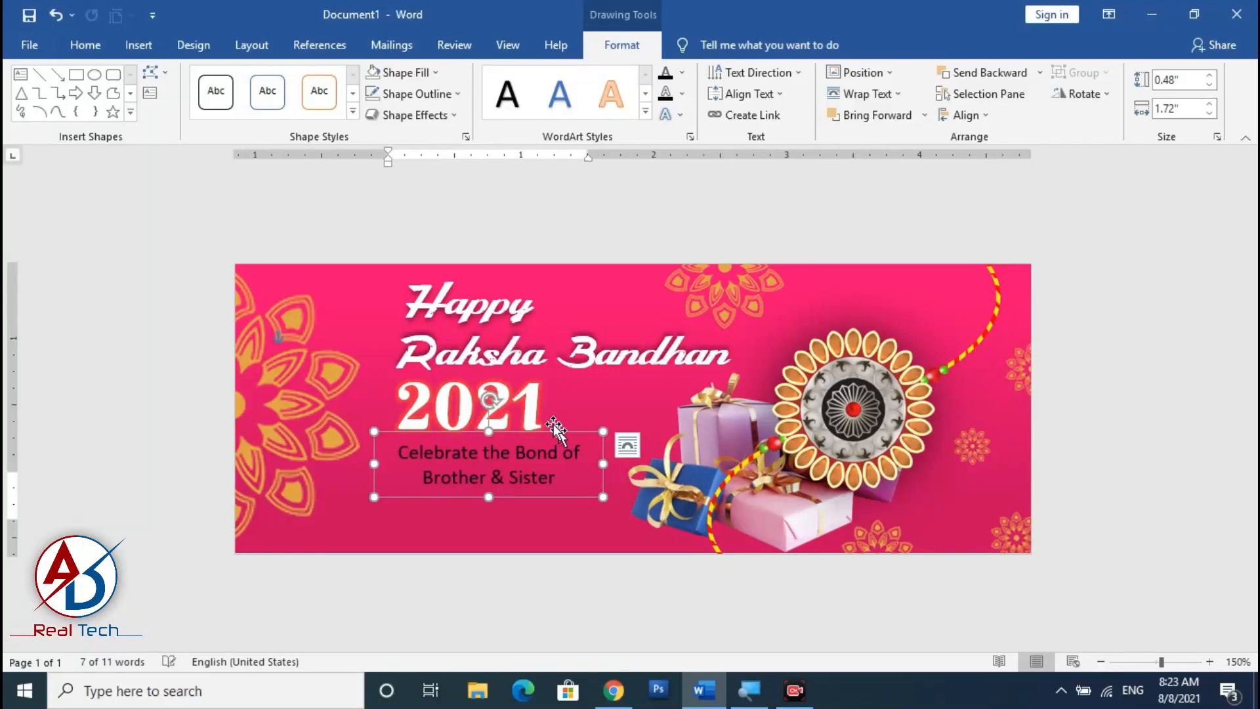
click(85, 45)
click(452, 113)
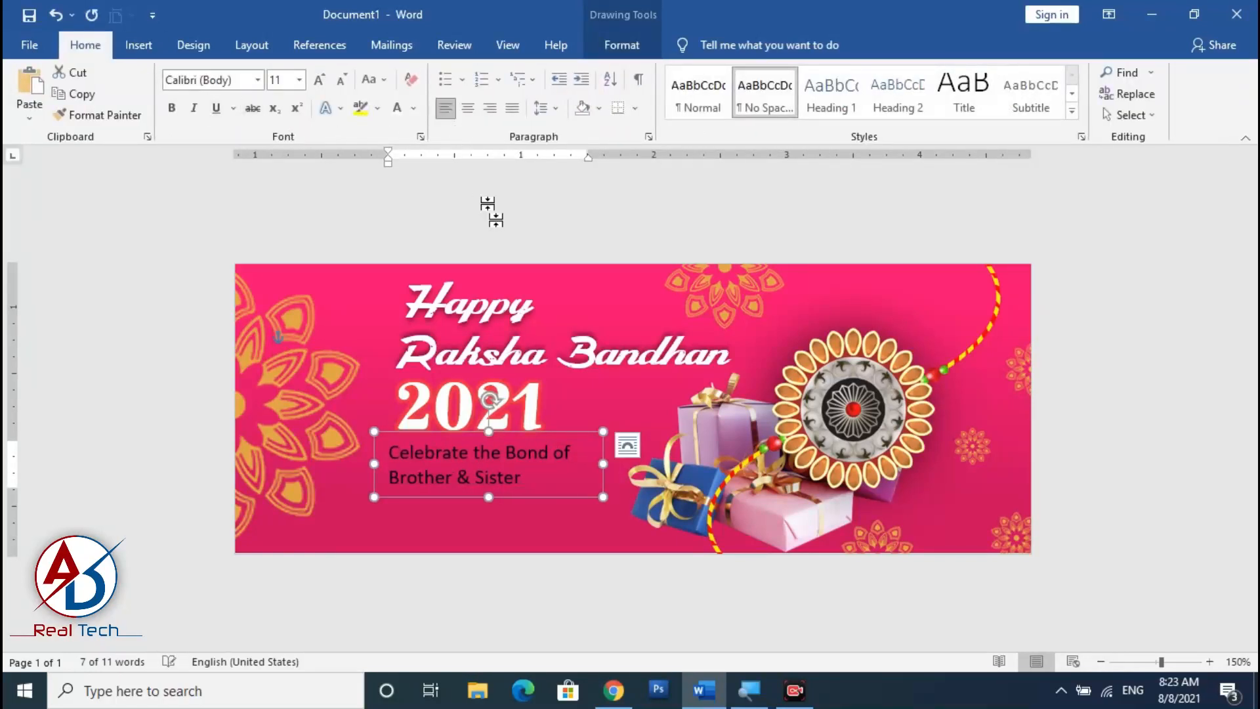
drag(582, 435, 590, 439)
click(548, 522)
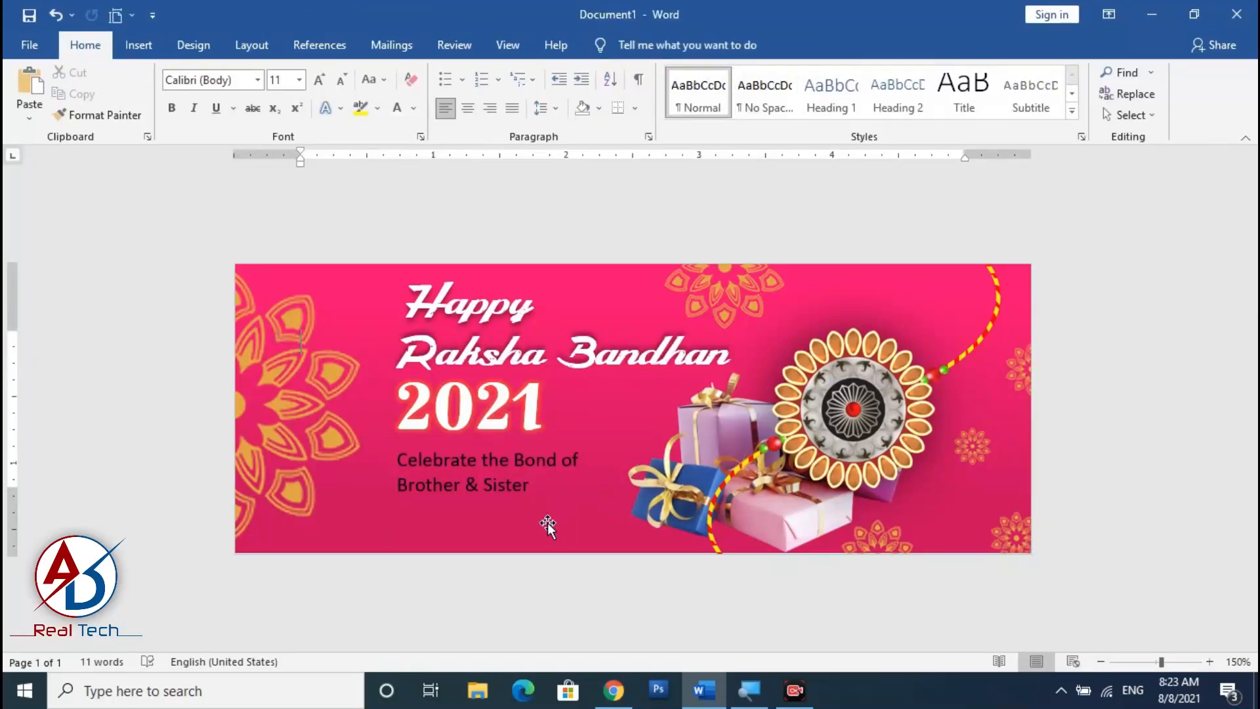
Change the tagline text colour to yellow.
ctrl+scroll(547, 522, up, 5)
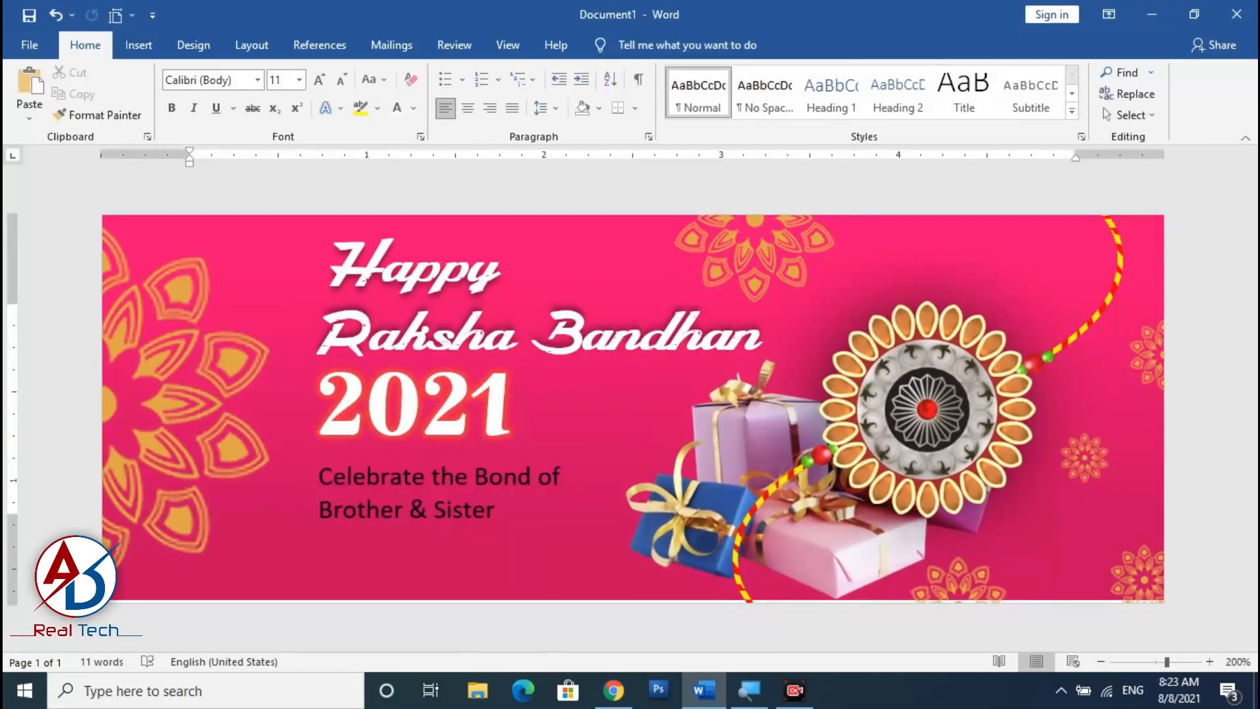
click(486, 502)
key(ctrl+a)
click(416, 112)
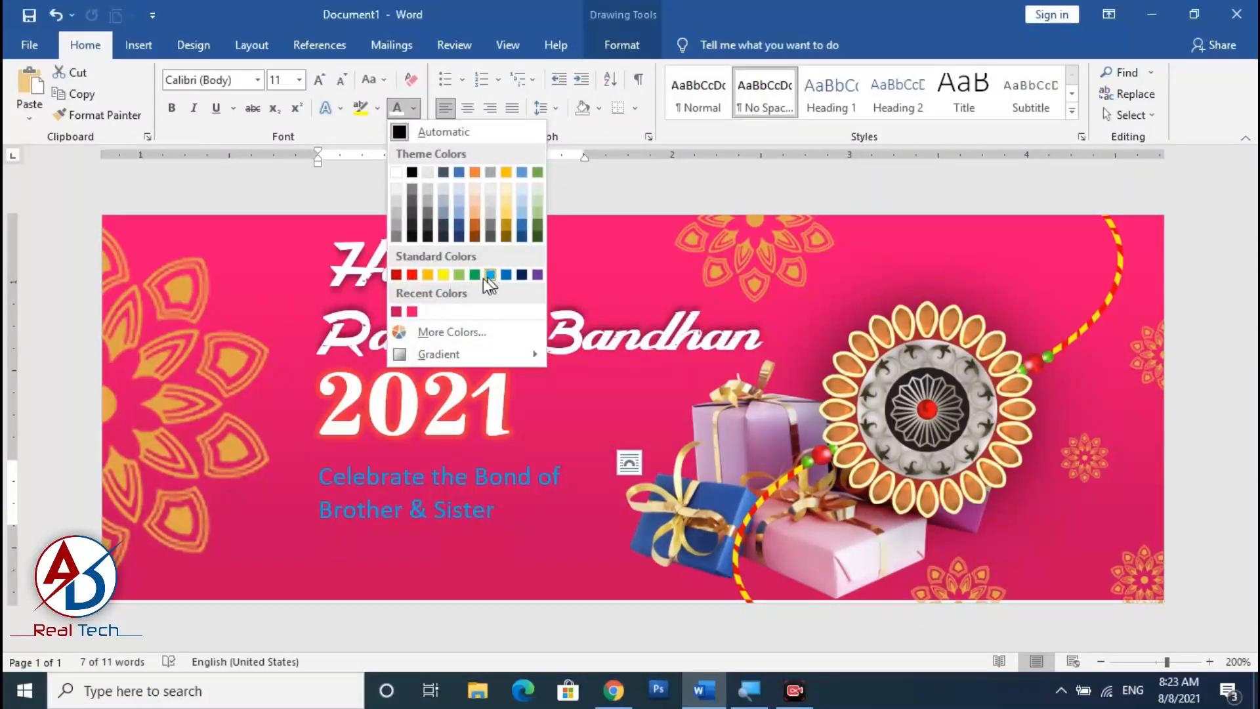
click(444, 275)
click(837, 526)
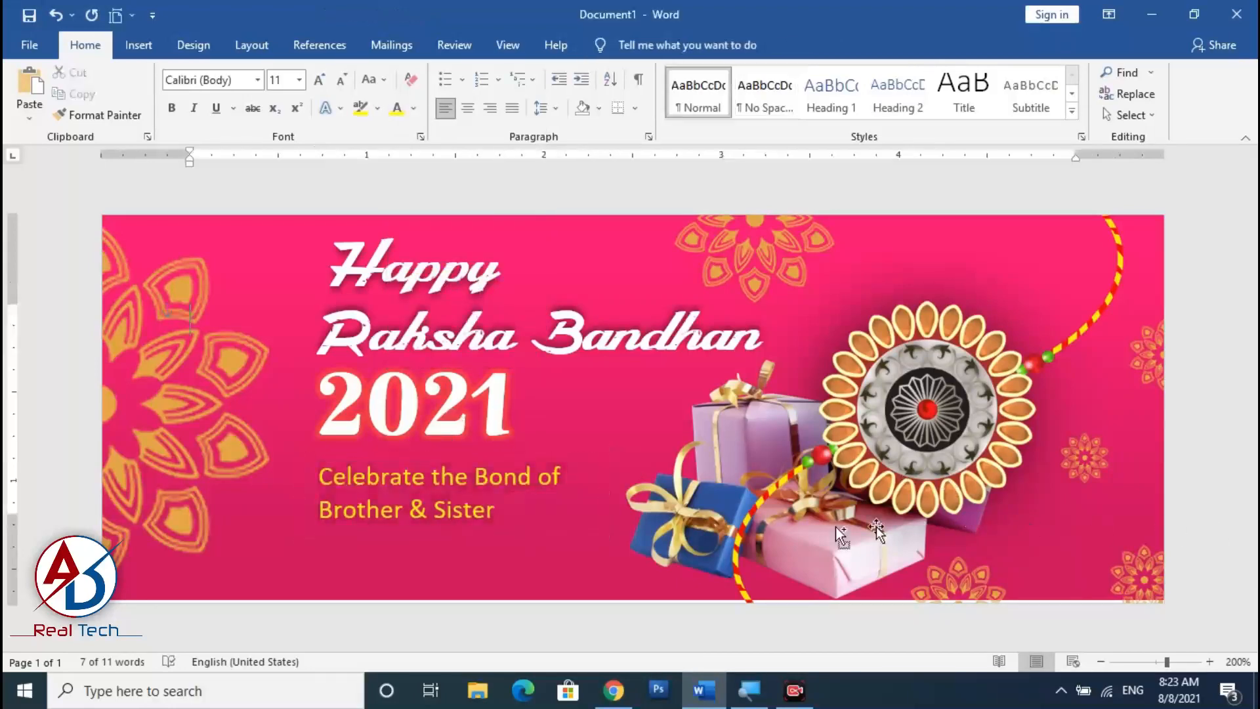
Draw a horizontal line about 1.5" long between 2021 and the tagline.
scroll(686, 567, down, 5)
scroll(658, 557, down, 5)
scroll(650, 546, up, 4)
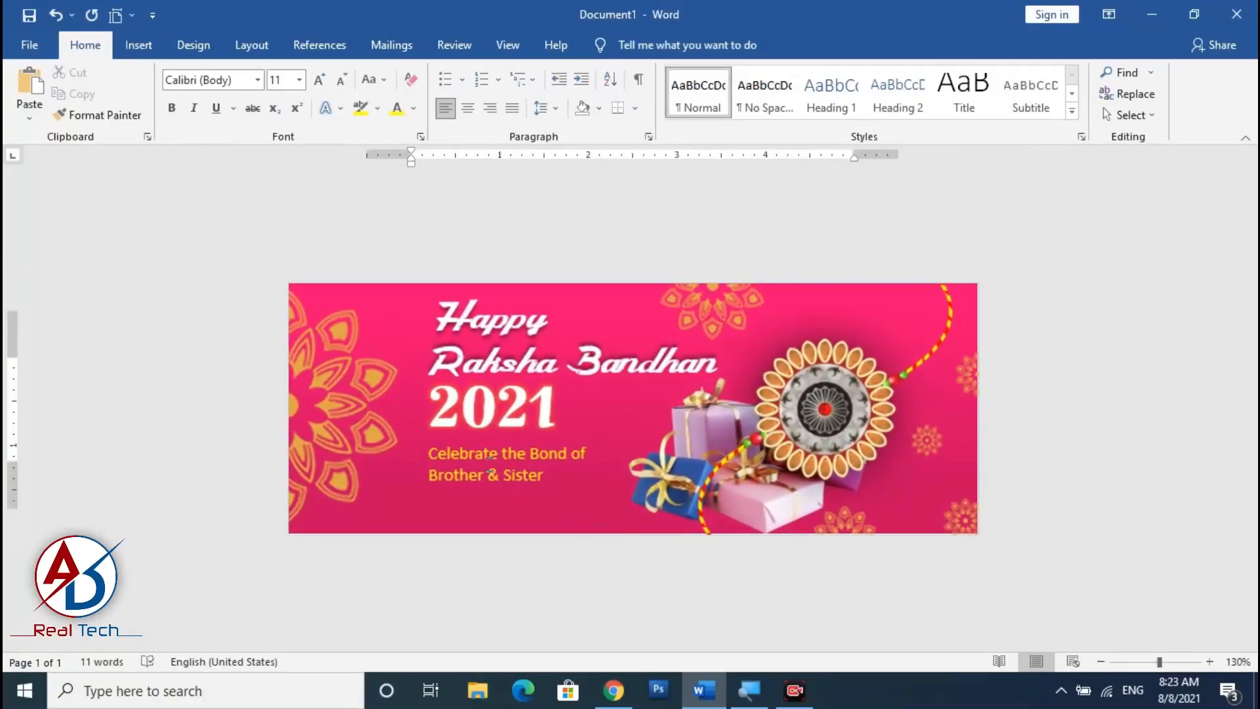
scroll(633, 407, up, 6)
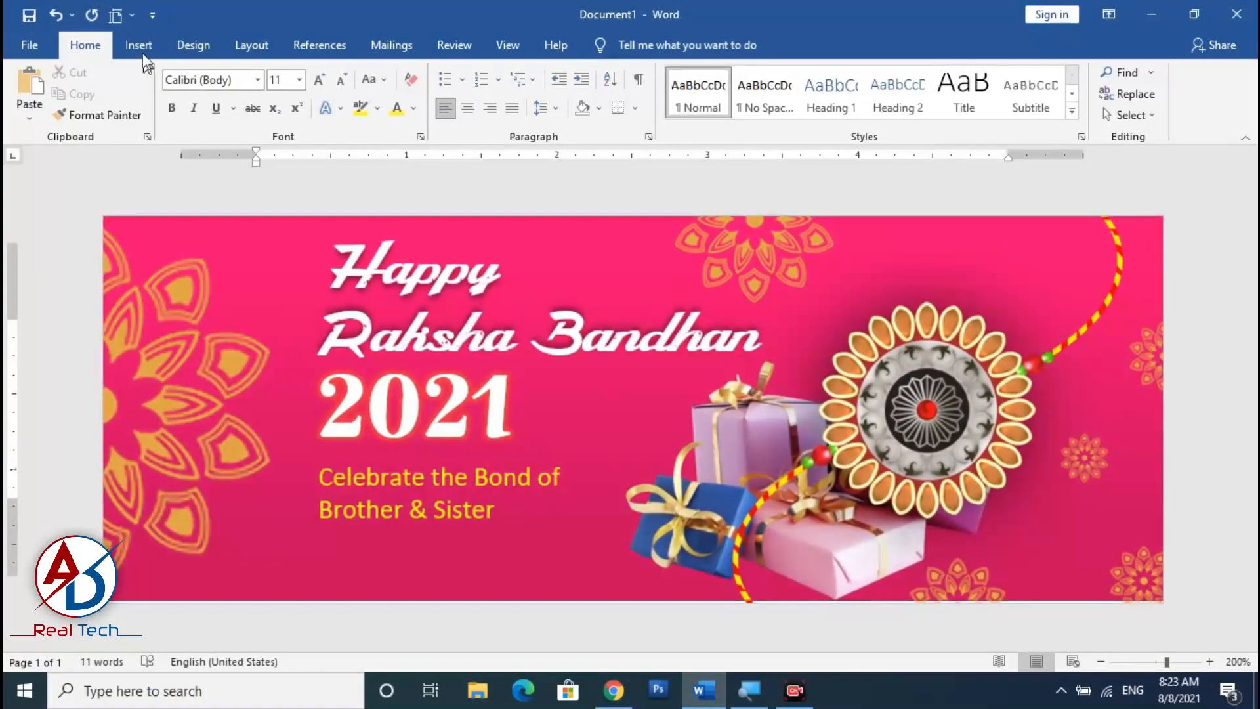
click(138, 45)
click(245, 72)
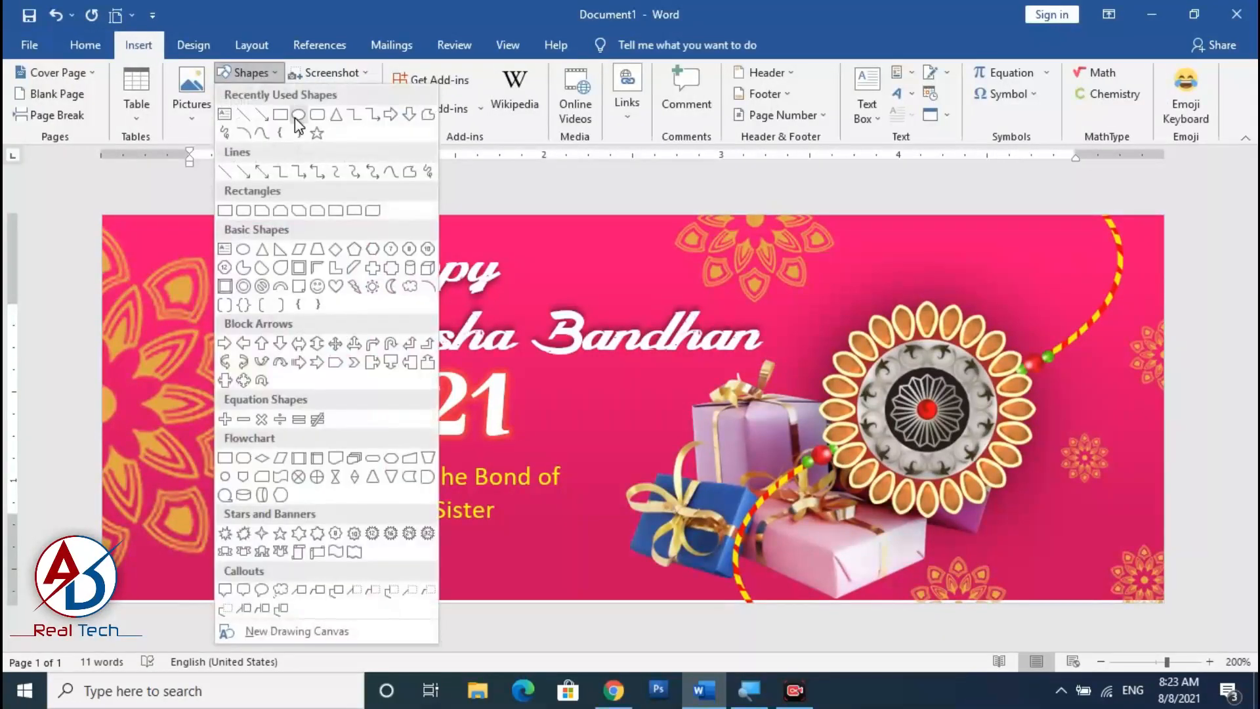
click(248, 118)
mouse_move(319, 451)
mouse_down()
mouse_move(584, 450)
mouse_move(524, 456)
mouse_up()
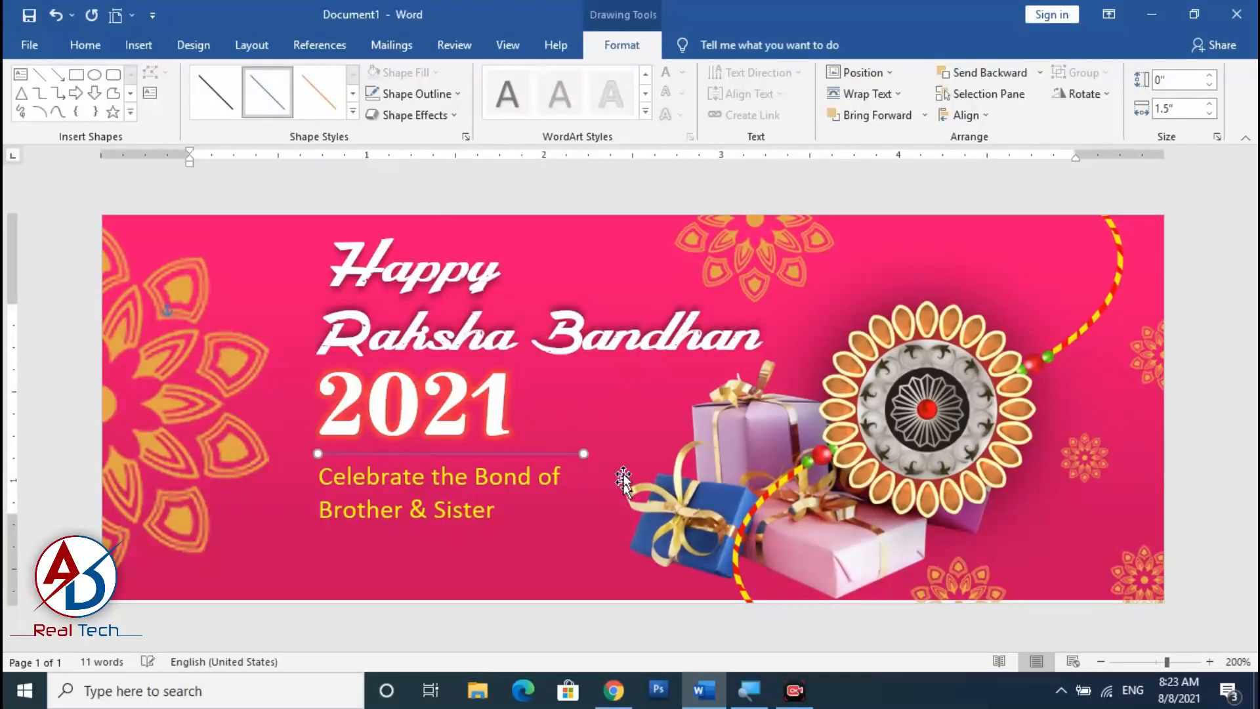
Set the line's outline colour to orange.
click(418, 95)
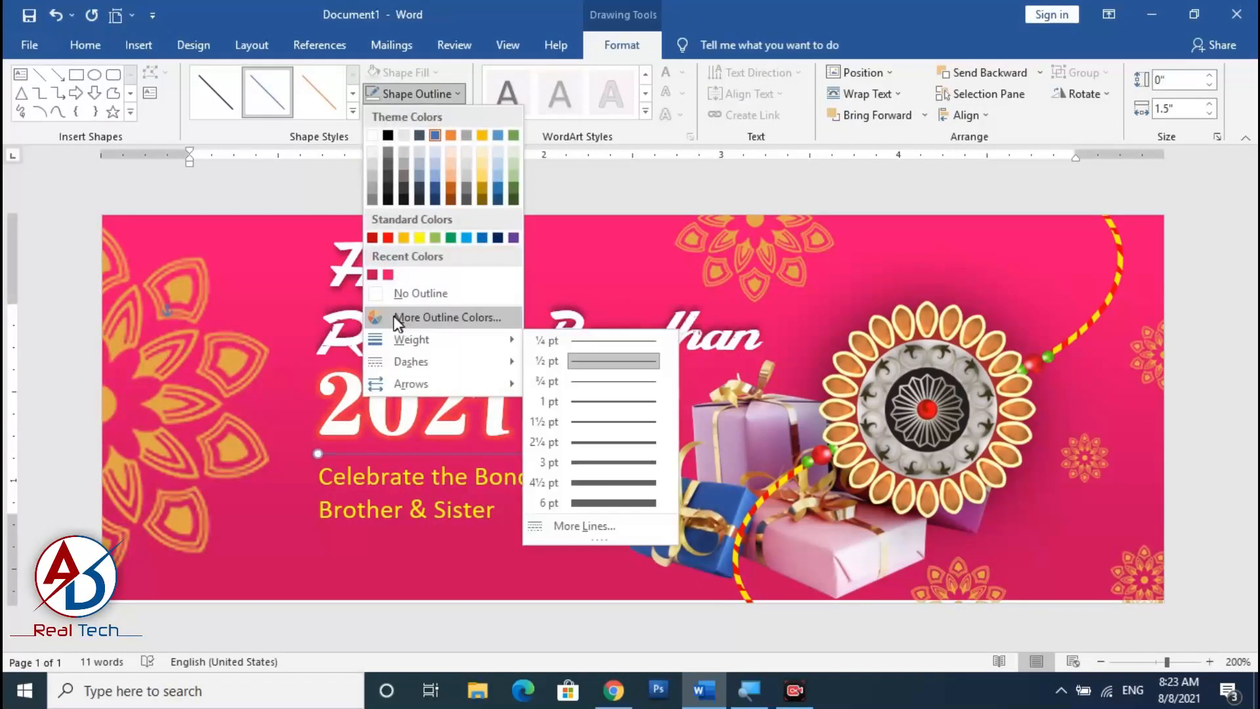
click(372, 137)
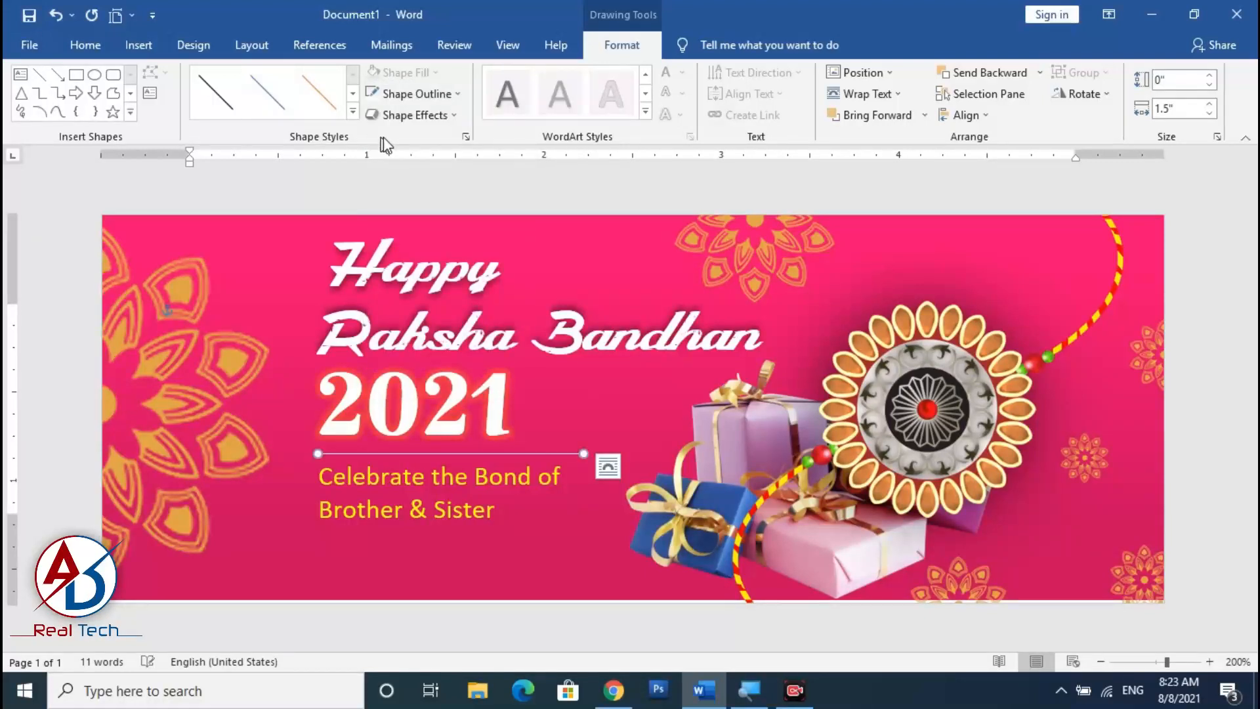
click(450, 97)
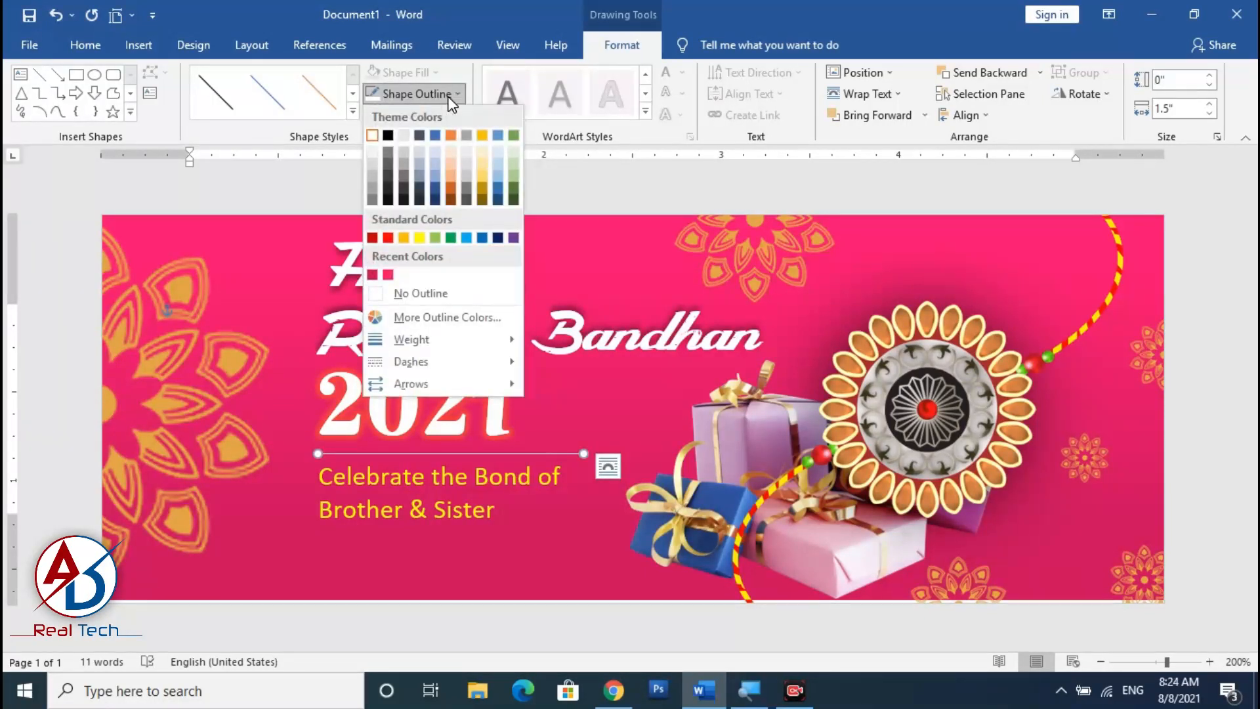
click(451, 99)
click(438, 96)
click(403, 238)
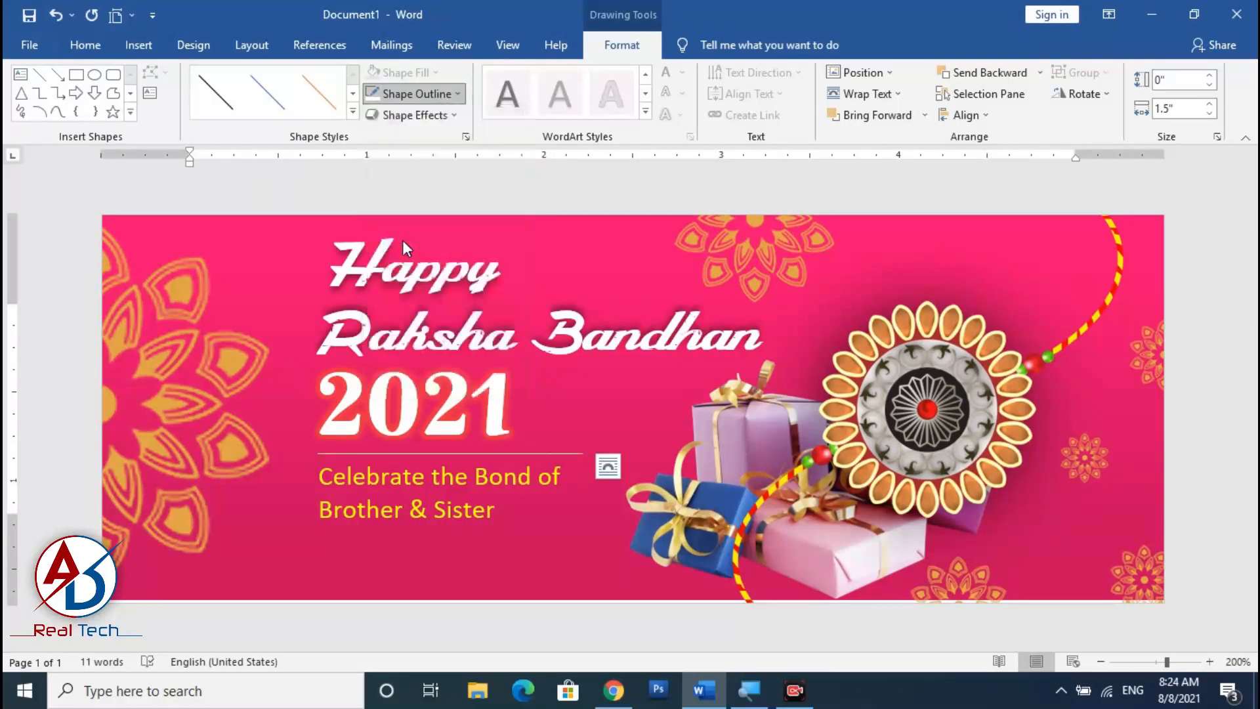
Set the line's outline weight to 1 pt.
click(429, 96)
mouse_move(499, 345)
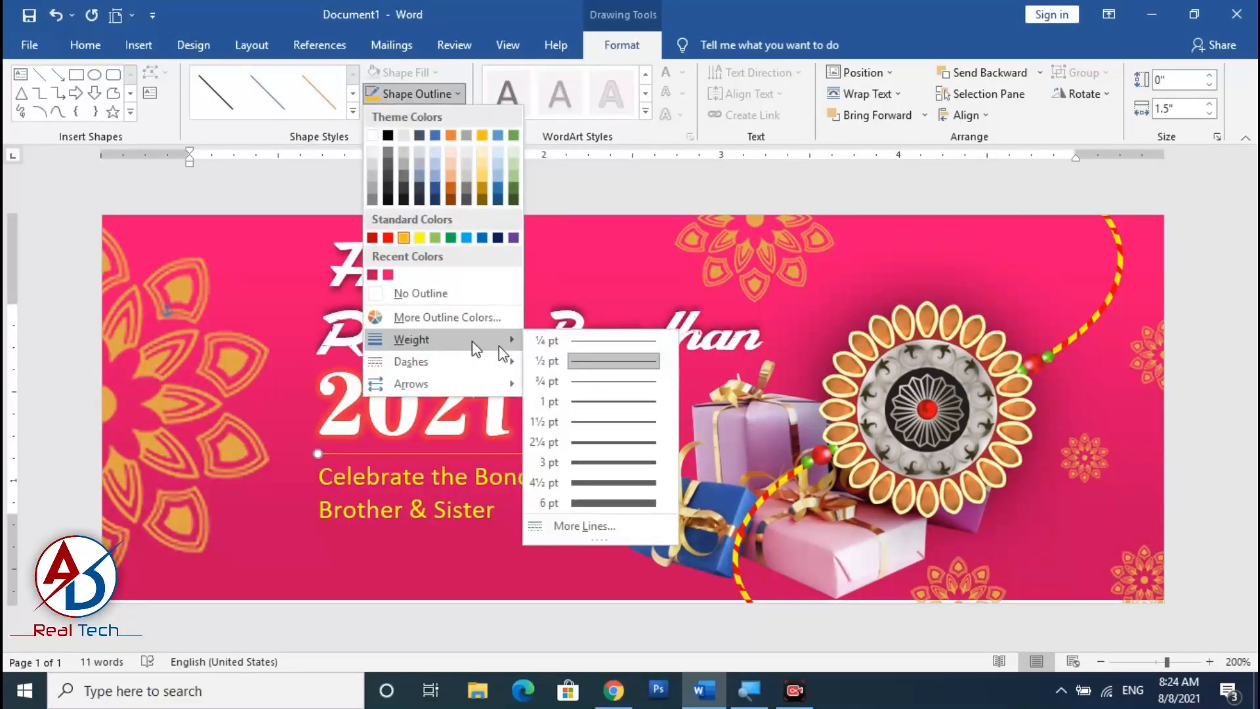
click(597, 403)
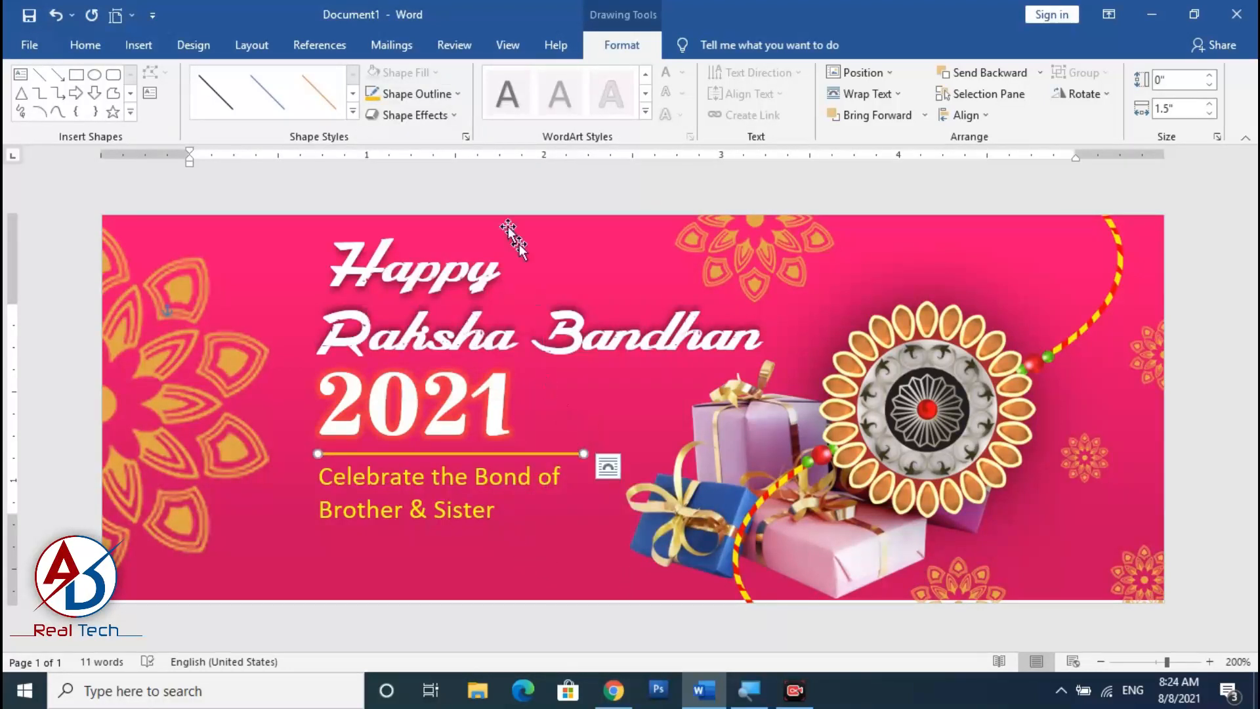
click(420, 94)
mouse_move(445, 364)
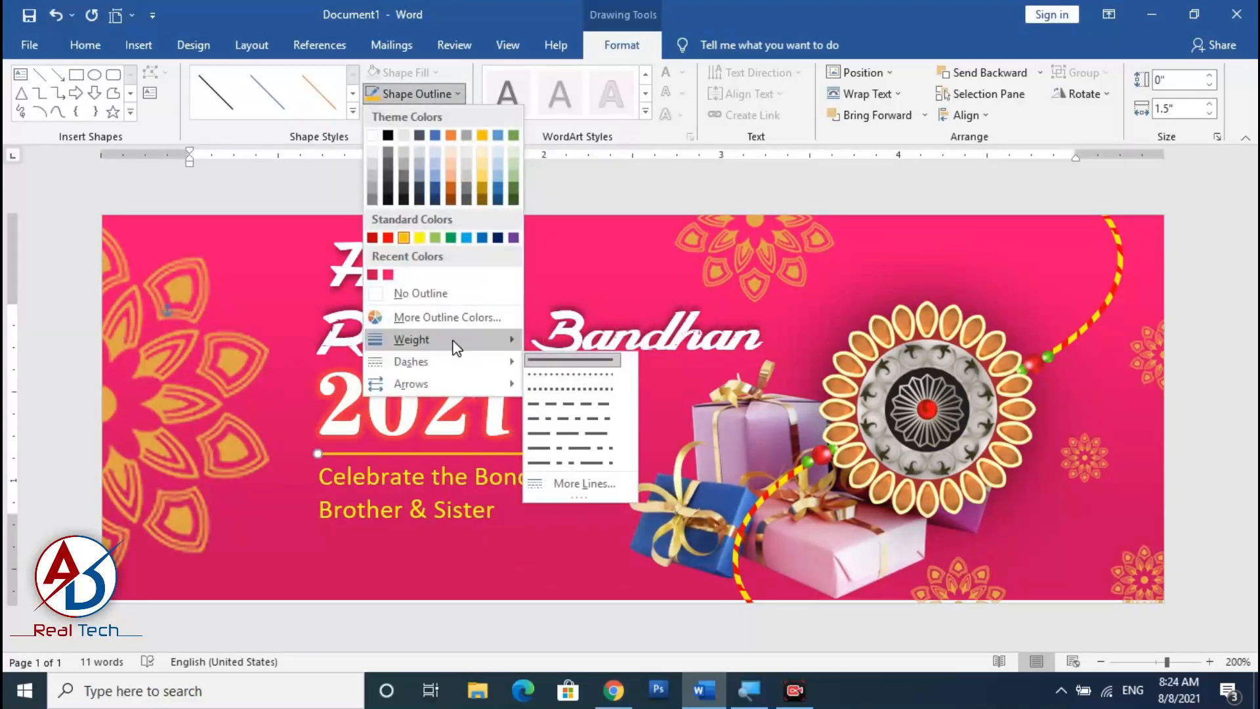
click(448, 317)
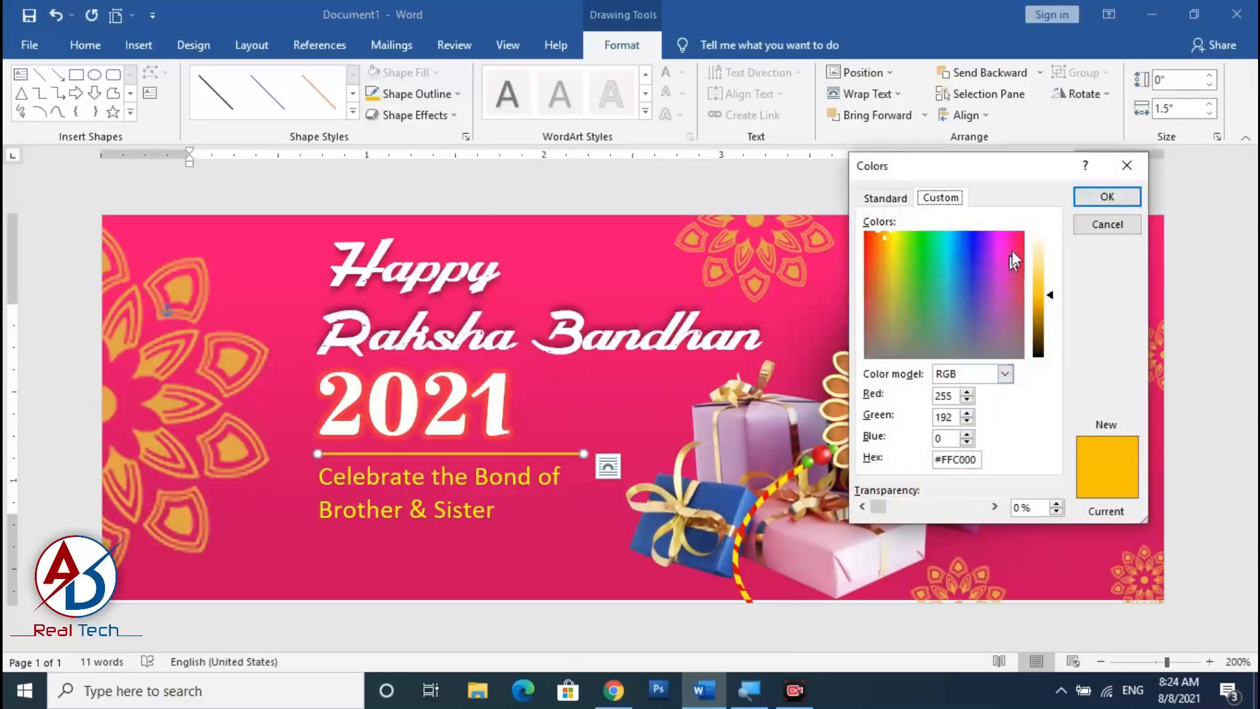
click(1108, 224)
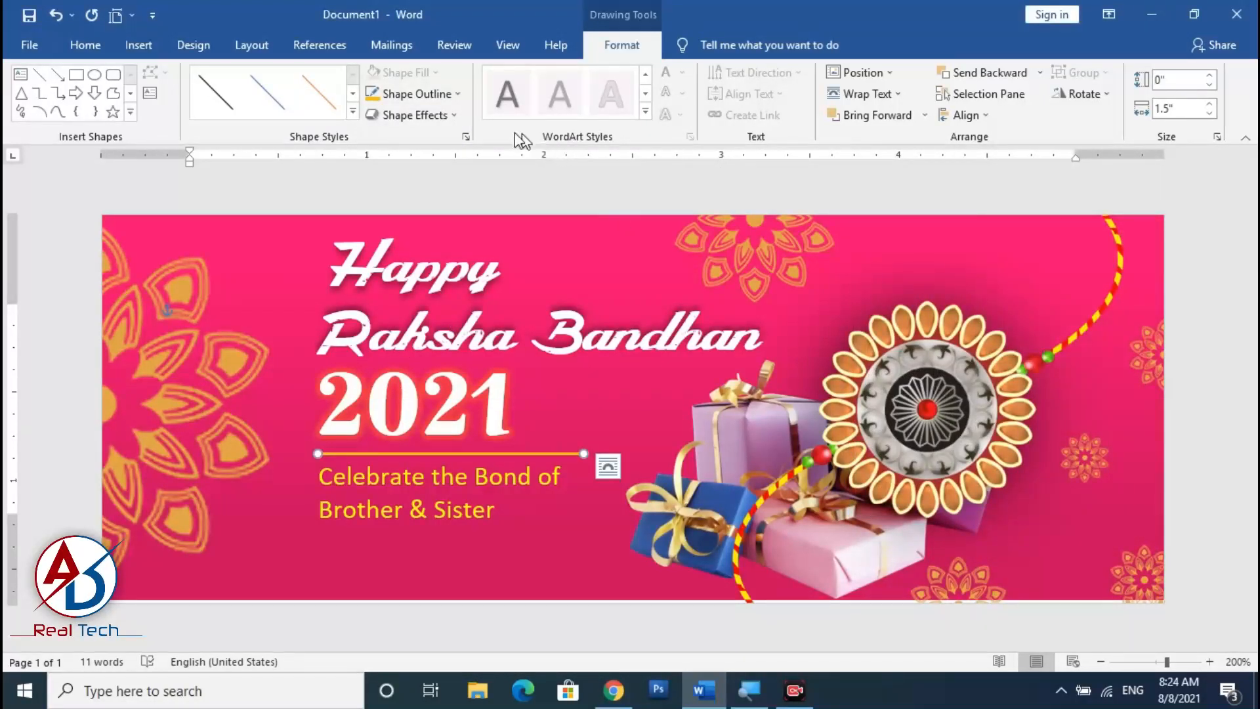
Switch the decorative line's outline to a gradient line and set its middle gradient stop to orange.
click(459, 96)
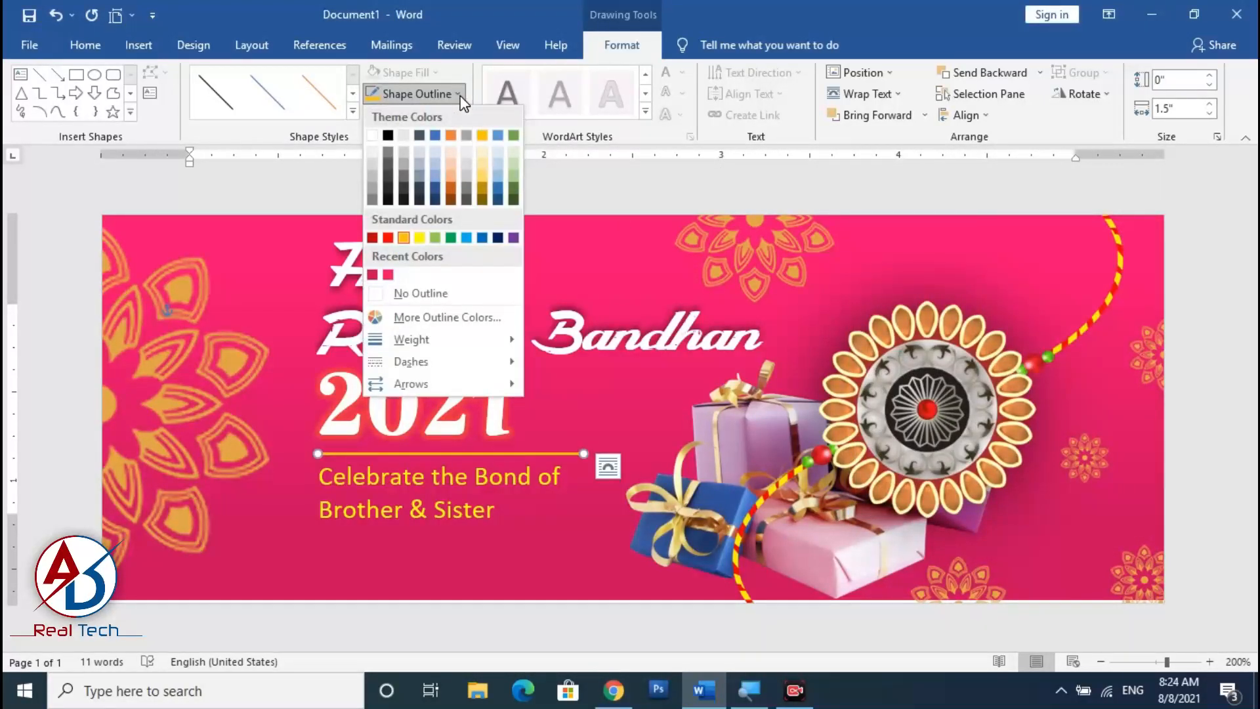
click(491, 2)
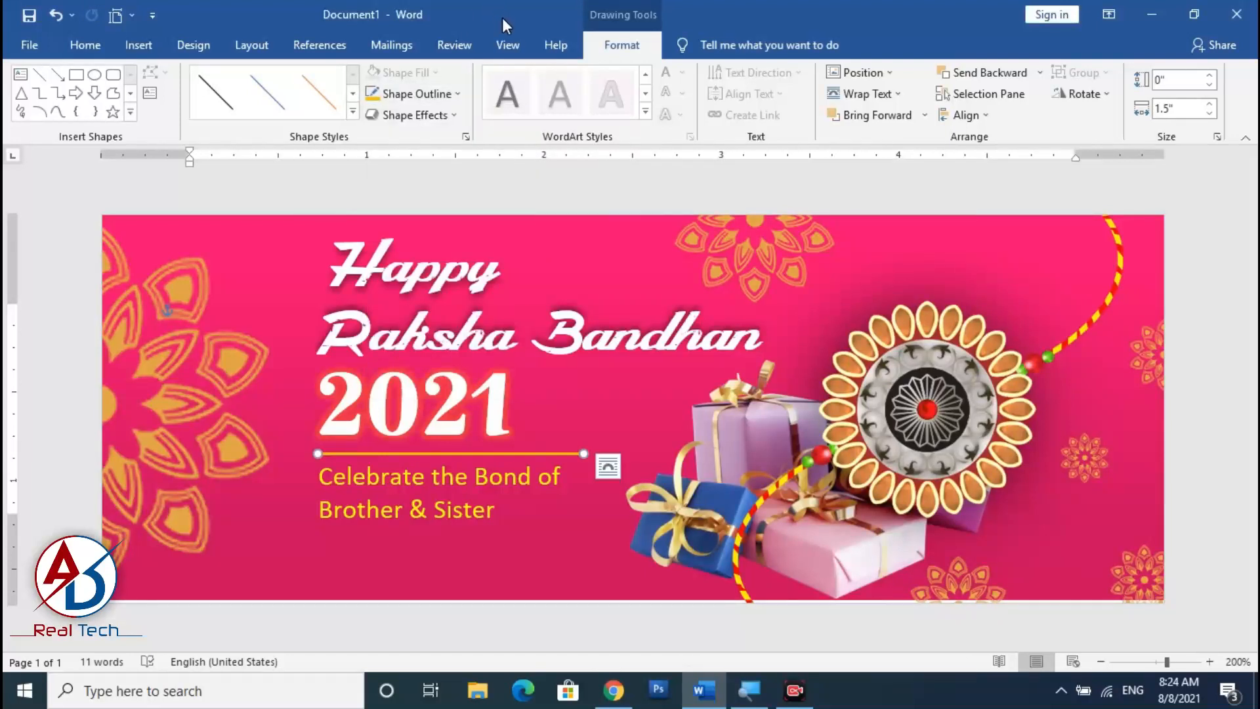
click(467, 137)
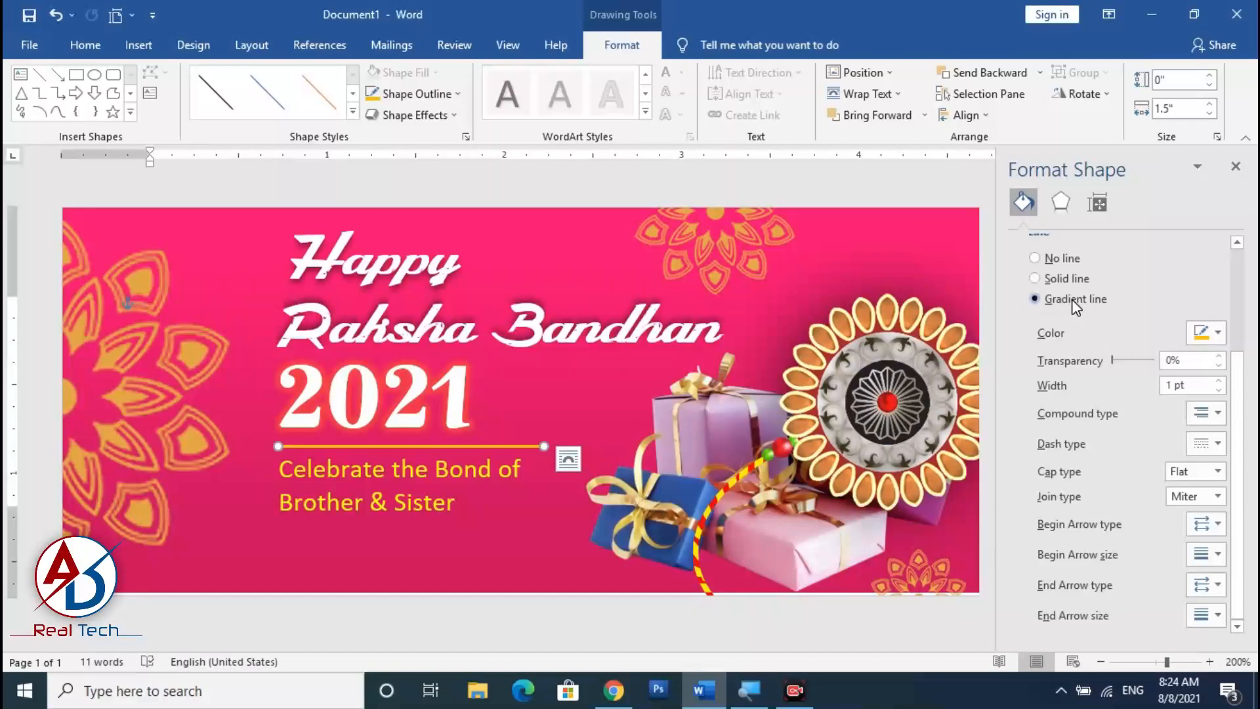
scroll(1080, 460, down, 1)
mouse_move(1132, 428)
mouse_down()
mouse_move(1121, 427)
mouse_move(1174, 425)
mouse_move(1111, 426)
mouse_up()
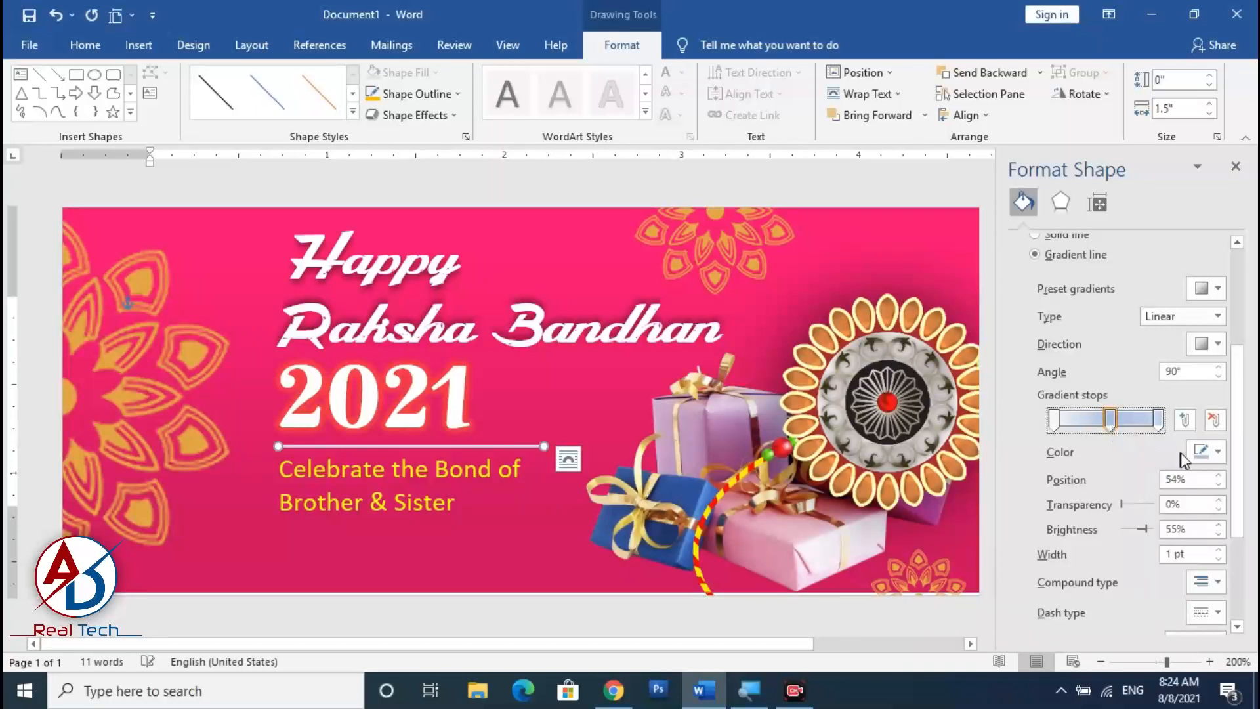
click(1218, 453)
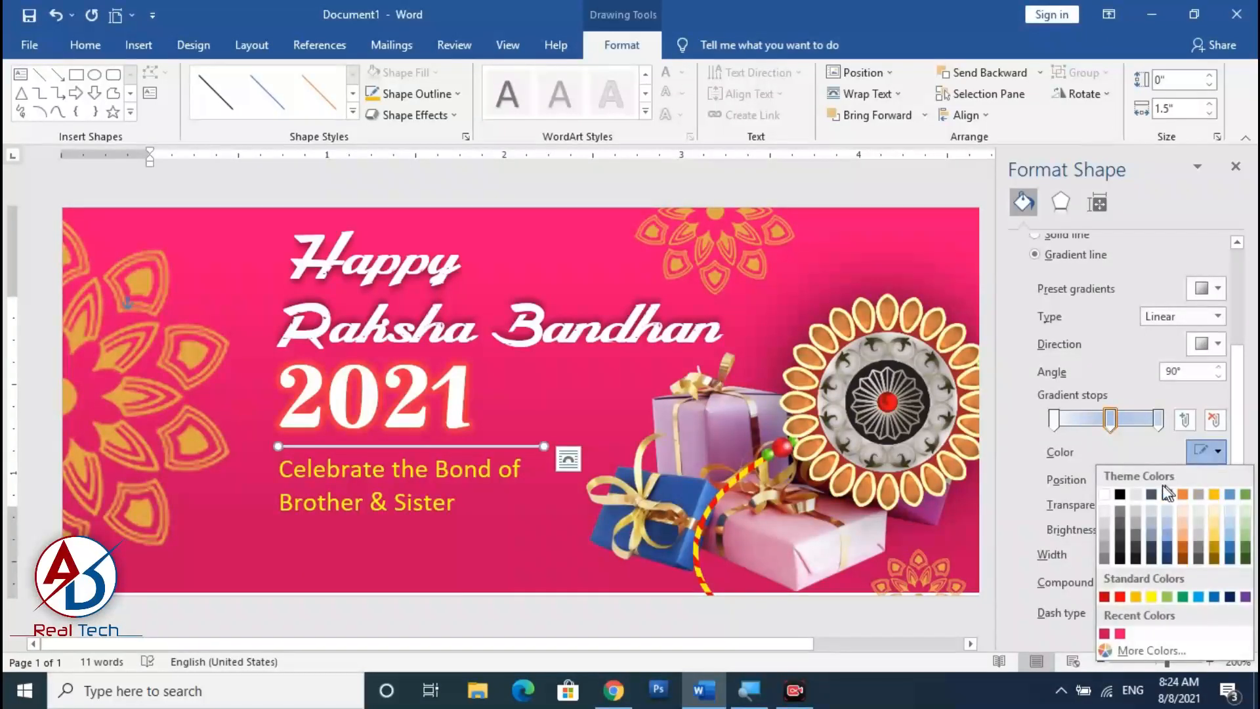
click(1136, 598)
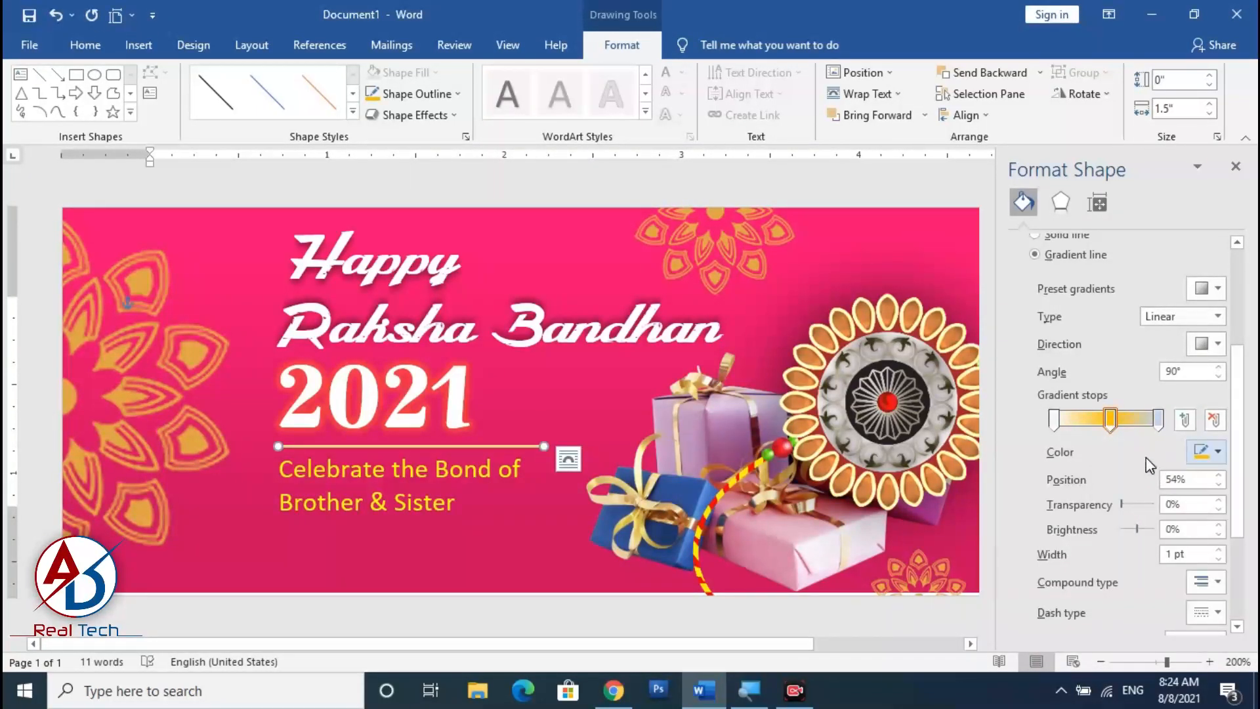
Colour the line's end gradient stop orange and choose a linear gradient direction.
click(1159, 420)
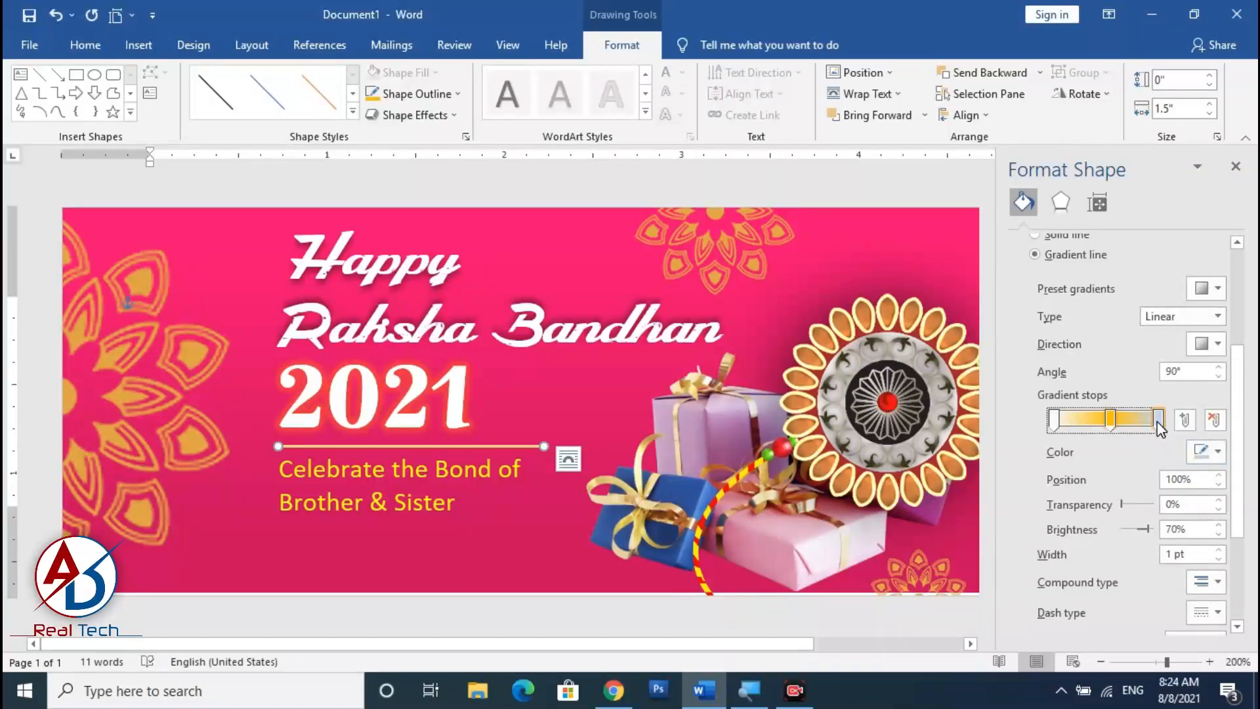
click(1218, 452)
click(1106, 494)
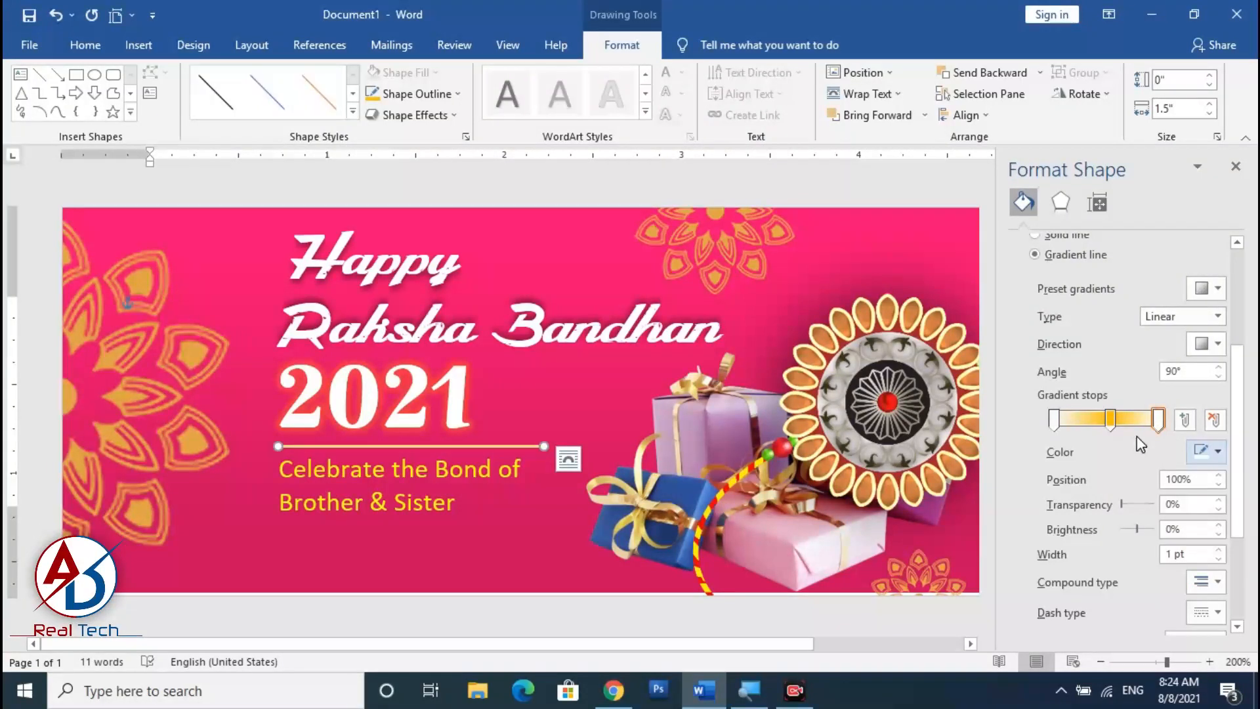
click(1059, 426)
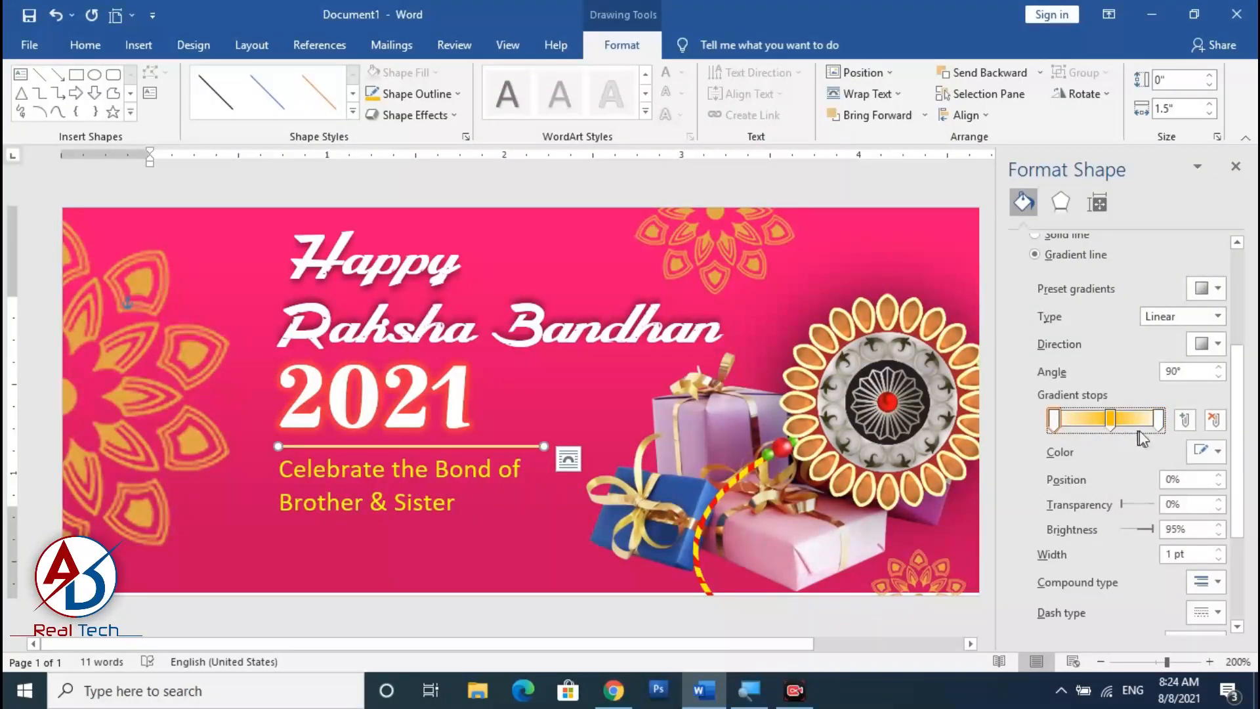
click(1158, 425)
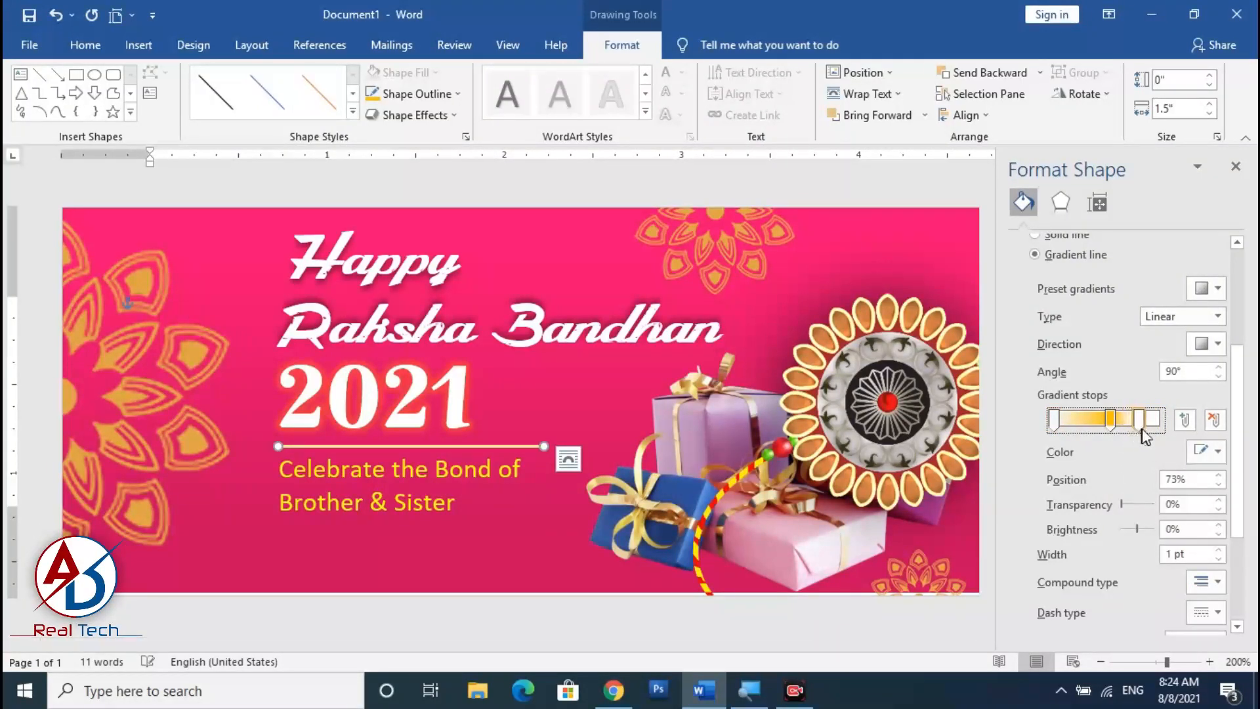
click(1218, 344)
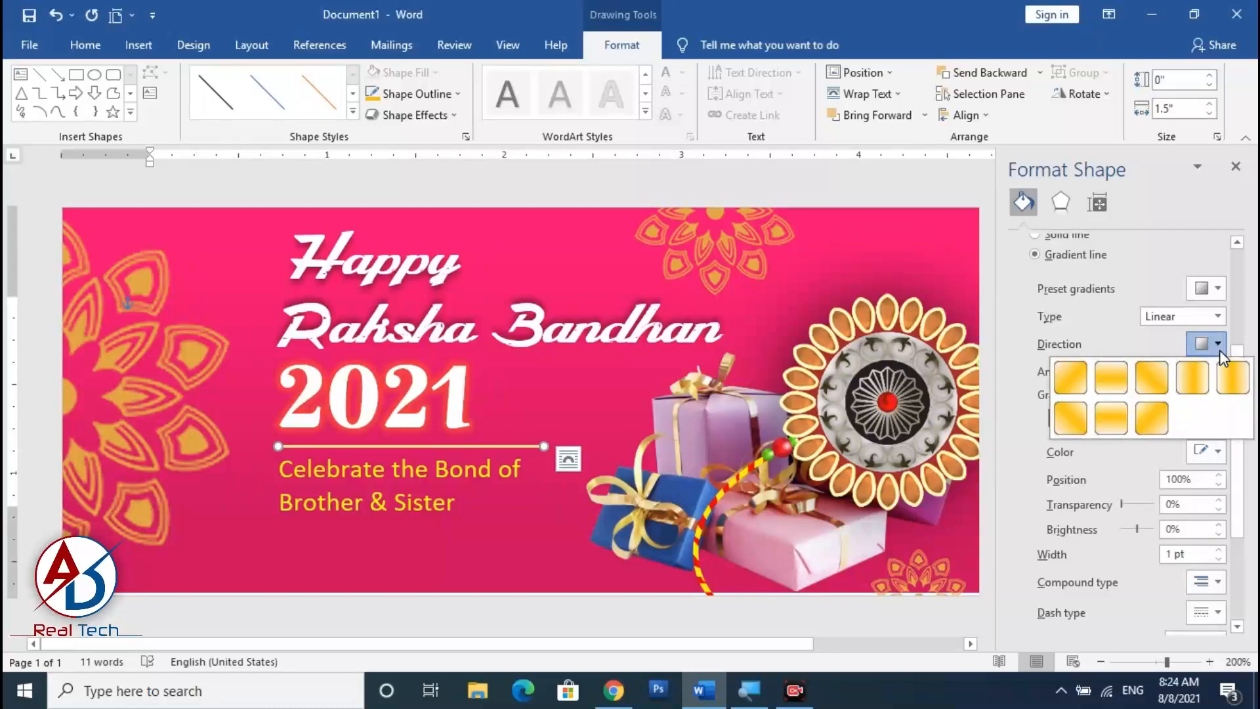
click(1175, 393)
Set both end gradient stops of the line to 100% transparency so it fades at the edges.
scroll(1149, 489, down, 3)
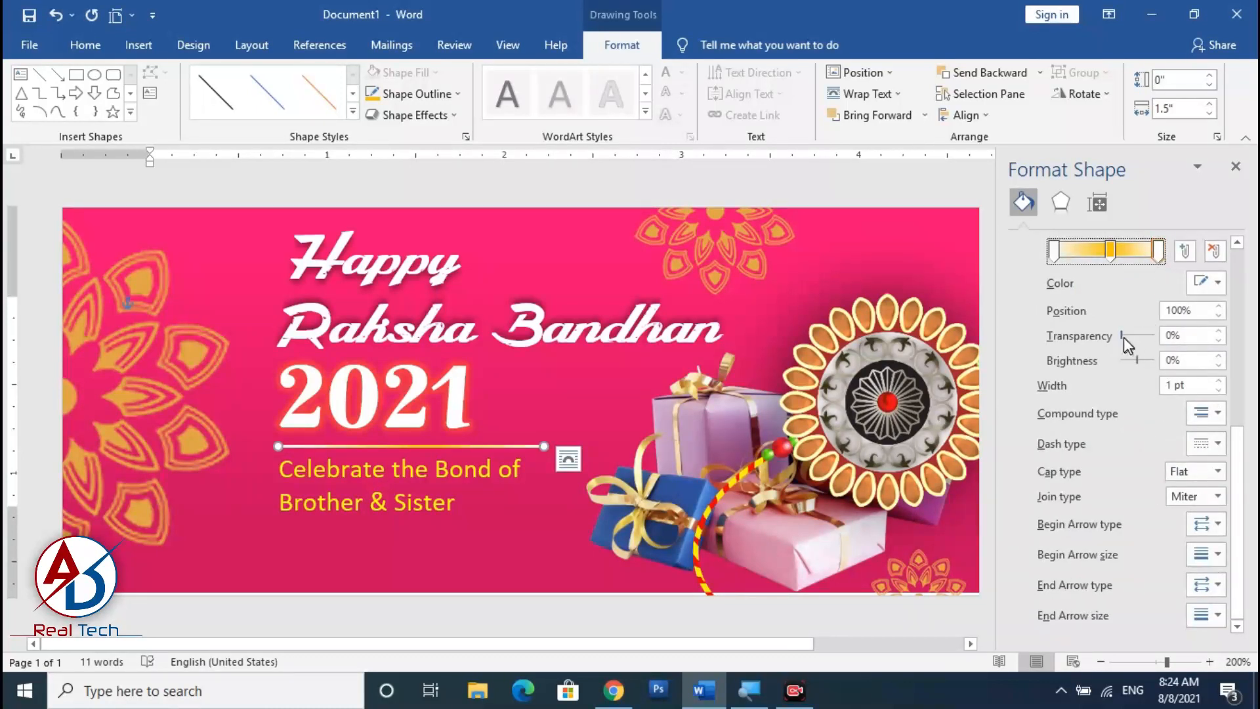
drag(1122, 337, 1158, 338)
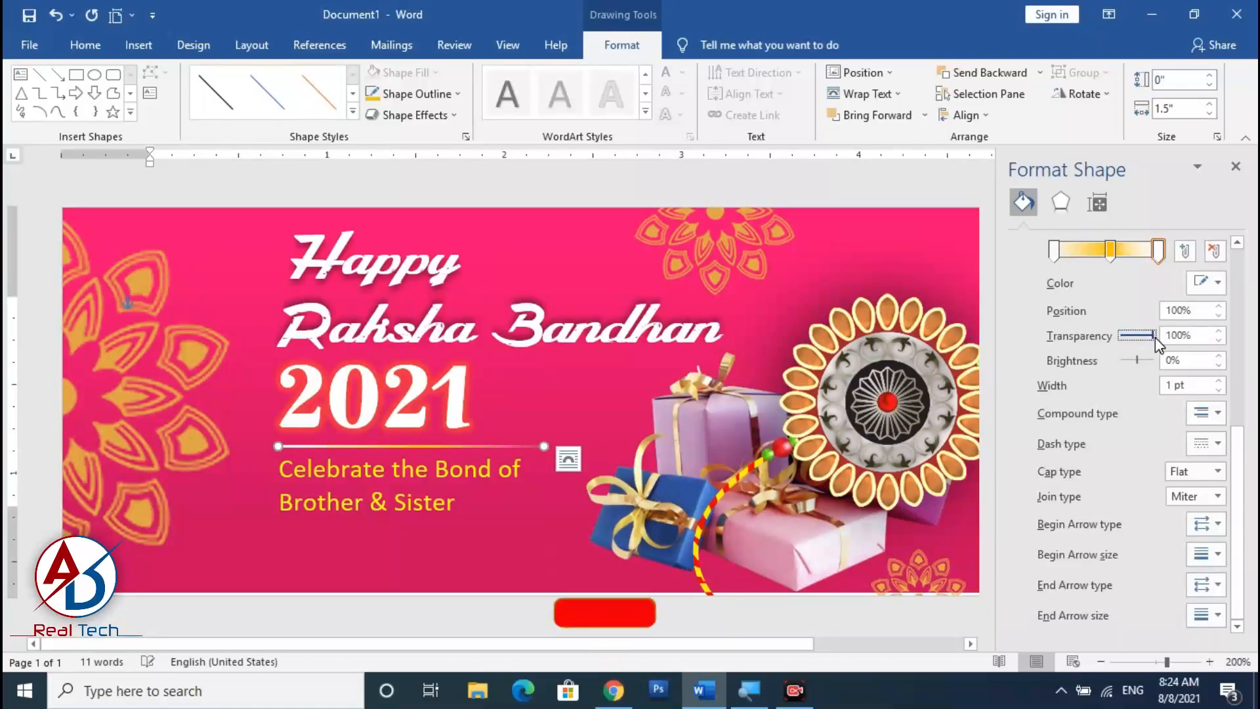
click(1055, 252)
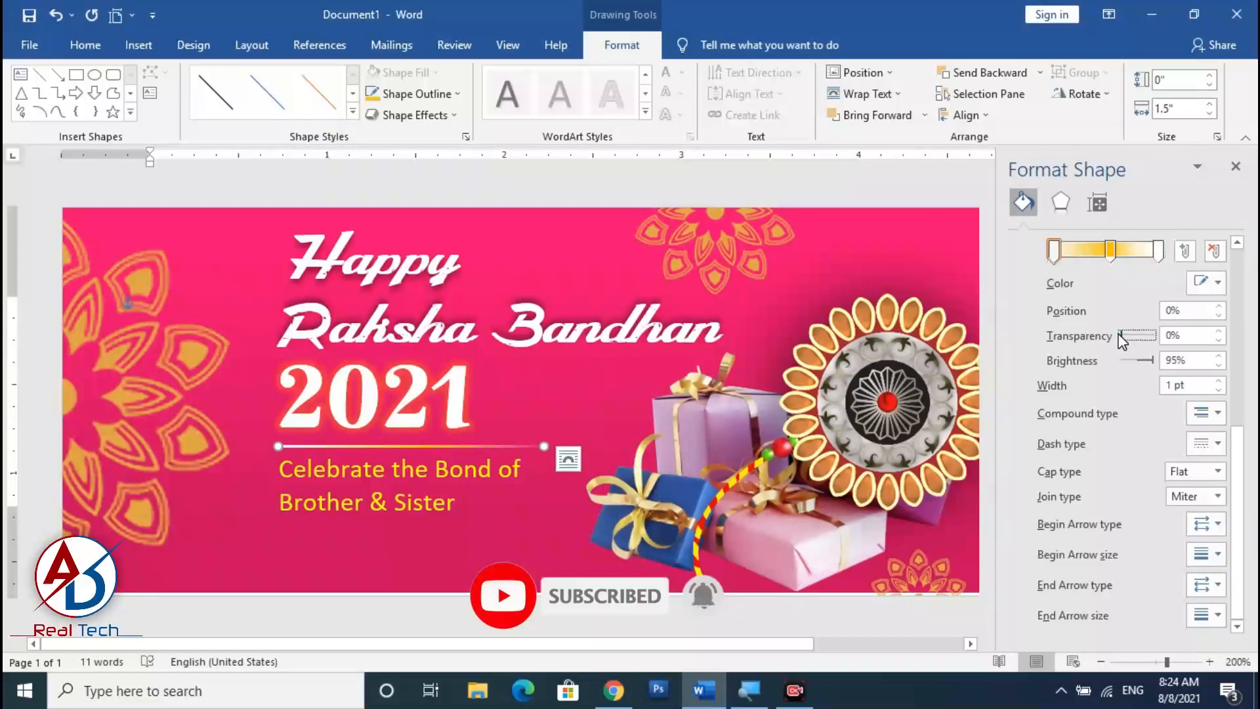
drag(1122, 338, 1156, 337)
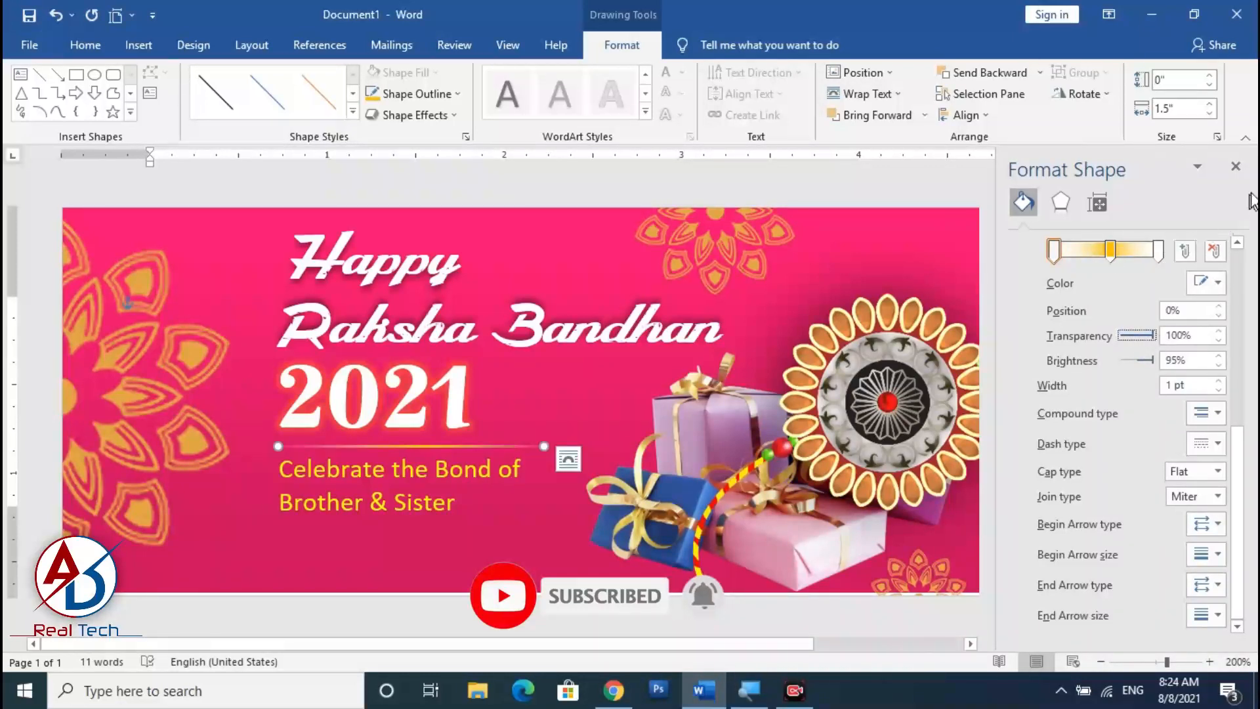
click(1236, 166)
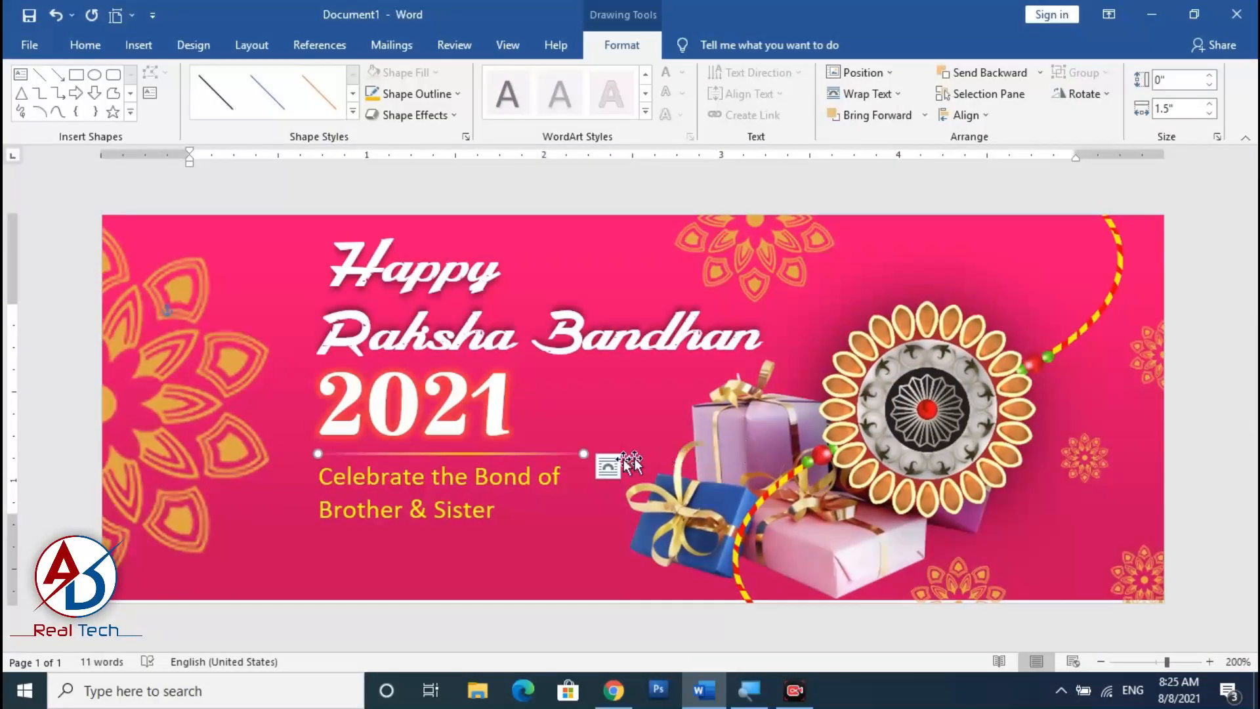
Extend the pink background rectangle's height to about 2.22".
click(1184, 502)
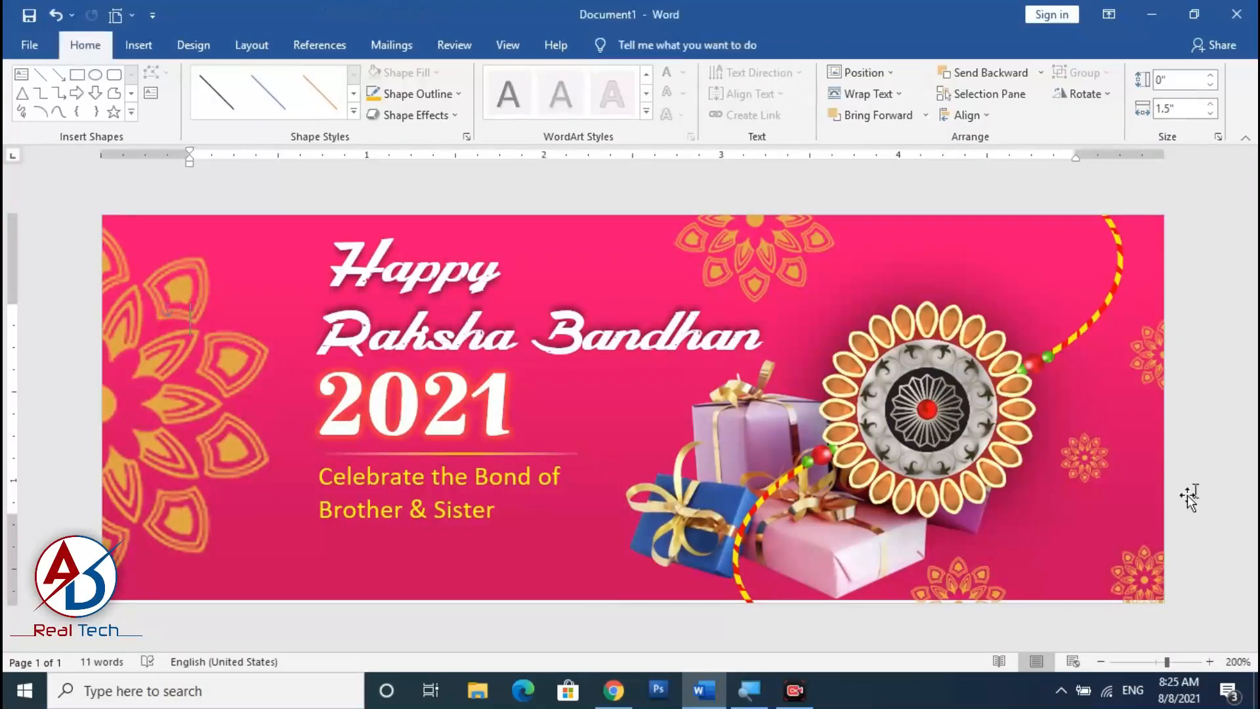
click(568, 599)
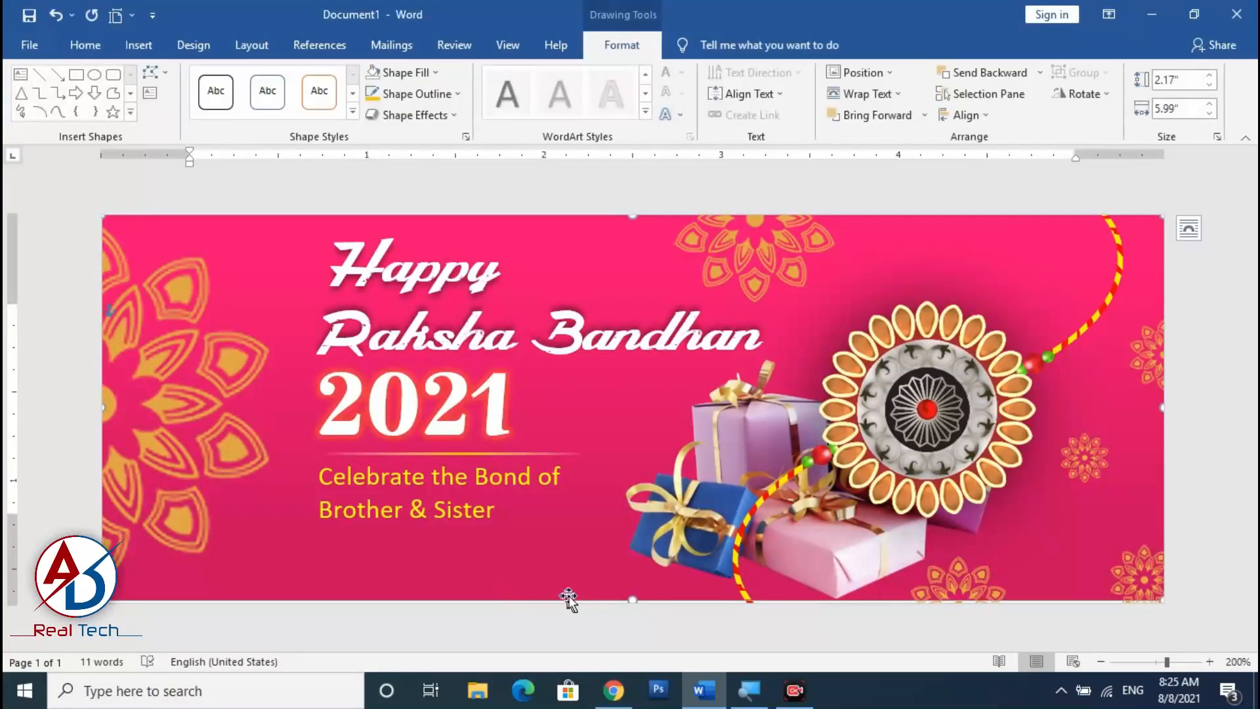
drag(632, 599, 633, 610)
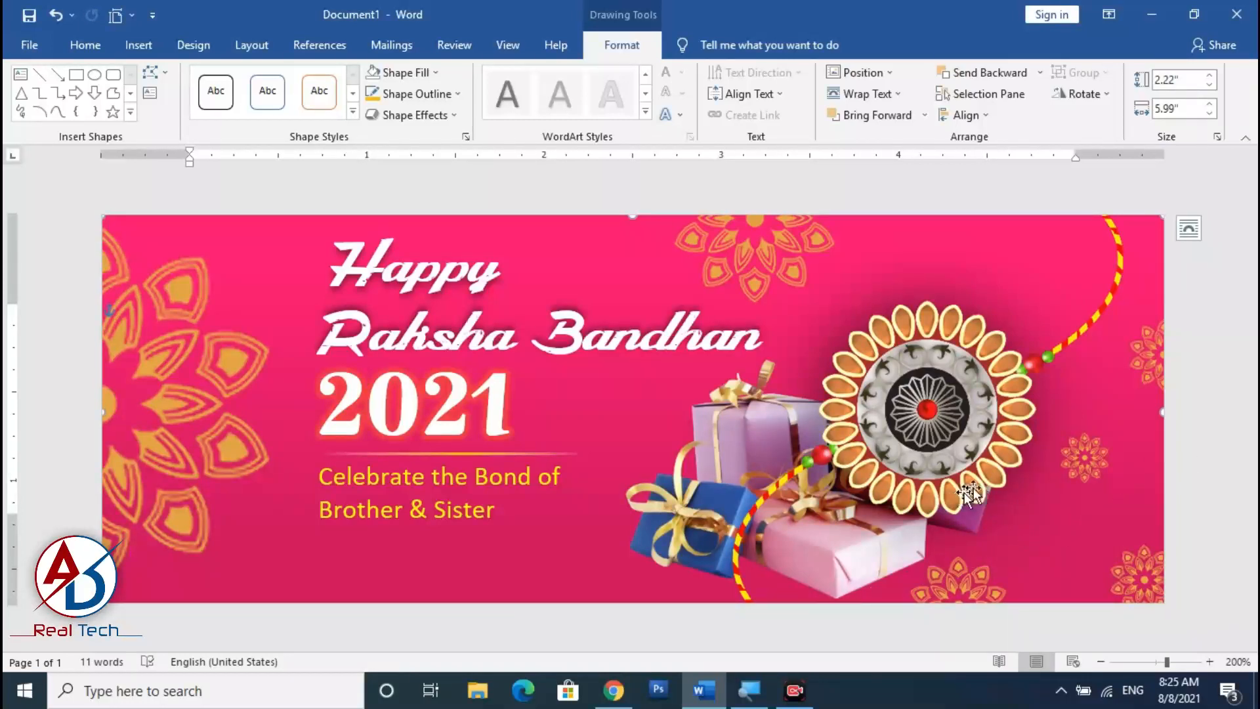
click(1215, 441)
scroll(949, 543, down, 3)
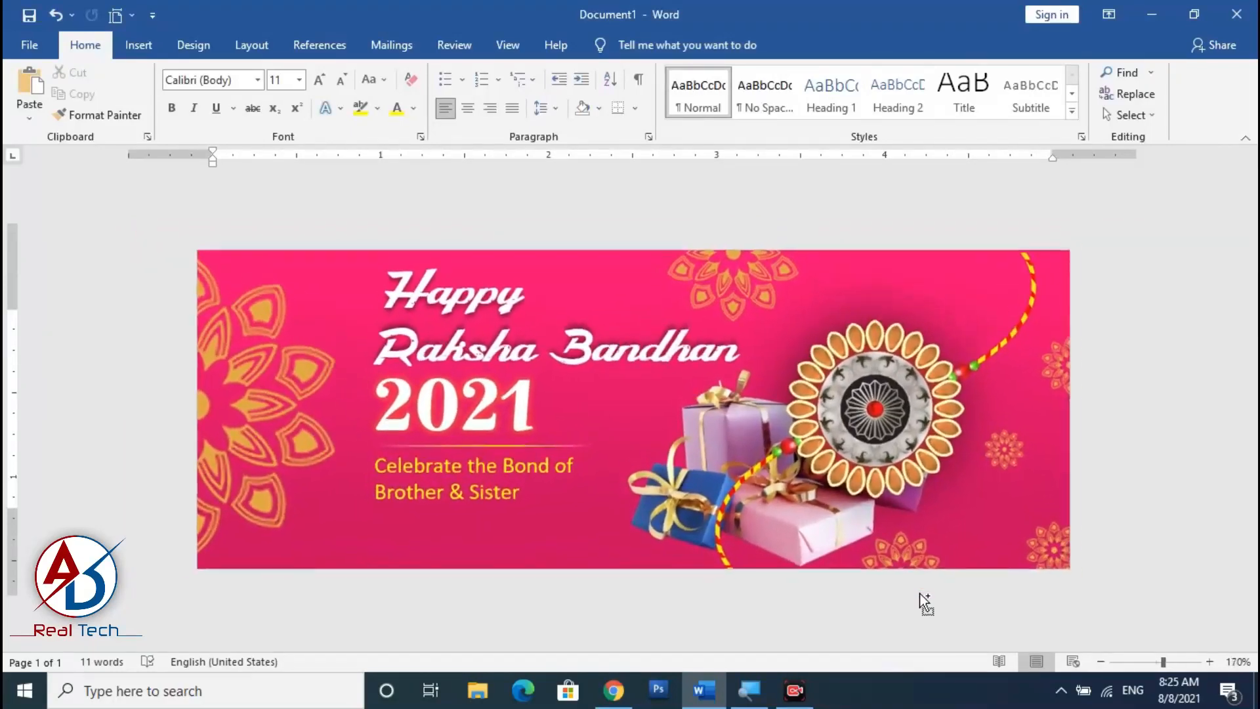
Insert the picture 'New Rakhi 12' from the Raksha Bandan tools folder.
click(137, 45)
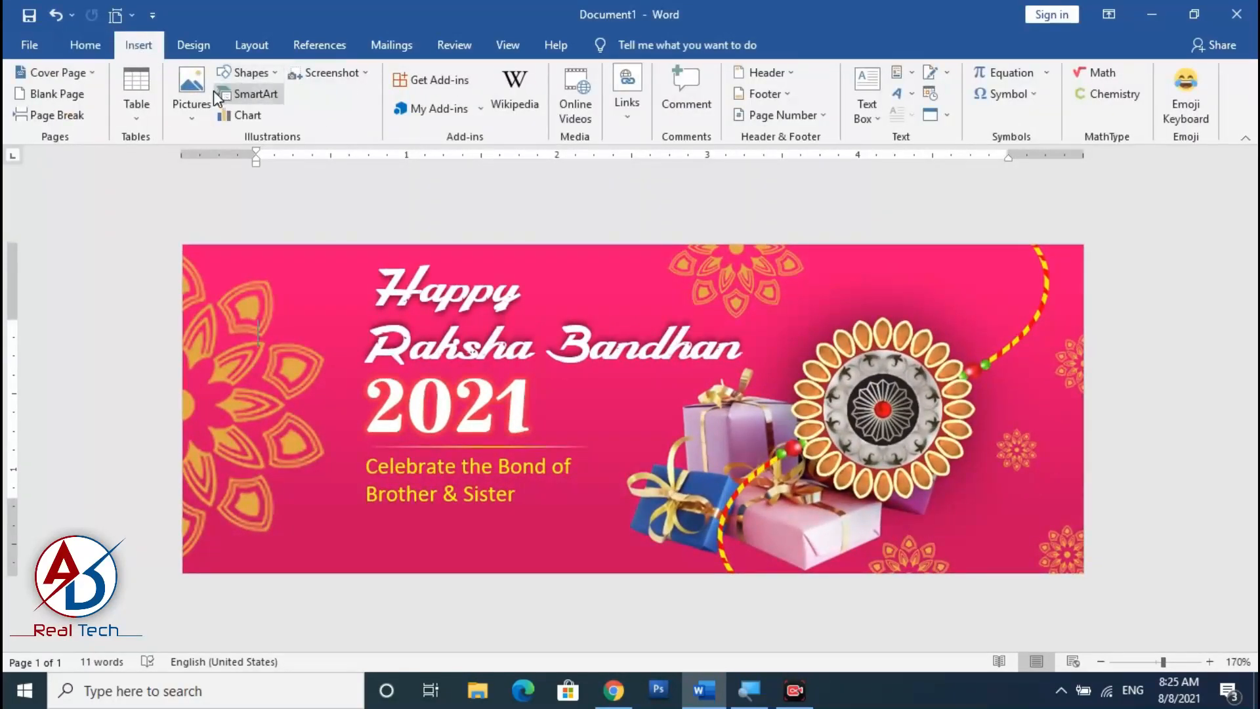
click(192, 98)
click(231, 161)
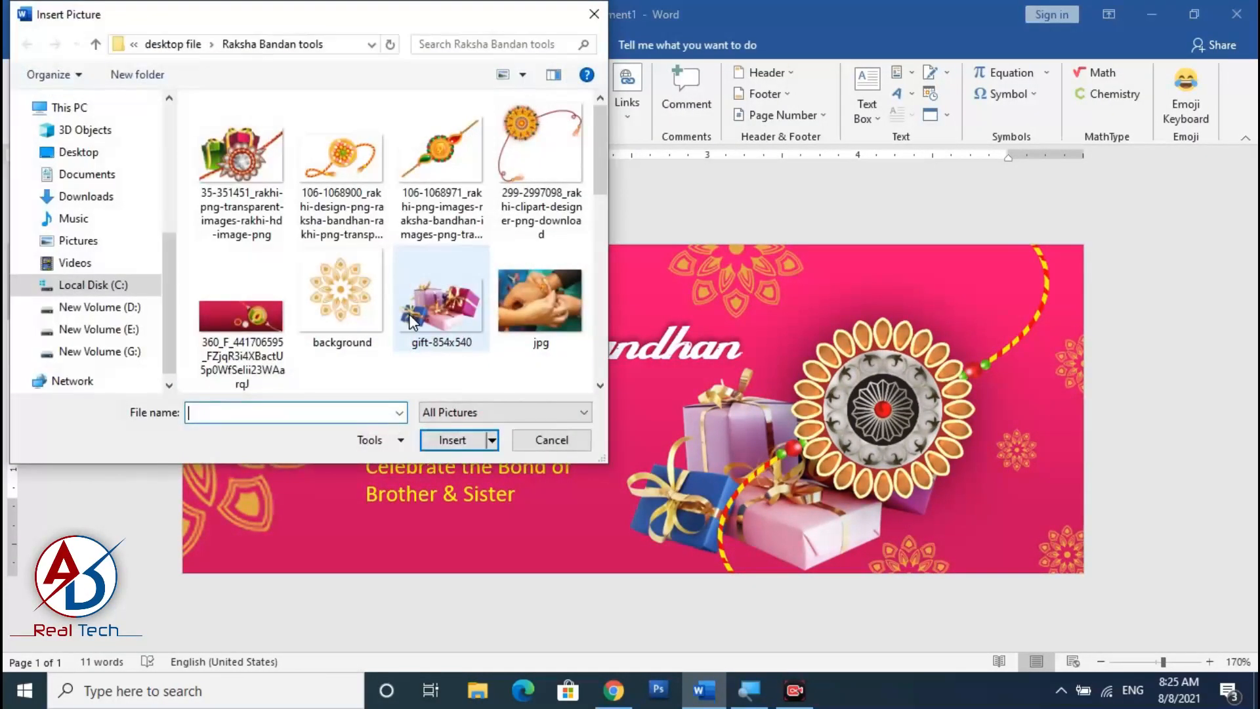
double_click(452, 19)
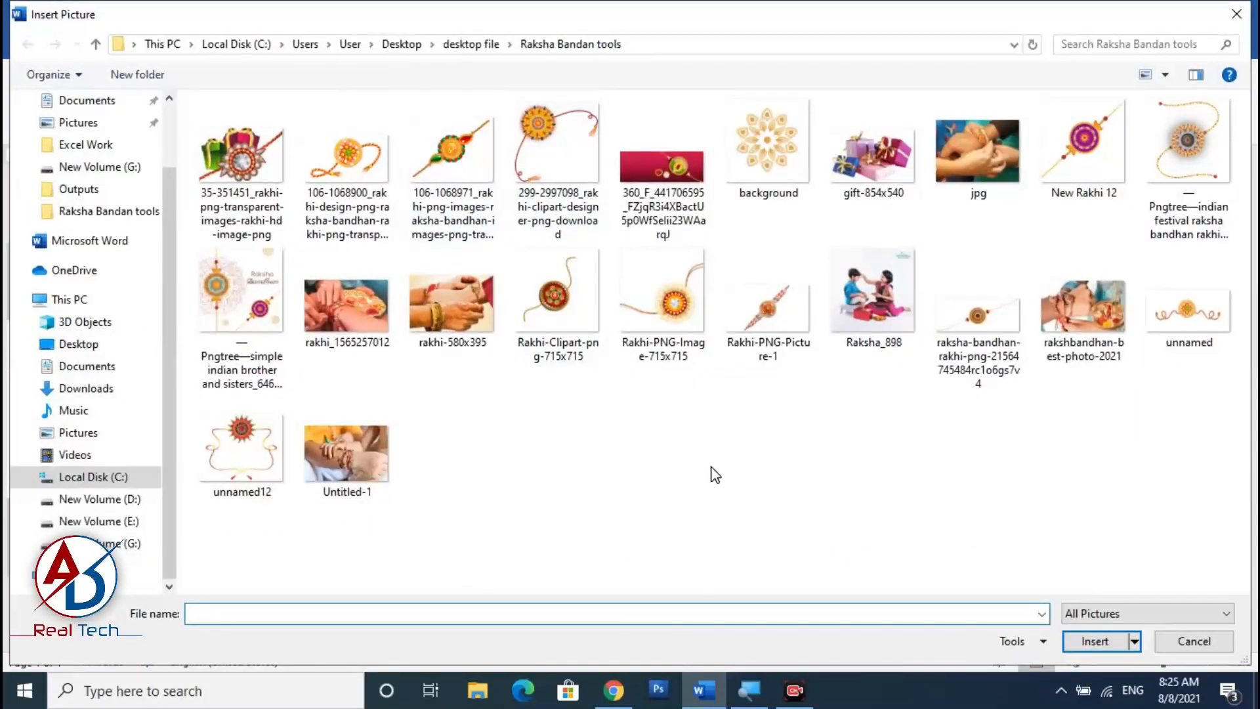
click(1099, 157)
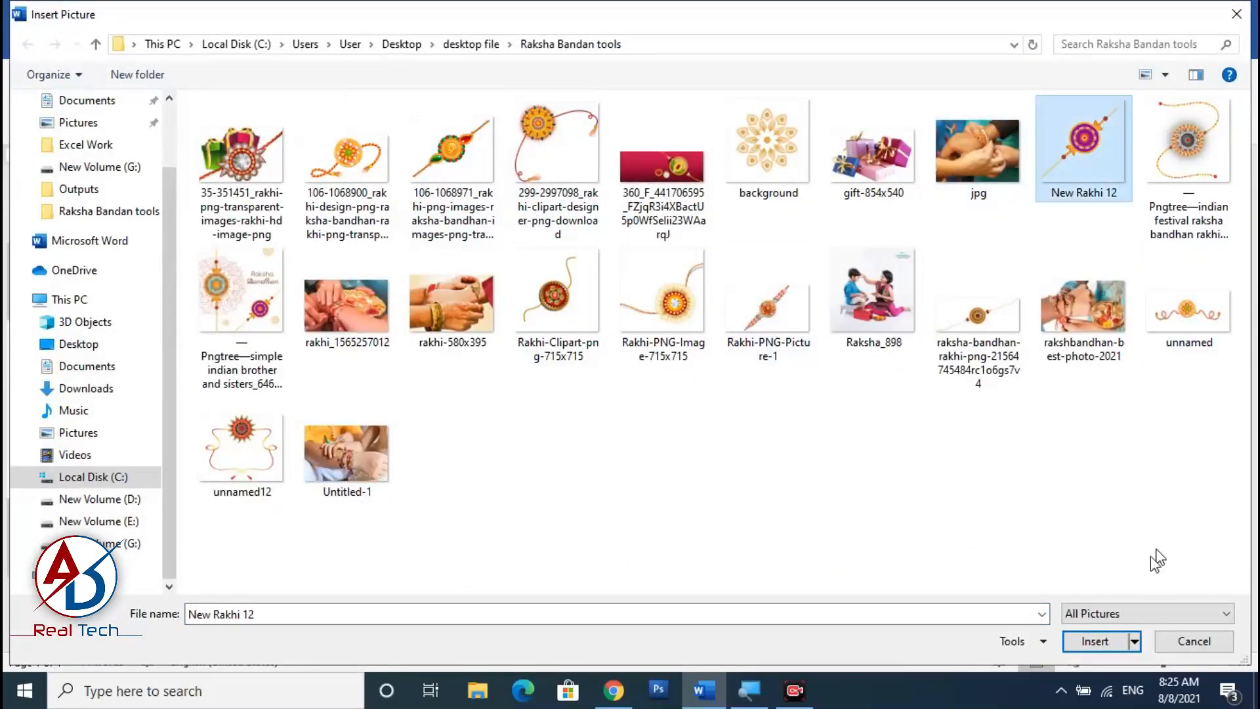
click(1094, 642)
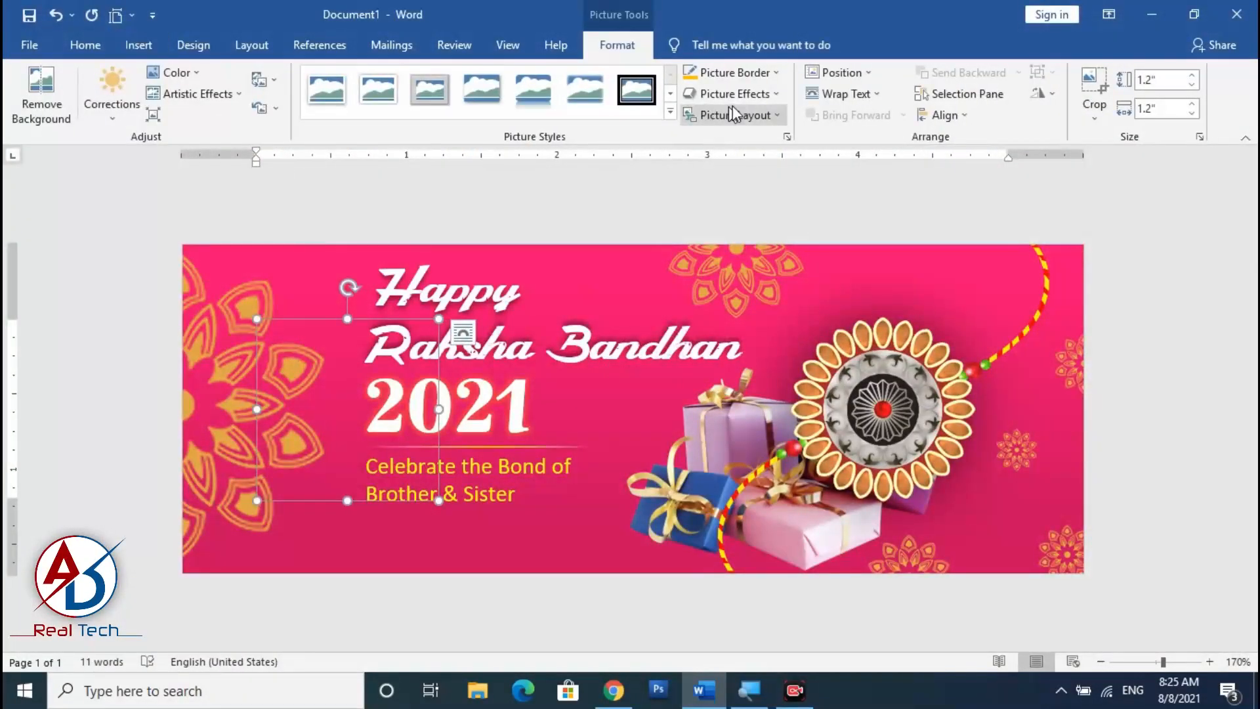
Set the rakhi picture's wrapping to In Front of Text and rotate it so the thread runs horizontally.
click(843, 94)
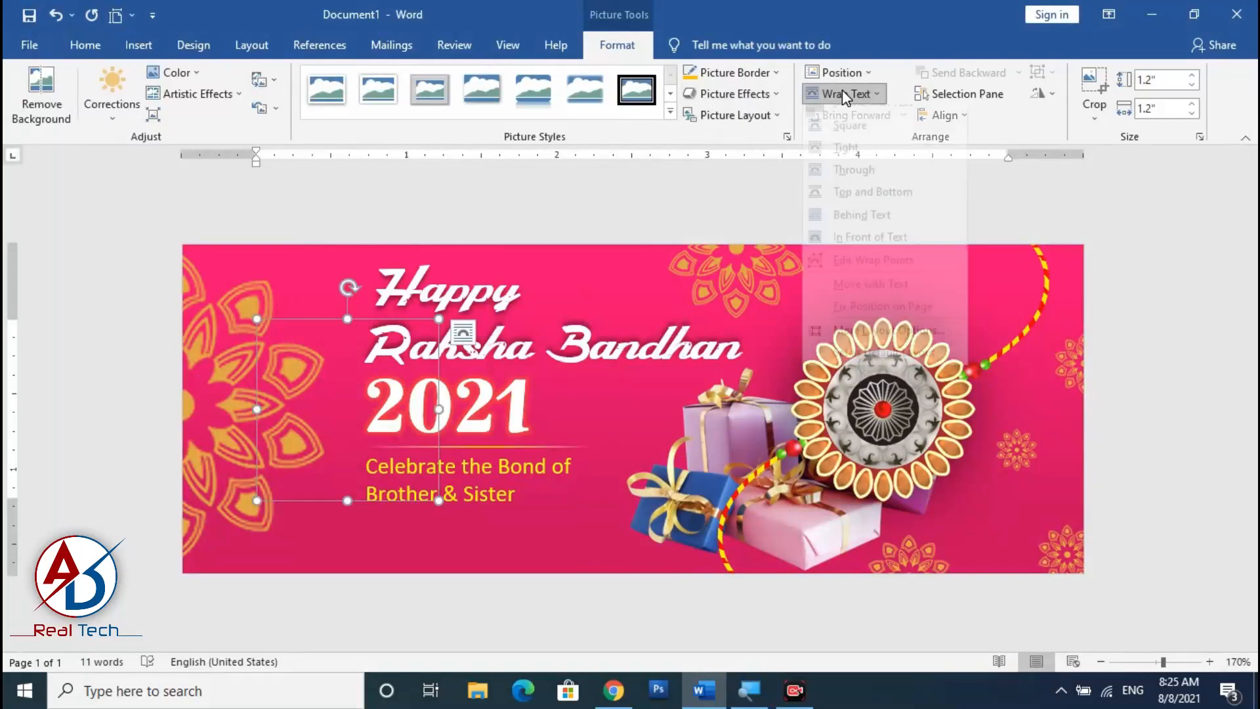
click(857, 251)
drag(359, 410, 446, 478)
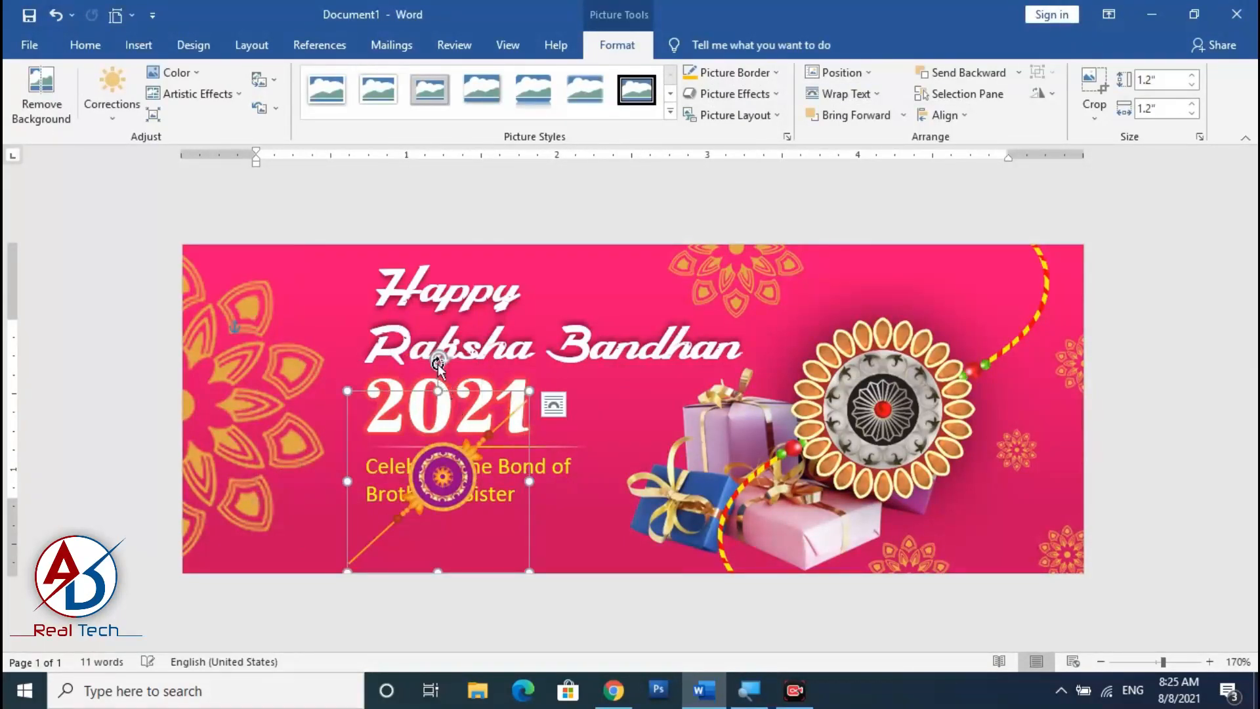
drag(437, 363, 536, 375)
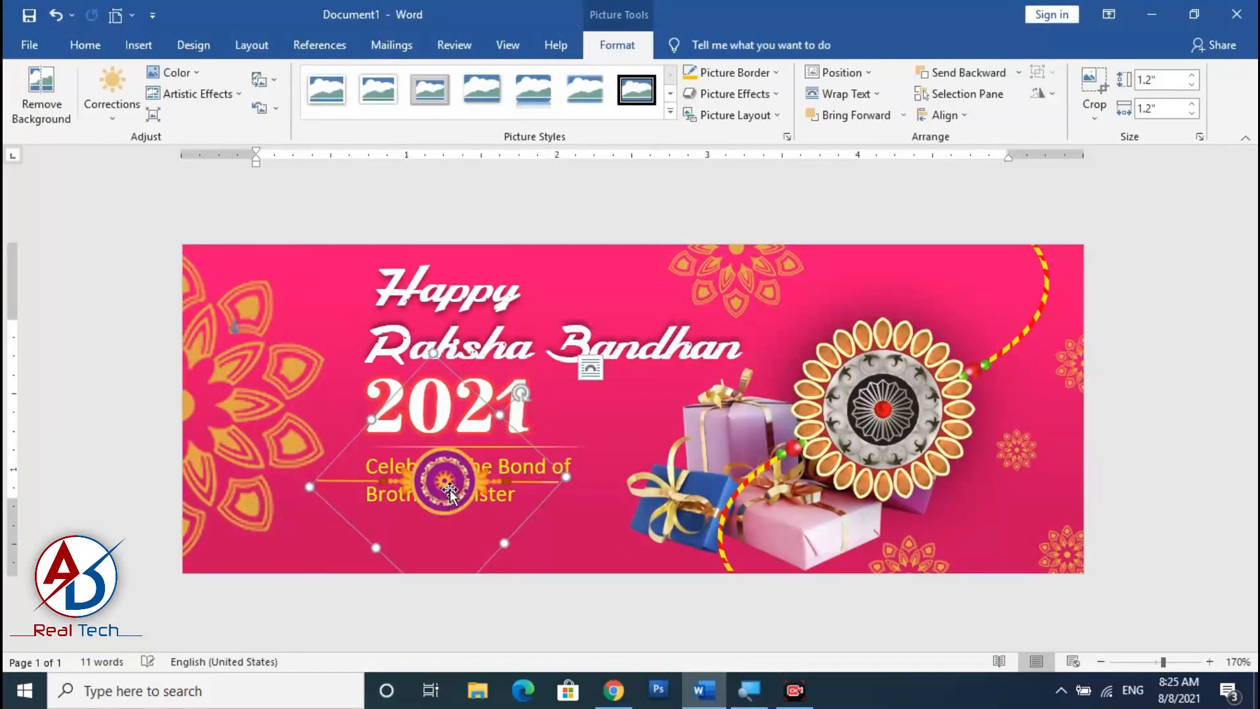
Move the rakhi picture below the tagline and shrink it to about 0.89" square.
drag(449, 491, 477, 538)
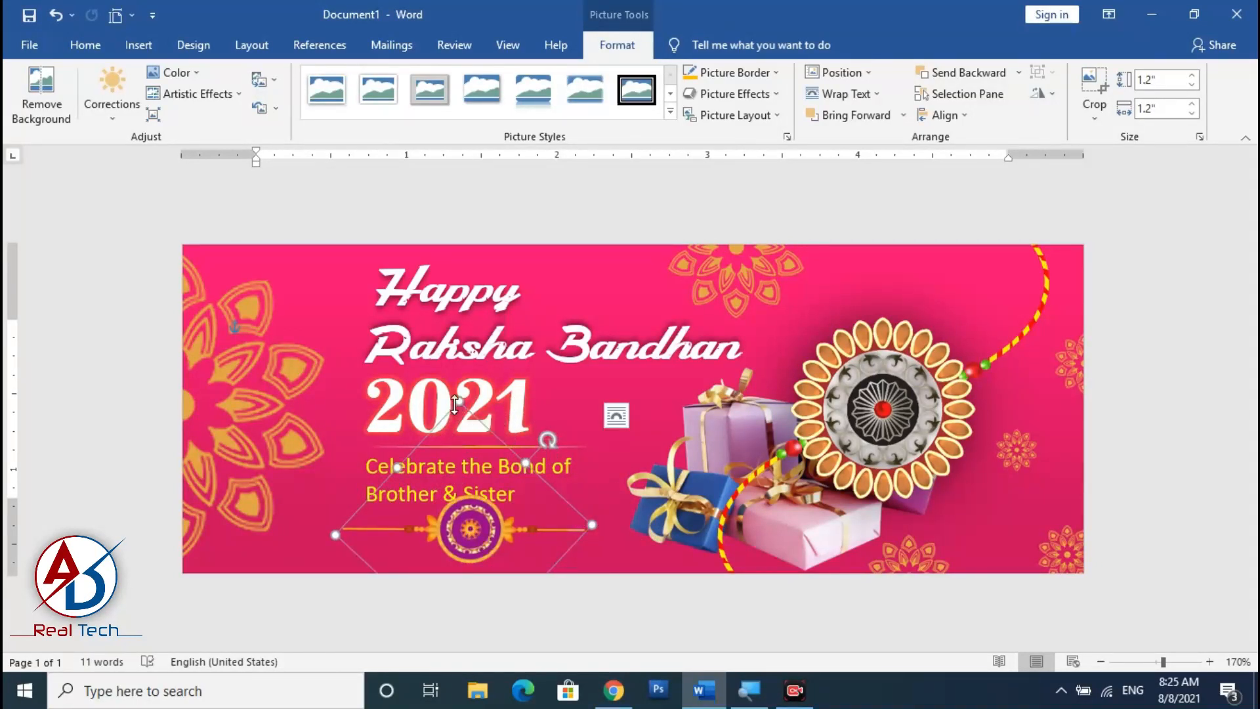
drag(458, 400, 463, 467)
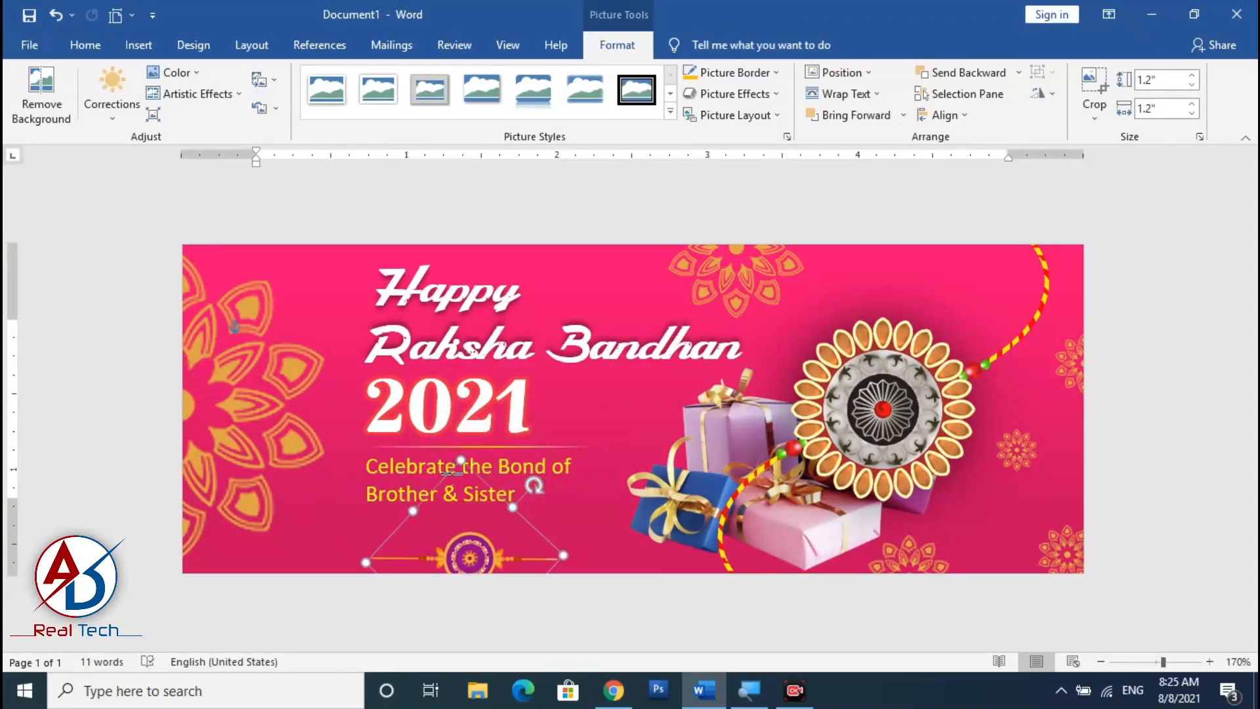
drag(483, 540, 475, 515)
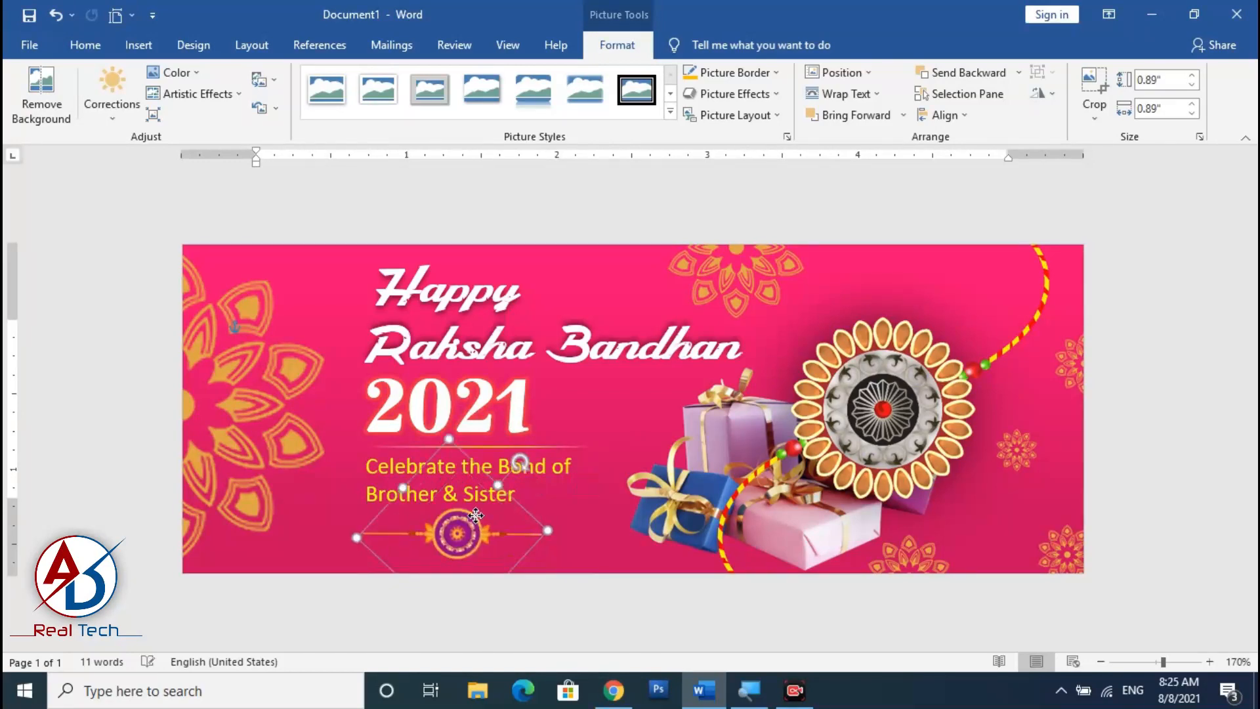
click(578, 514)
scroll(502, 446, down, 5)
scroll(503, 447, up, 3)
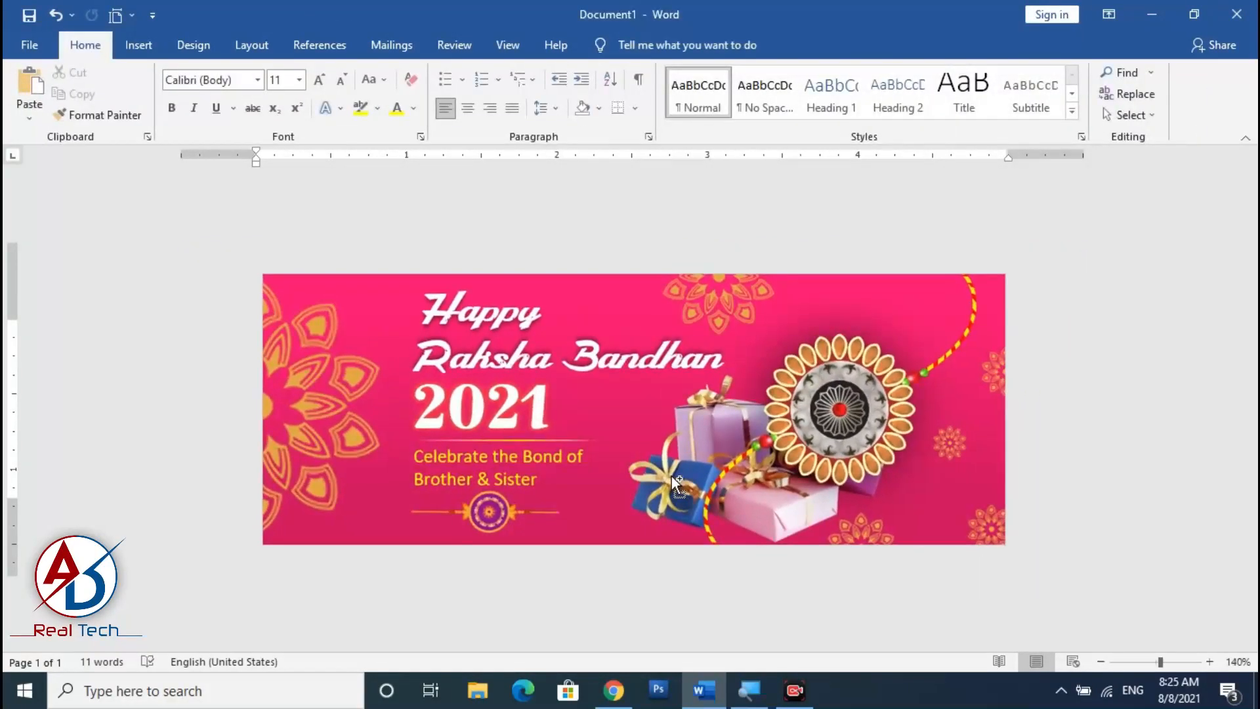
drag(913, 406, 916, 392)
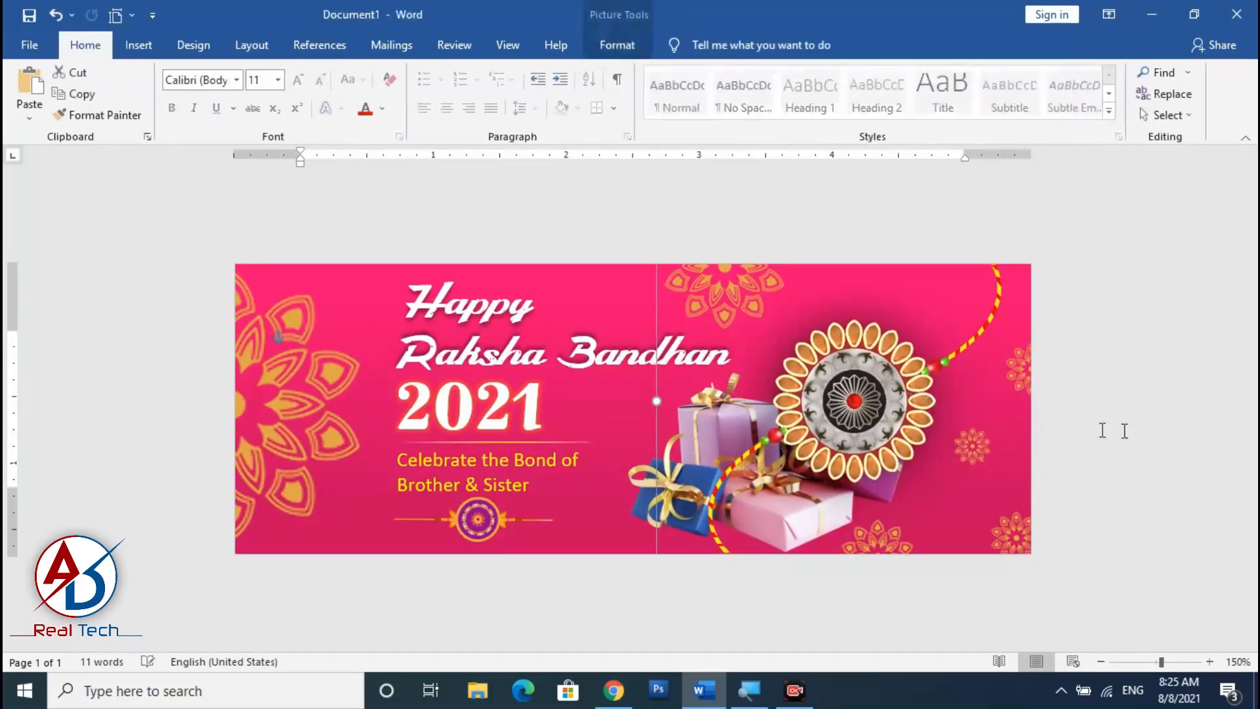
click(1114, 427)
scroll(643, 433, down, 4)
scroll(644, 435, up, 2)
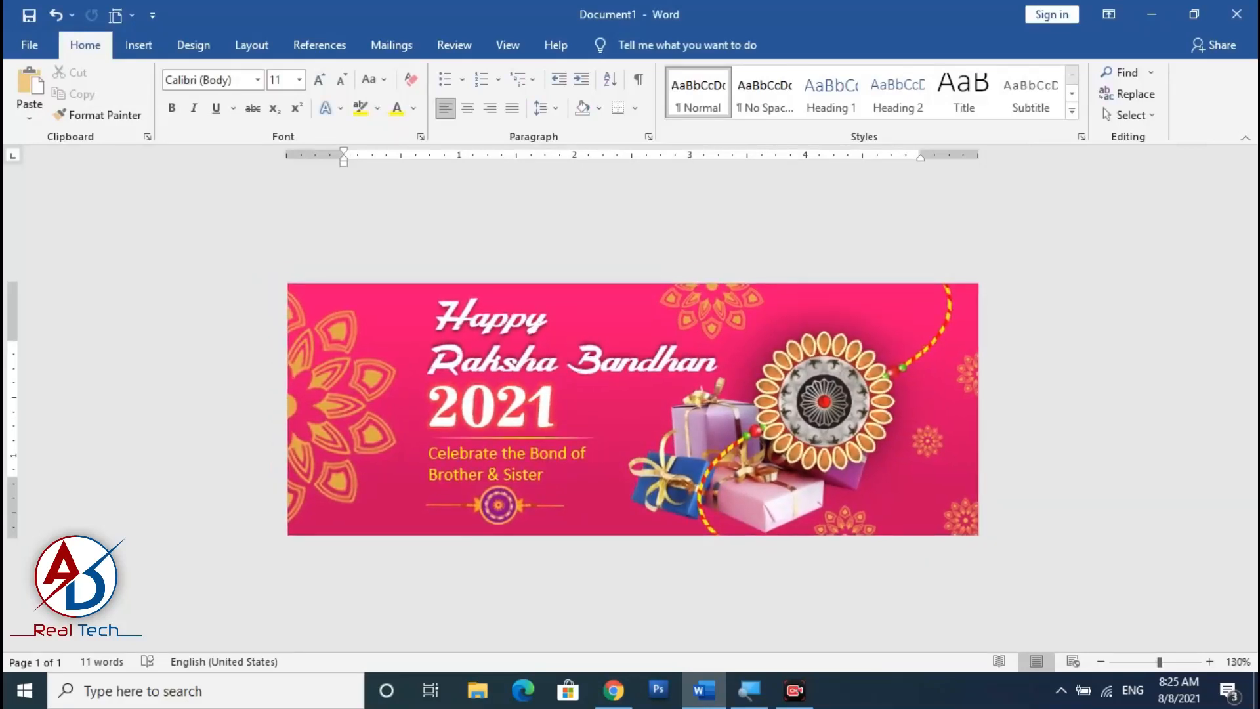
Draw a rectangle about 2" tall and 5.82" wide just inside the edges of the banner.
click(135, 46)
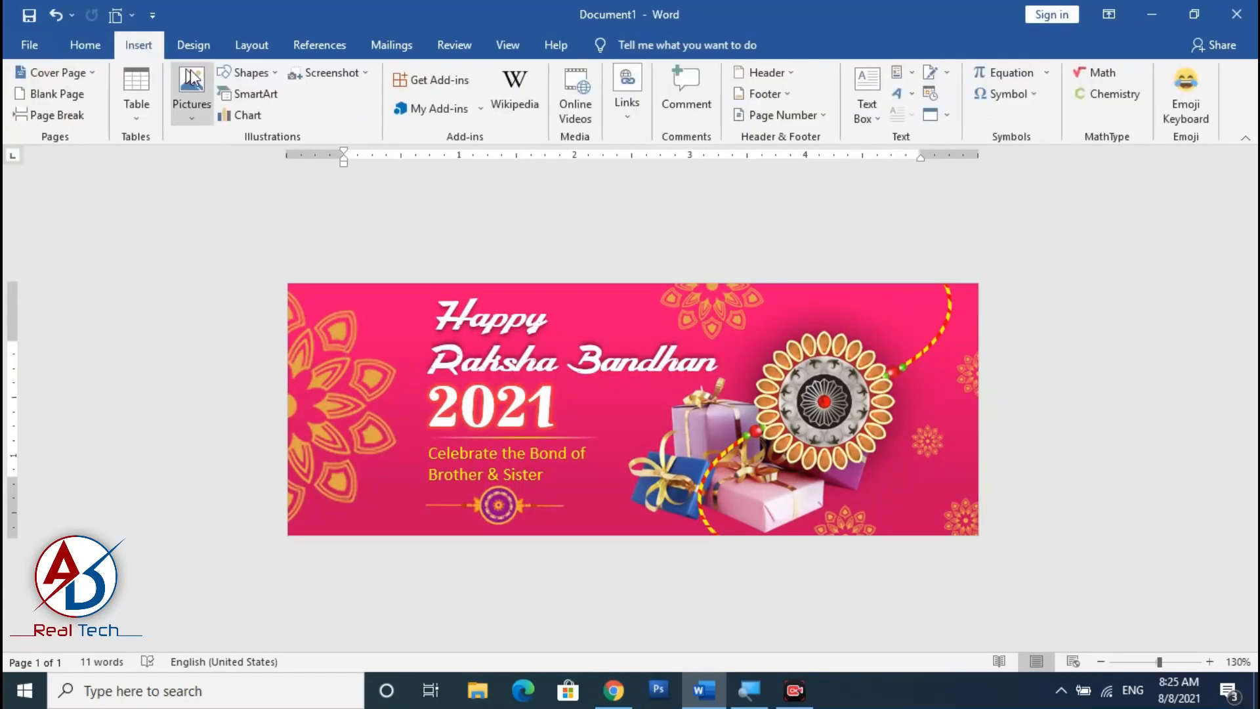
click(248, 73)
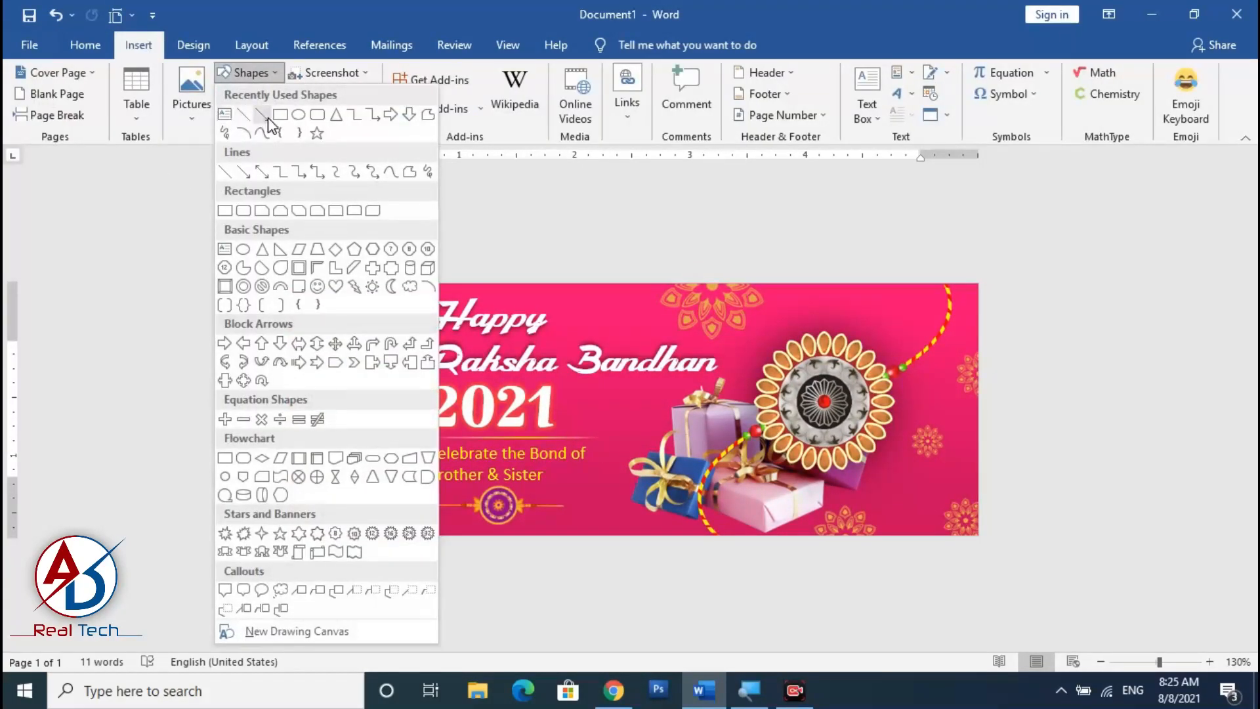
click(279, 117)
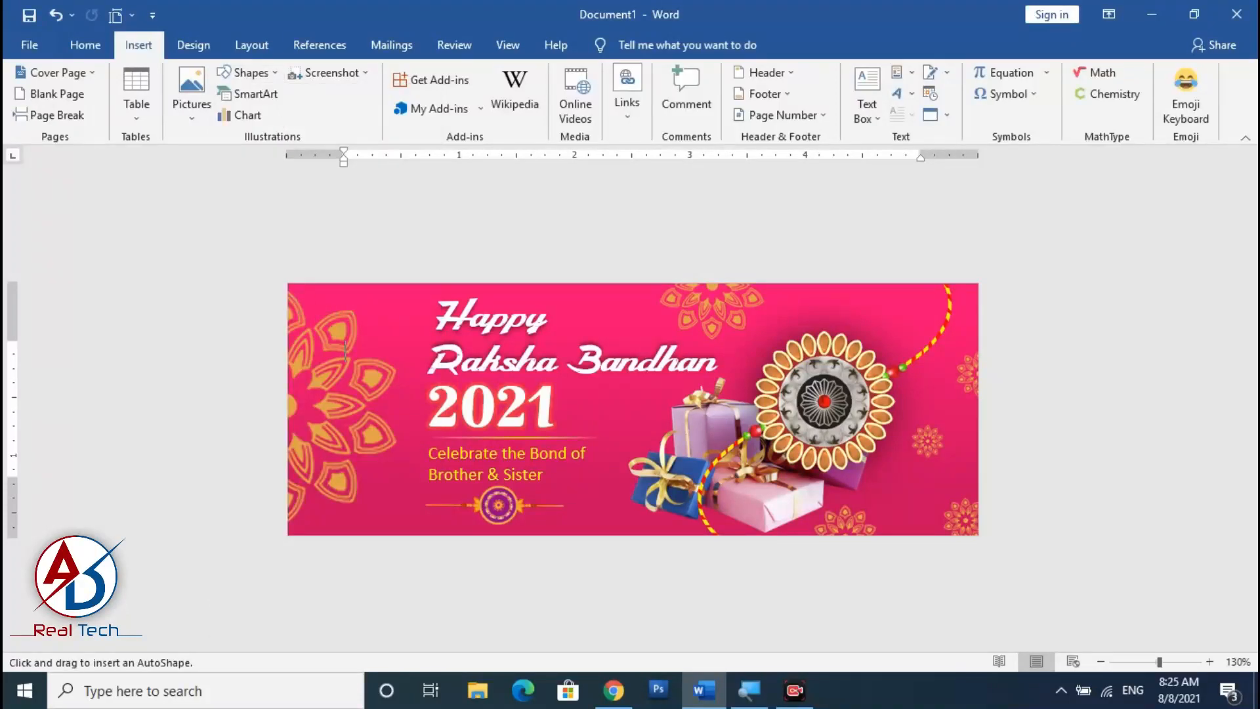
drag(295, 295, 963, 525)
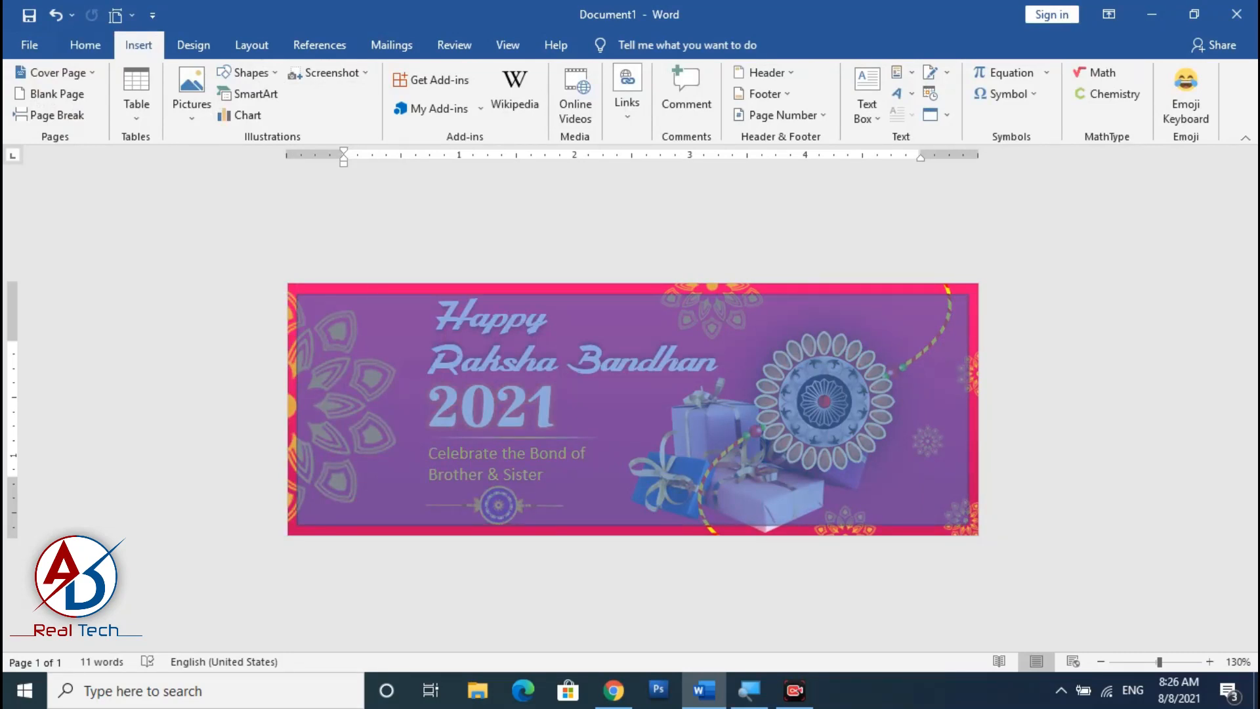
drag(963, 525, 963, 525)
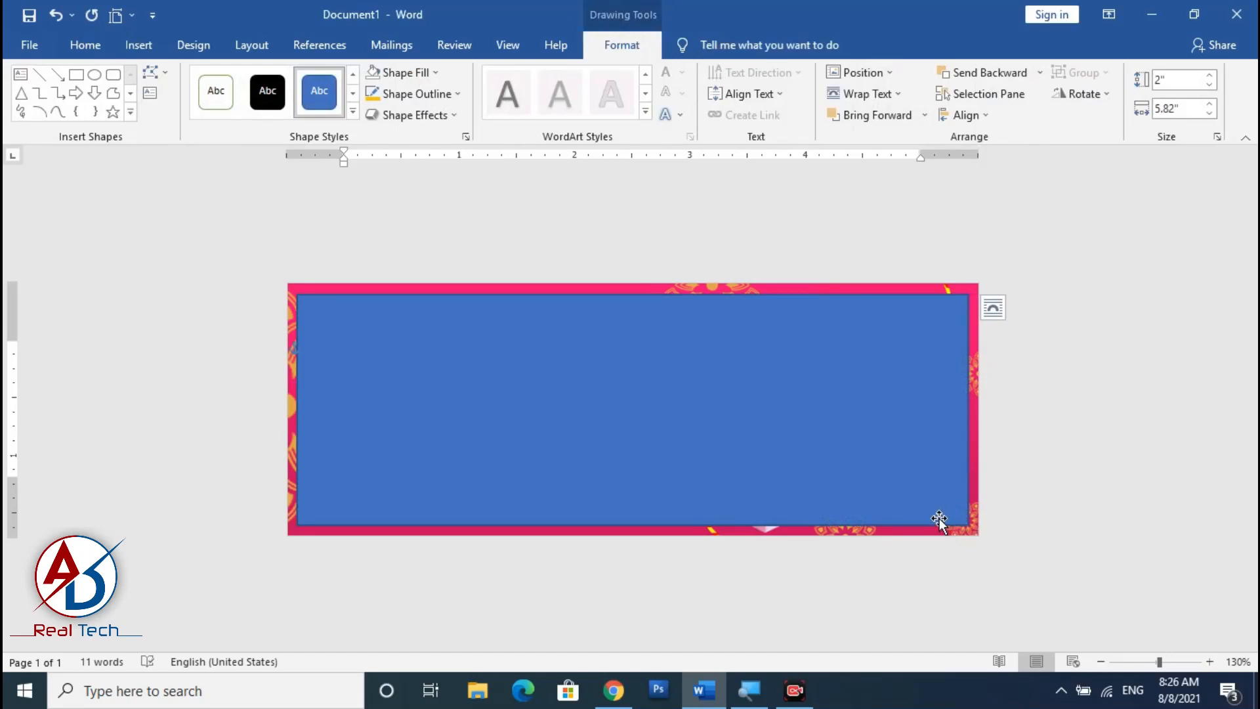
Remove the rectangle's fill and give it a white outline so it forms a frame around the banner.
click(404, 74)
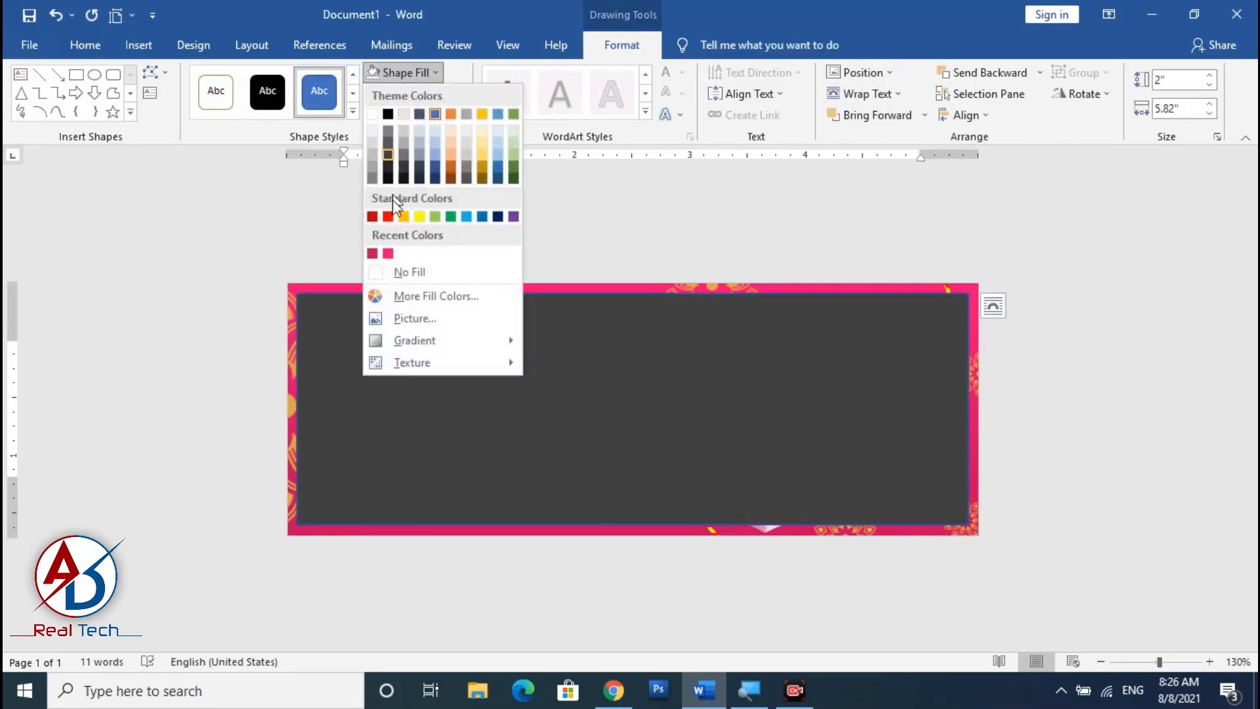
click(407, 271)
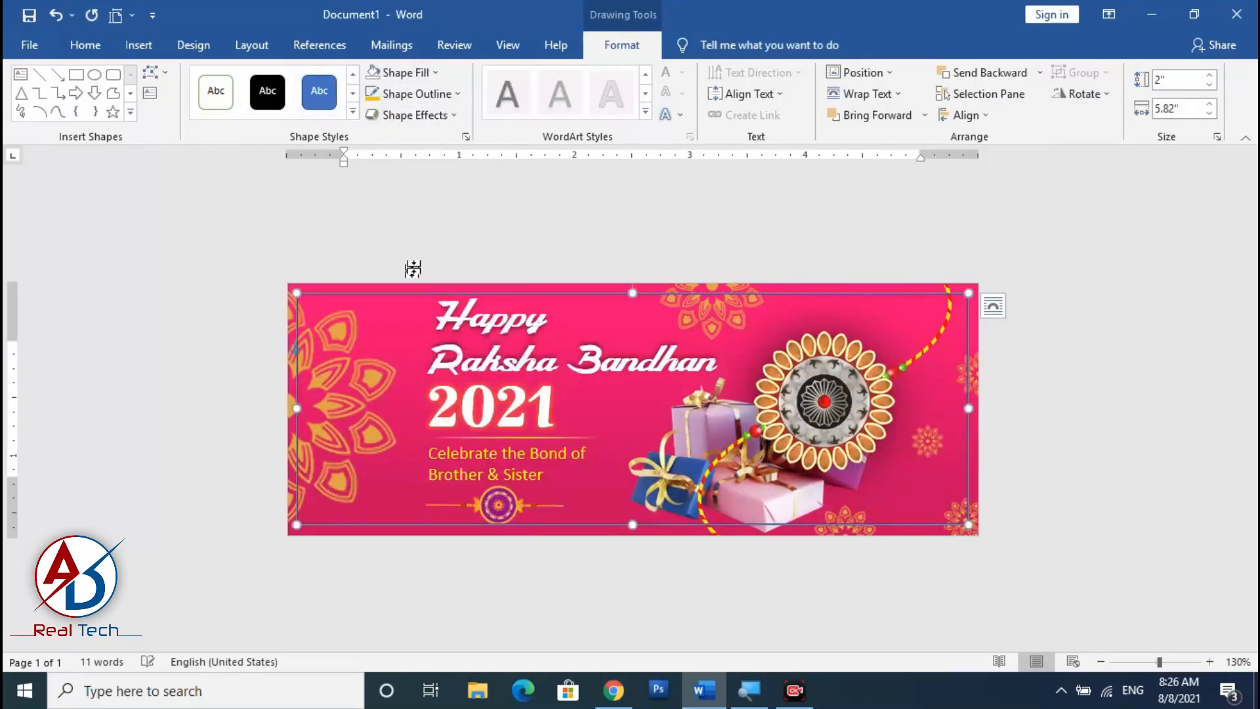
click(415, 94)
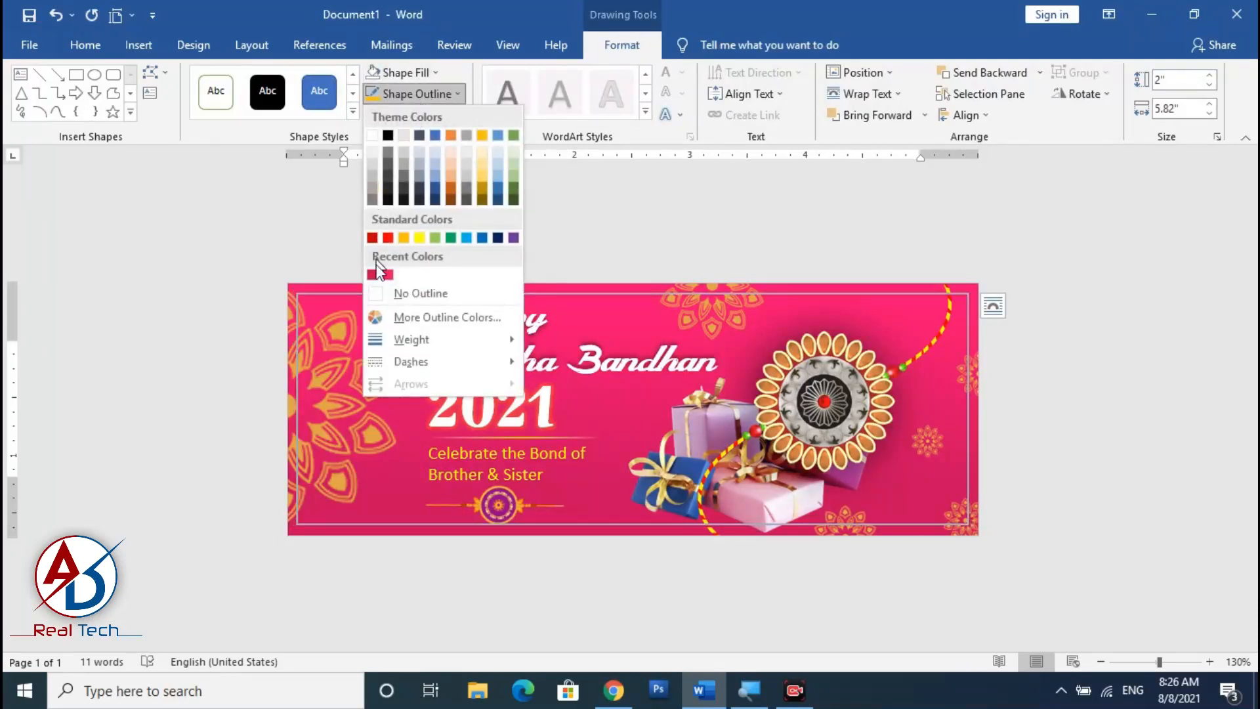
click(372, 136)
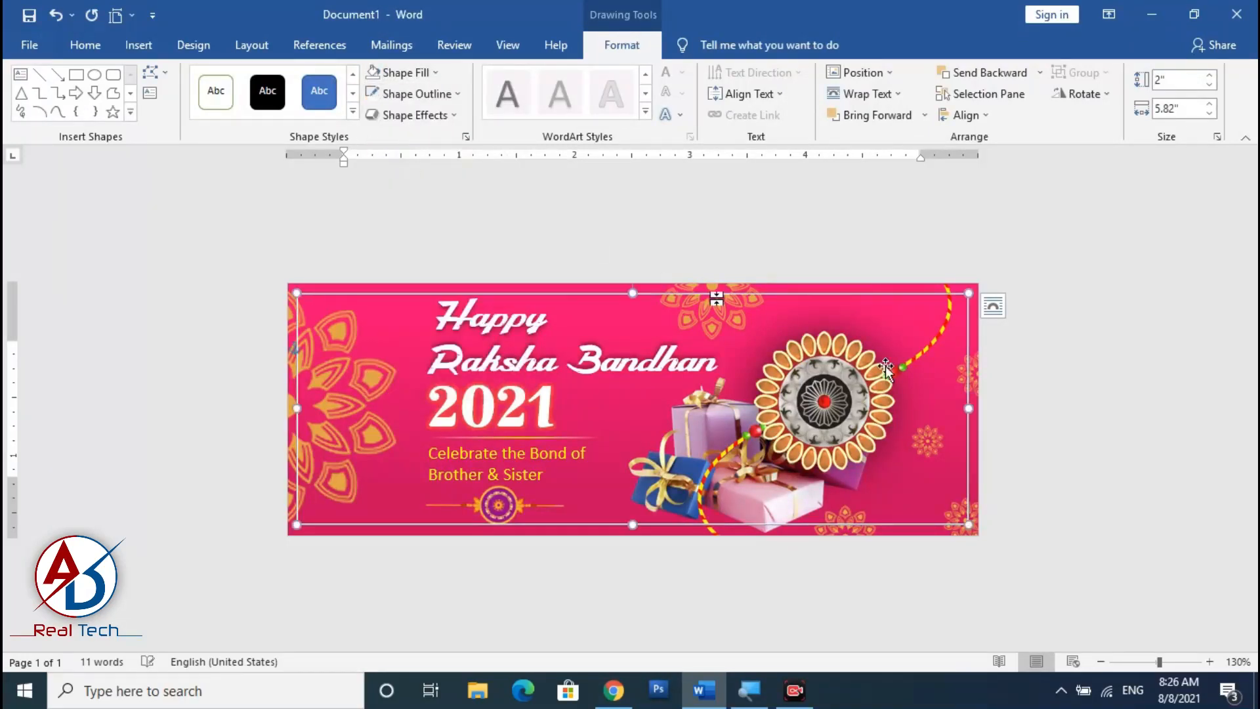
click(889, 497)
scroll(887, 499, down, 4)
scroll(889, 499, up, 3)
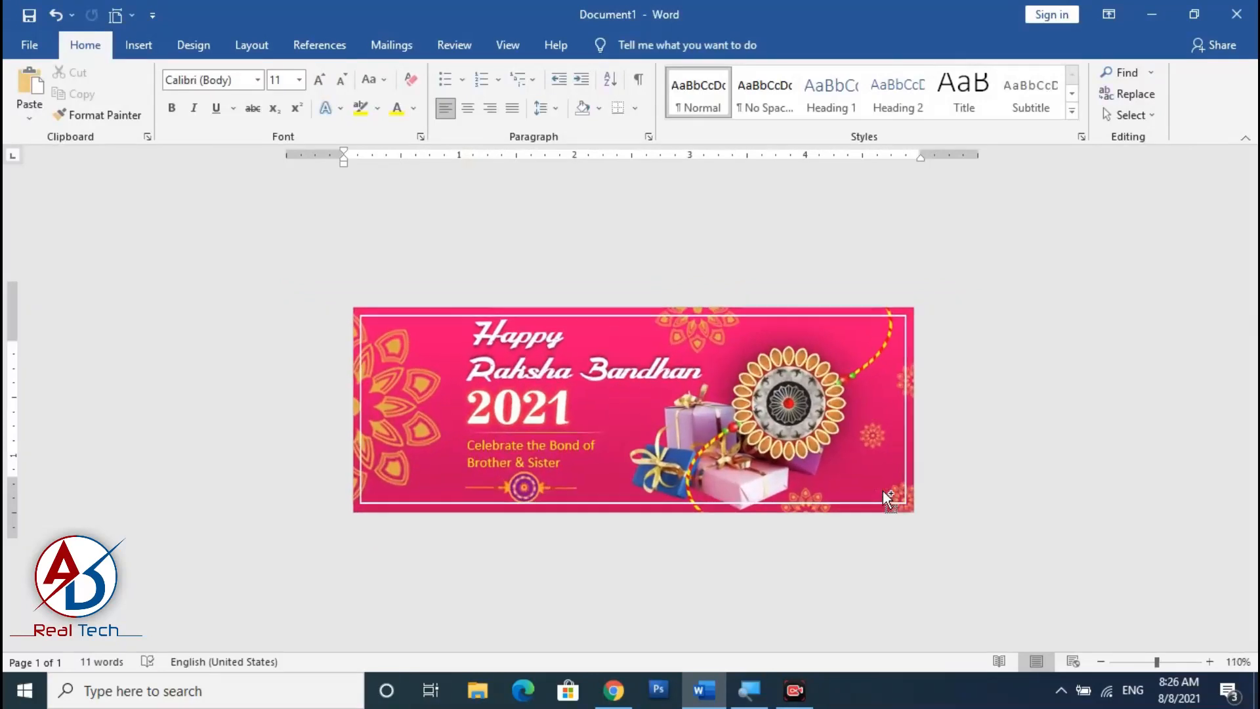